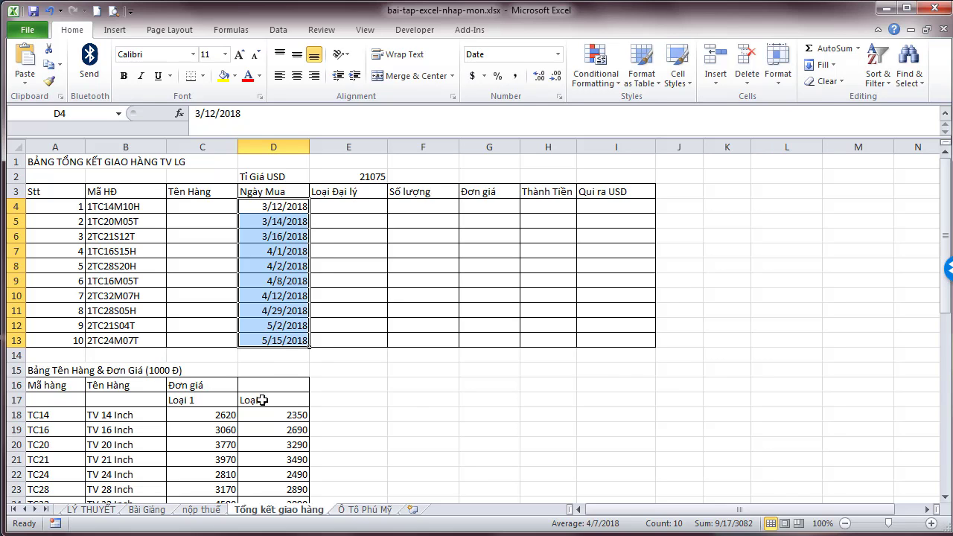
- Format the Loại 1 and Loại 2 unit prices in C18:D24 with thousands separators and no decimal places
left_click(320, 310)
scroll(321, 312, "down", 4)
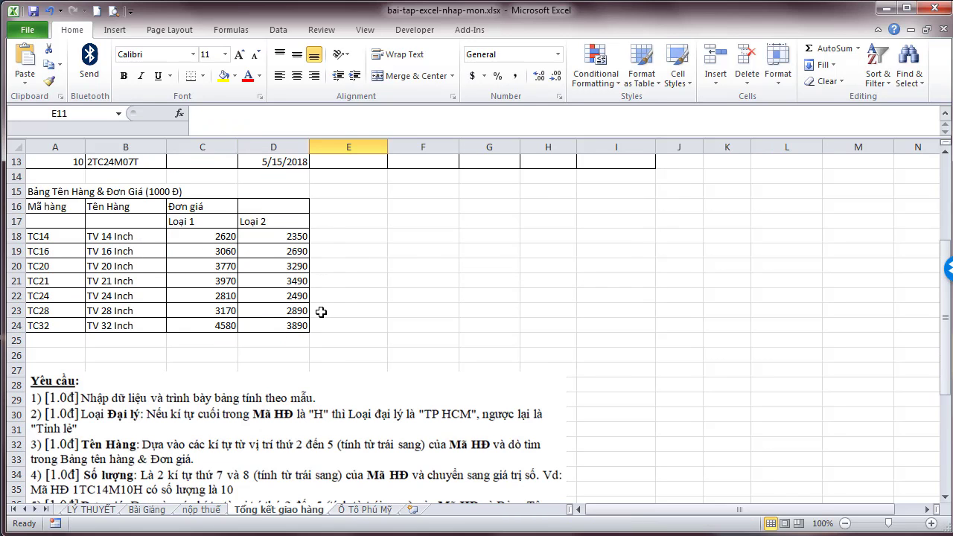
left_click_drag(215, 237, 276, 320)
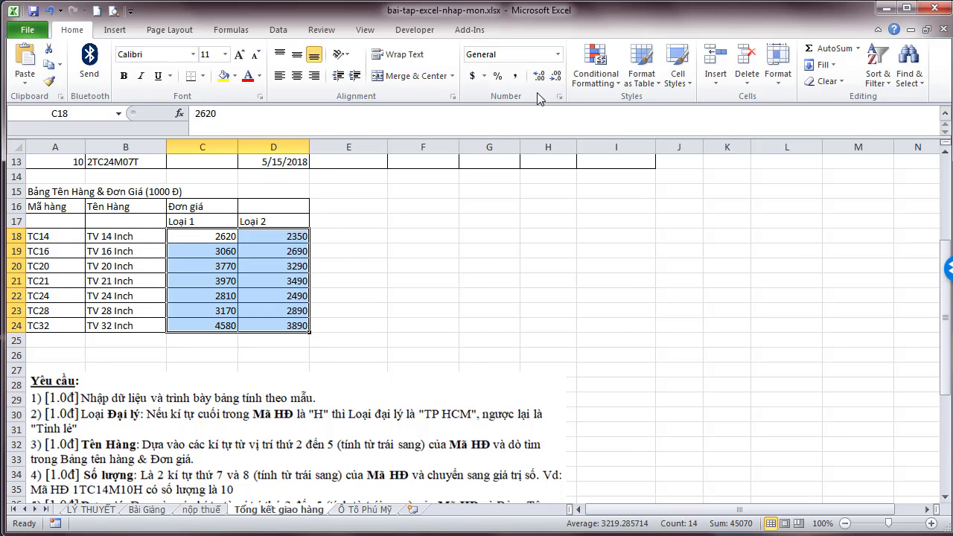
left_click(514, 76)
left_click(555, 75)
left_click(556, 76)
- Enter =RIGHT(B4,1) in the first Loại Đại lý cell, E4, to extract the last character of Mã HĐ
scroll(379, 289, "up", 1)
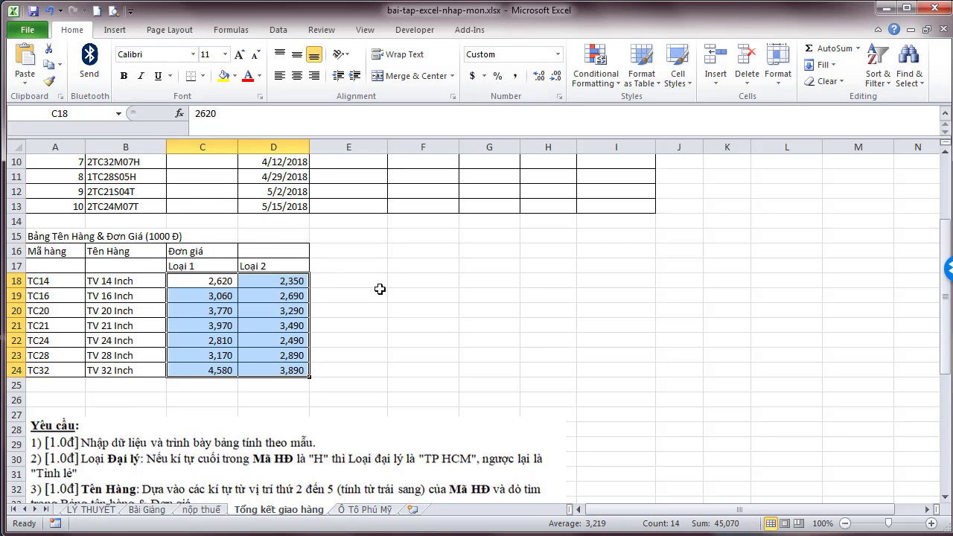
scroll(380, 288, "up", 1)
scroll(380, 289, "up", 2)
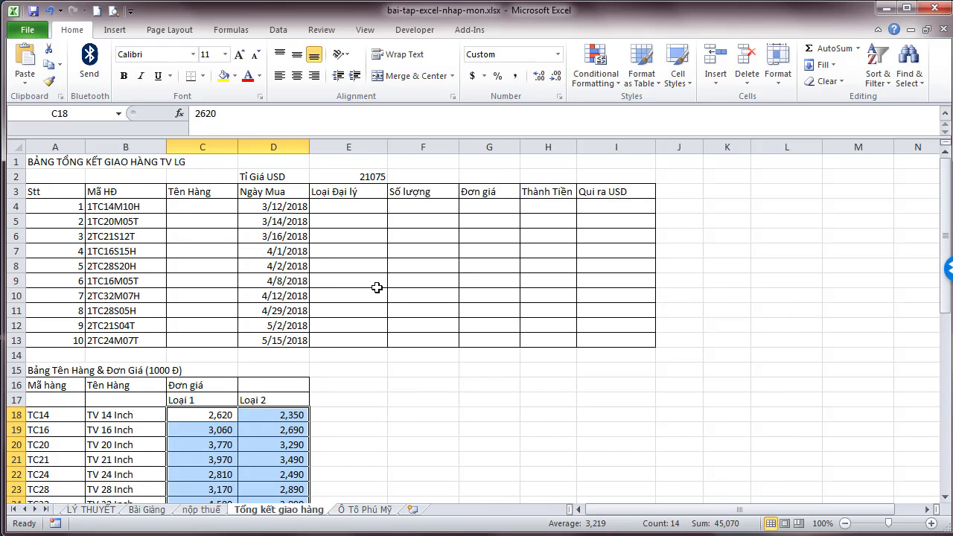
scroll(379, 288, "down", 4)
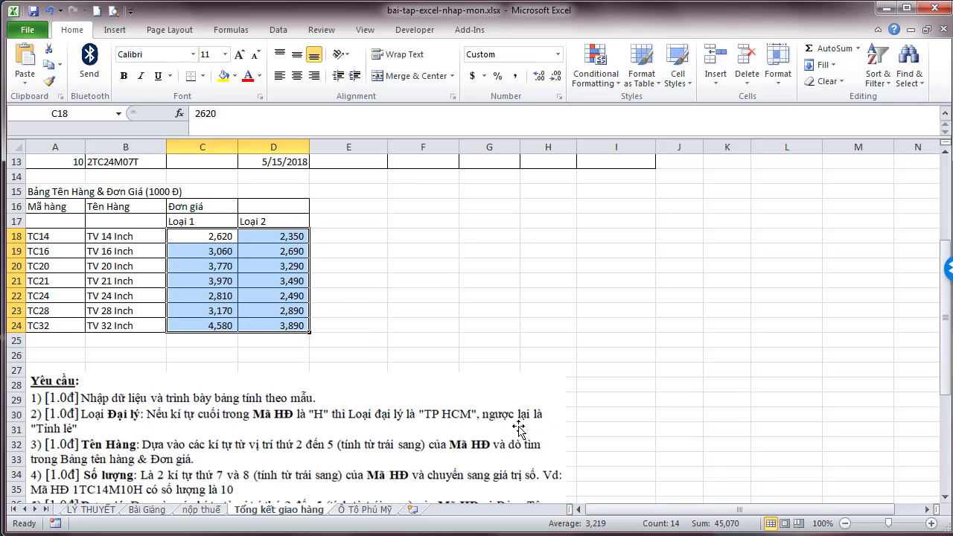
scroll(492, 410, "up", 4)
scroll(488, 405, "down", 3)
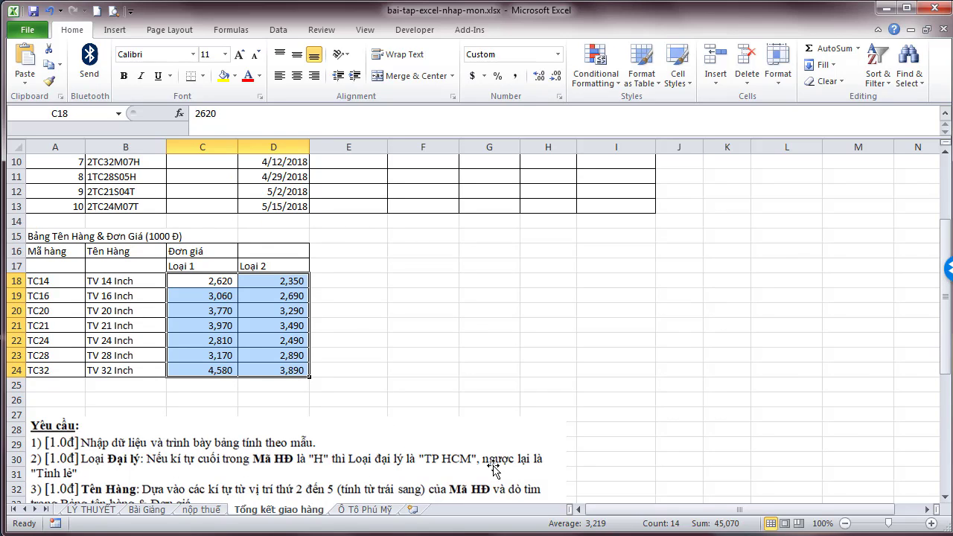
scroll(405, 451, "up", 3)
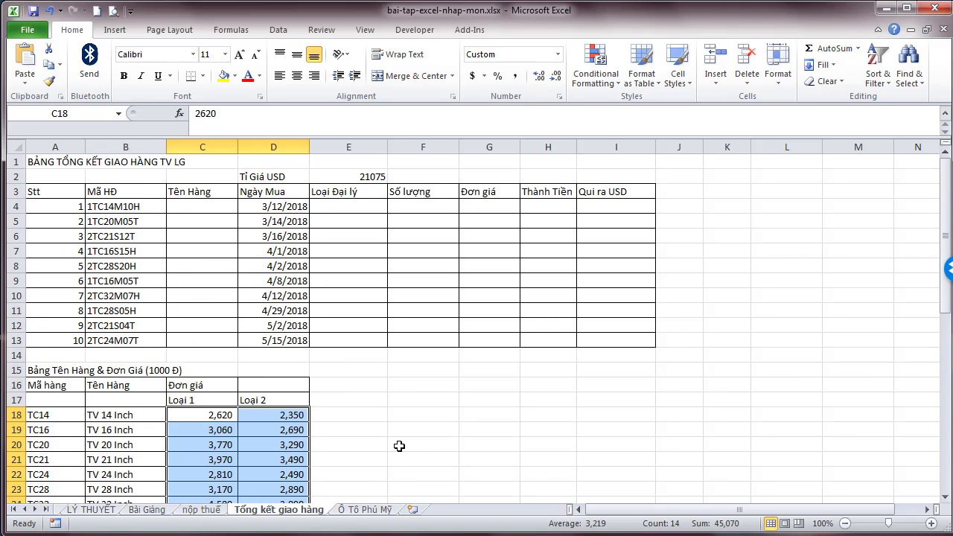
left_click(343, 205)
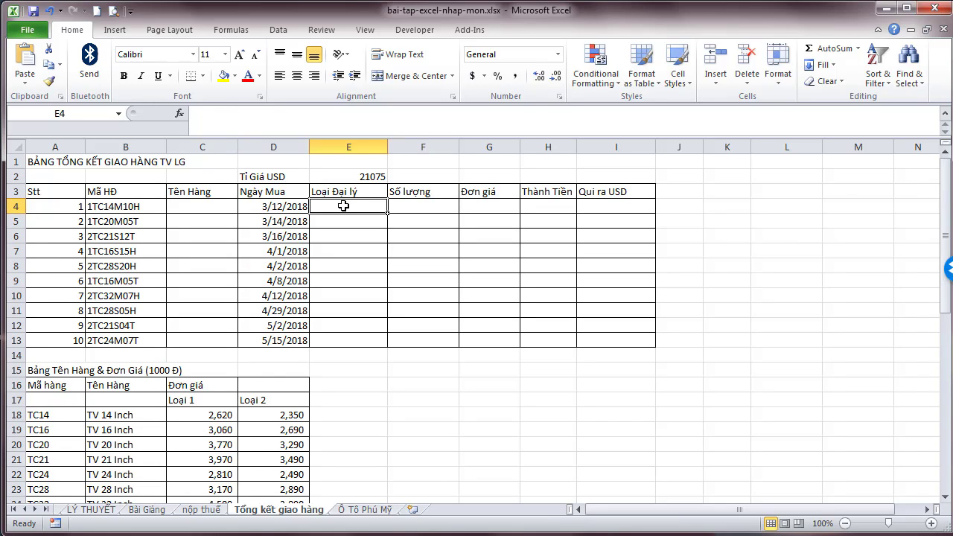
type("=")
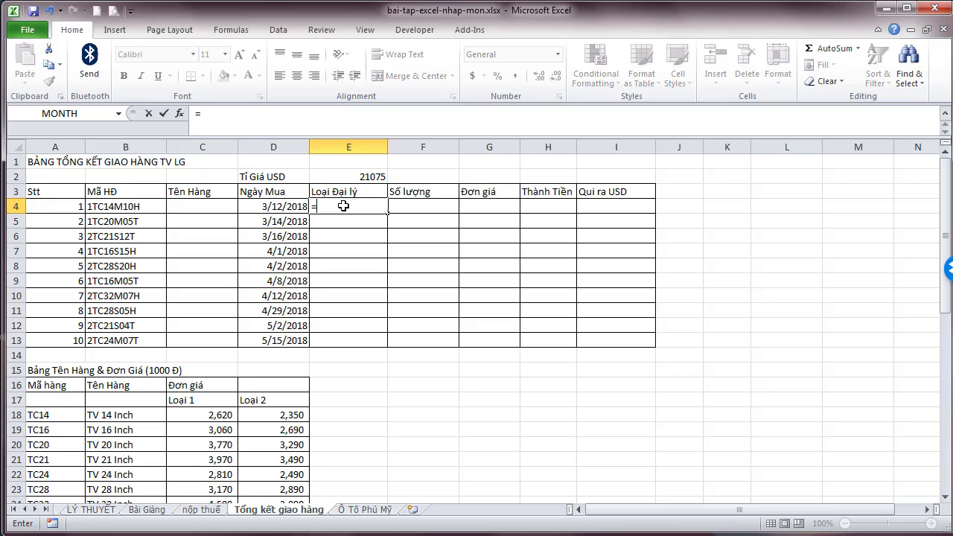
type("ri")
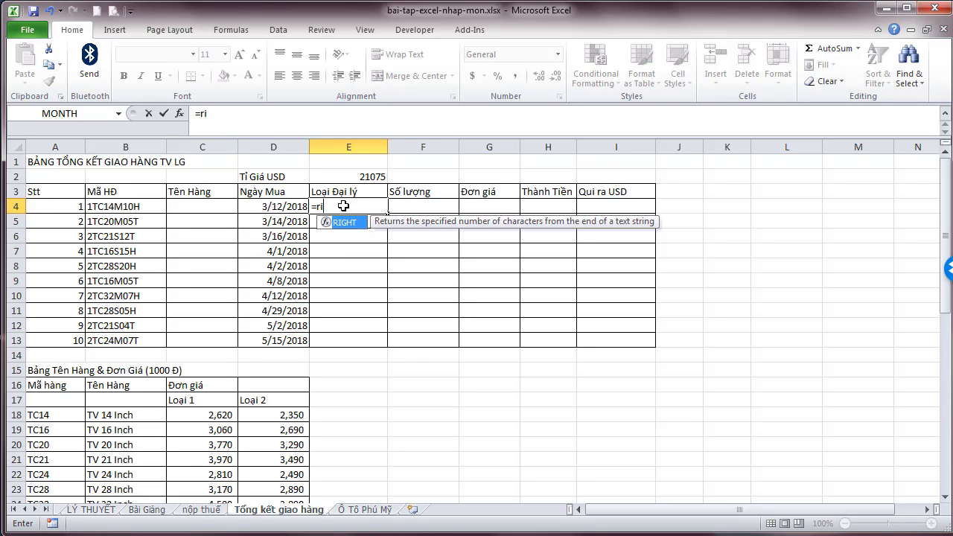
type("ght")
key("Tab")
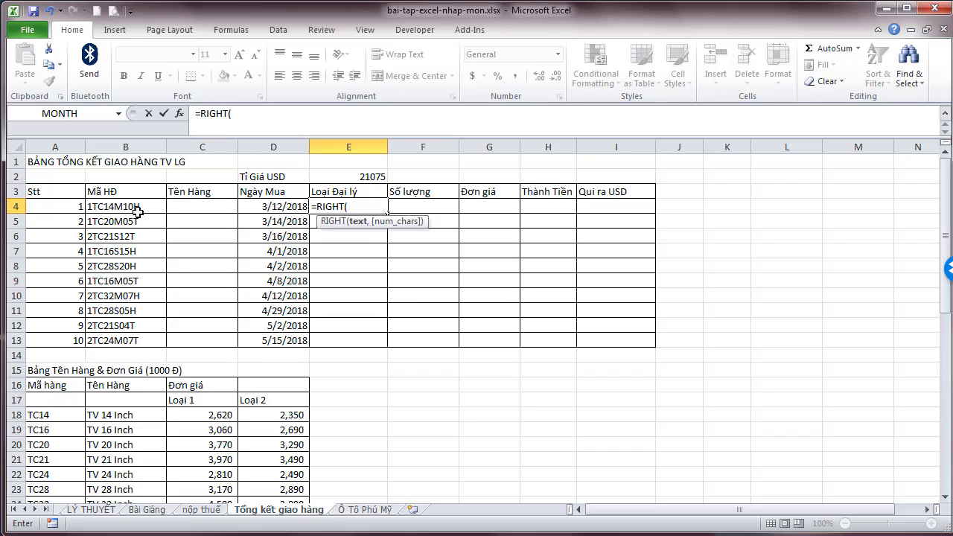
left_click(138, 207)
type(",")
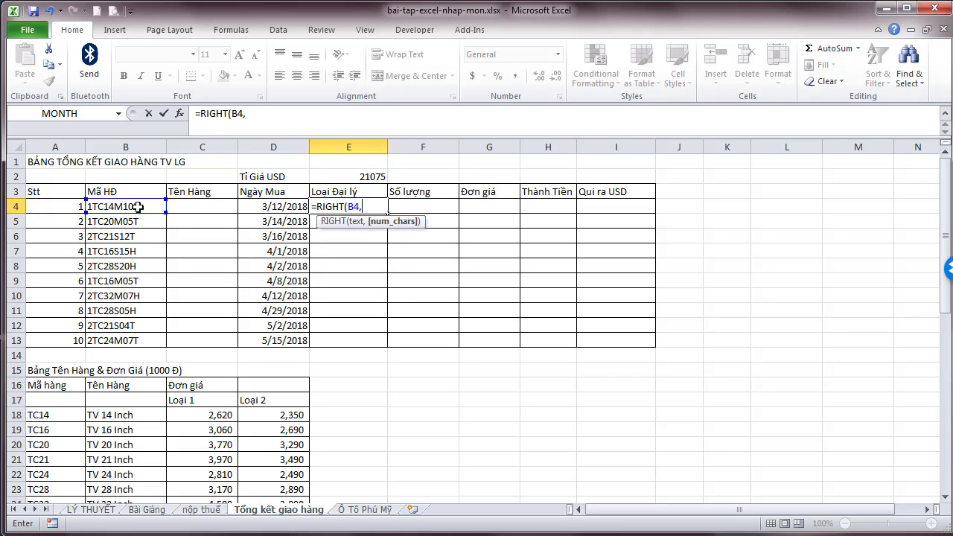
type("1)")
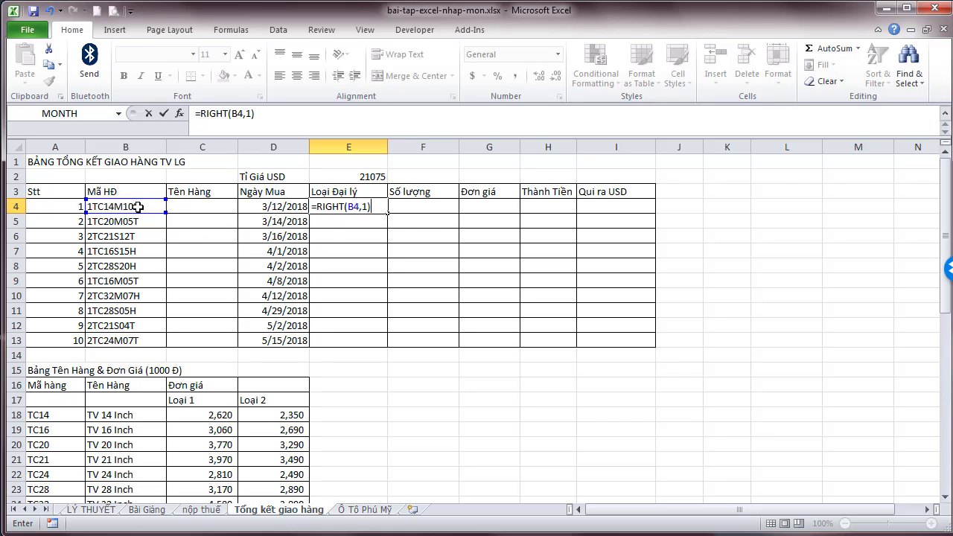
key("Return")
key("Up")
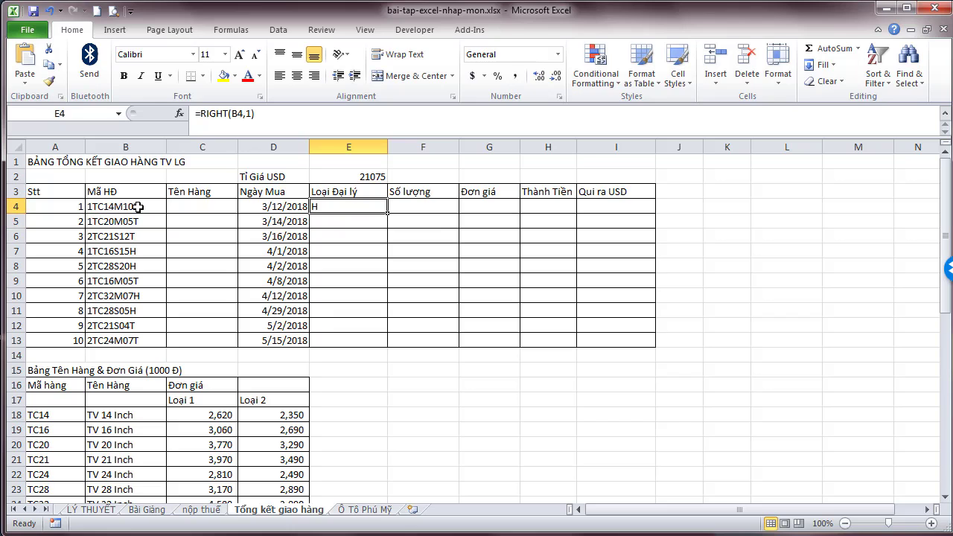
- Wrap the RIGHT formula in E4 in an IF function that tests whether the character equals "H"
left_click(201, 116)
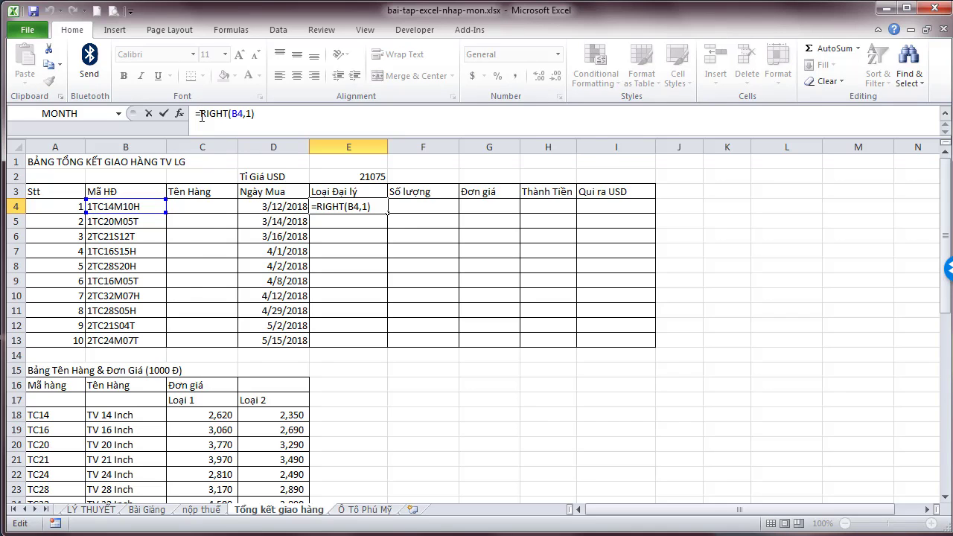
type("i")
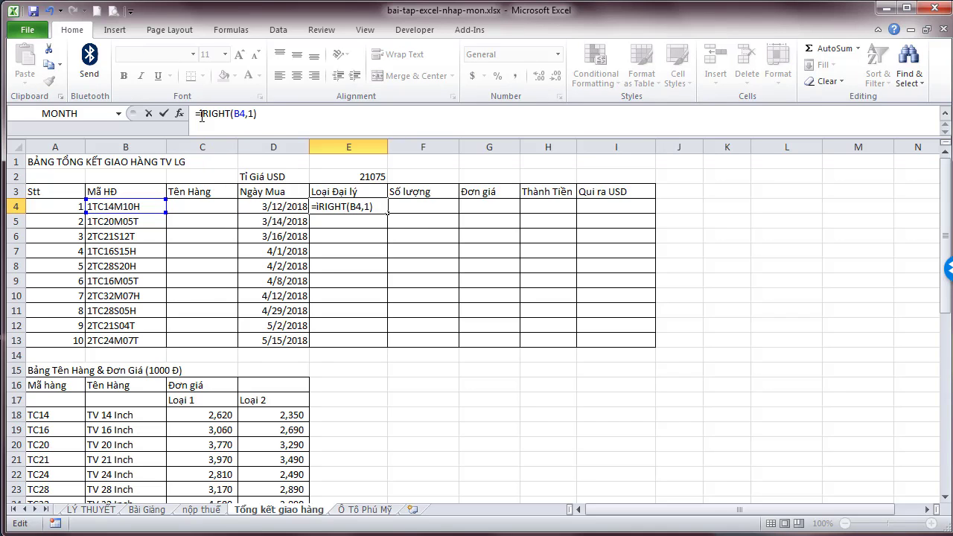
type("f(")
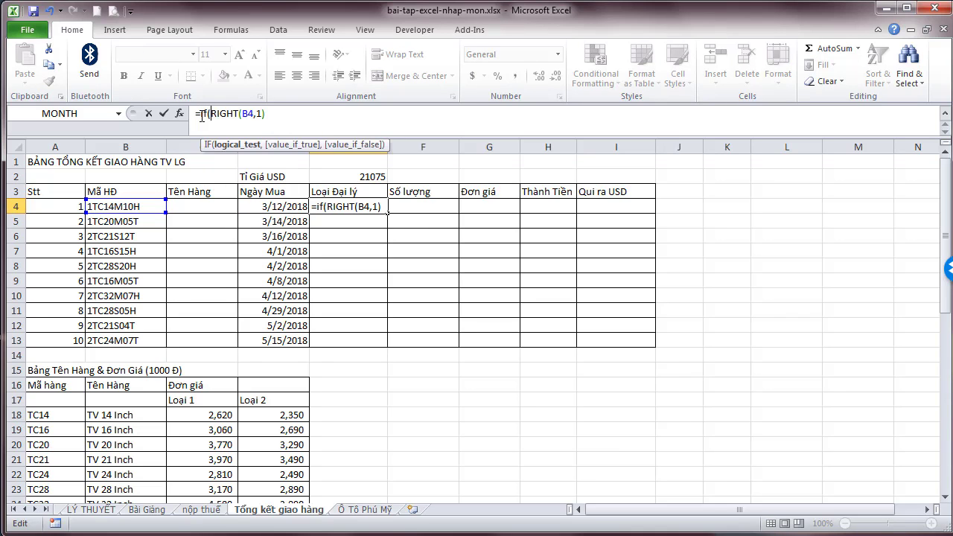
left_click(273, 112)
type("=\"")
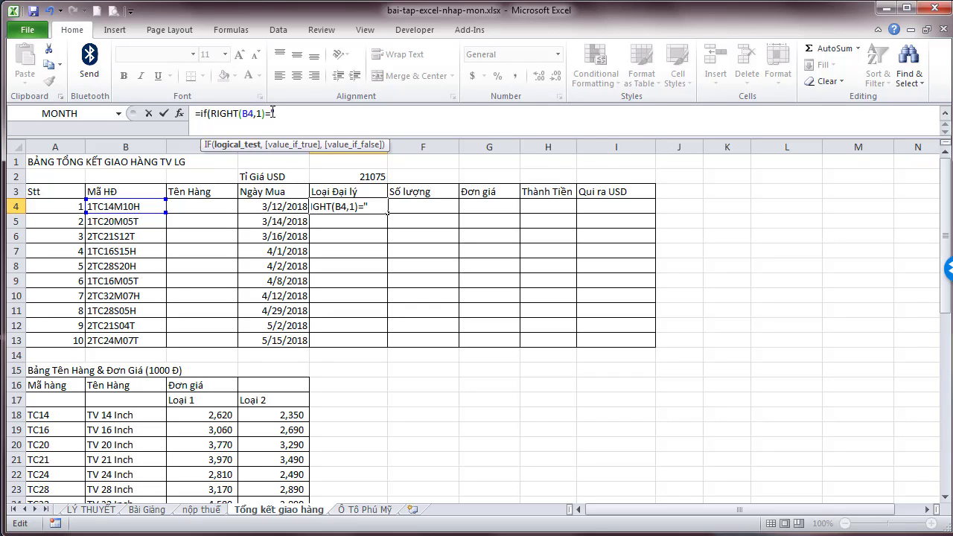
type("H\"),")
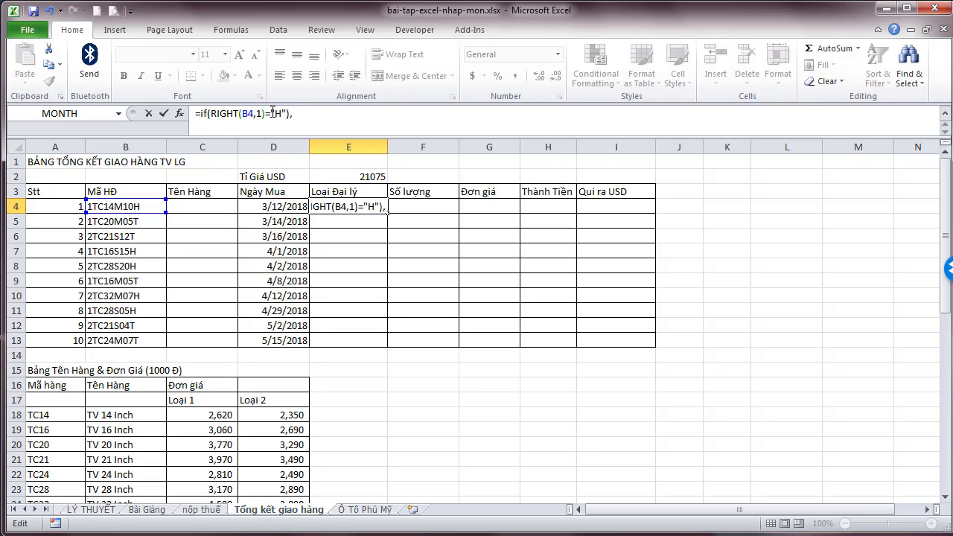
- Add "TP HCM" in quotation marks as the value-if-true argument of the IF formula in E4
type("TP")
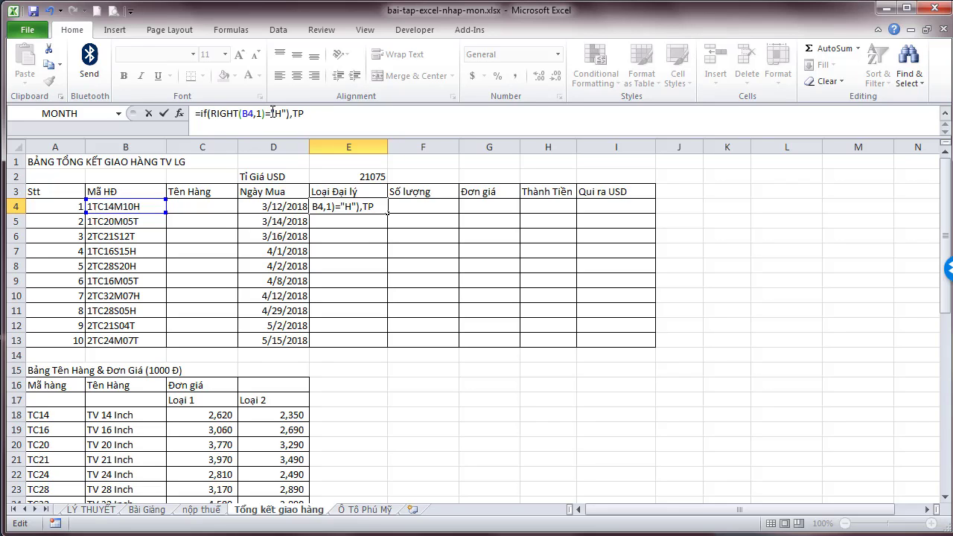
type(" HCM")
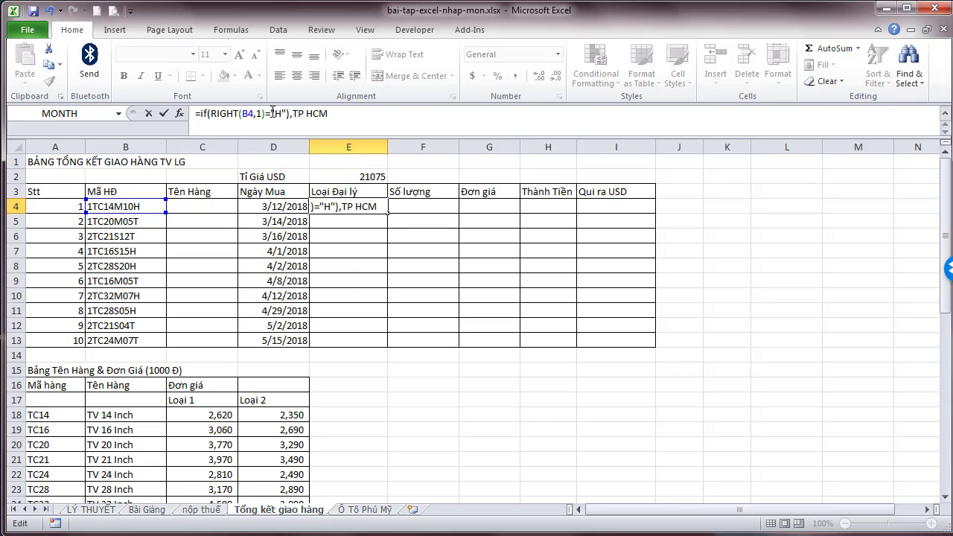
type("\"")
key("Left")
key("Left")
type("\"")
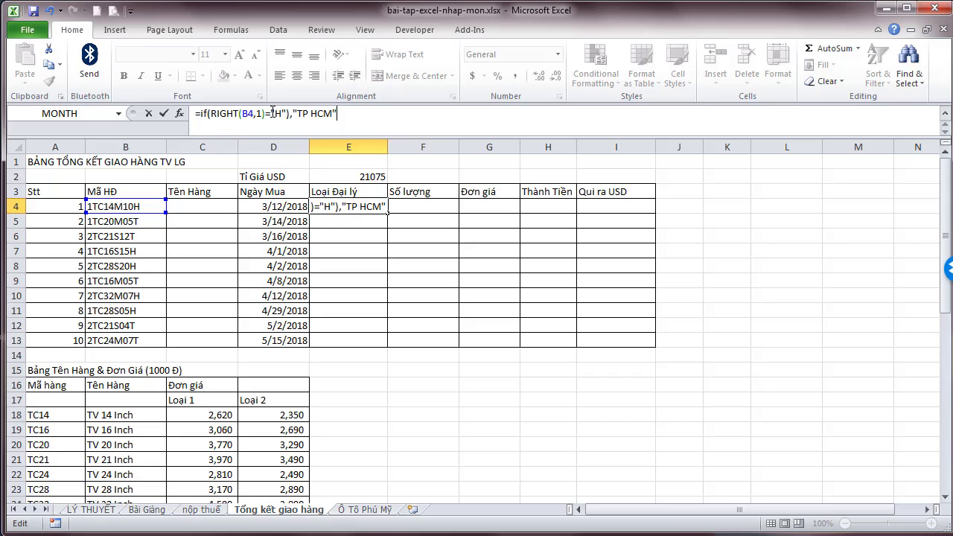
- Add "Tỉnh lẻ" as the value-if-false argument, close the IF formula in E4 and try to commit it
type(",\"TInh")
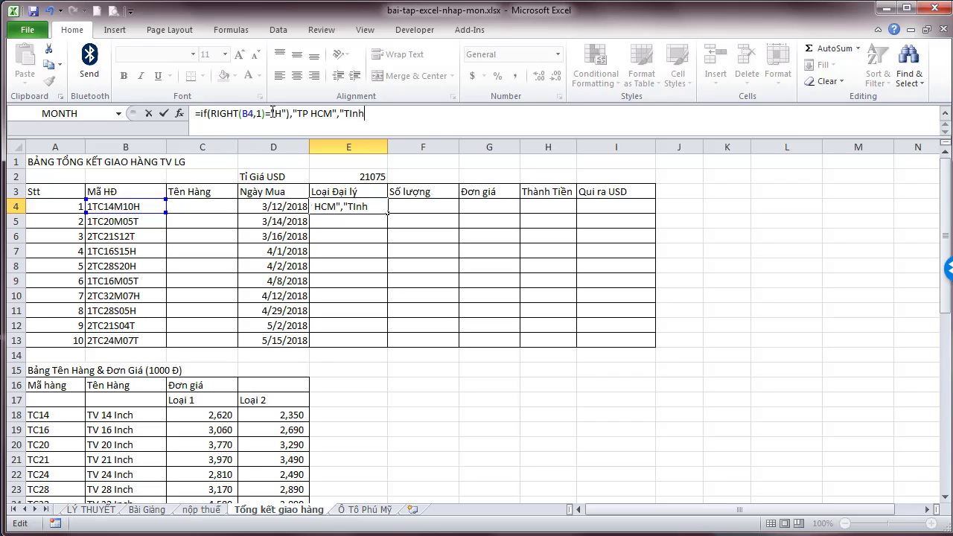
key("BackSpace")
key("BackSpace")
key("BackSpace")
type("ỉnh")
type(" le")
type("\")")
key("Return")
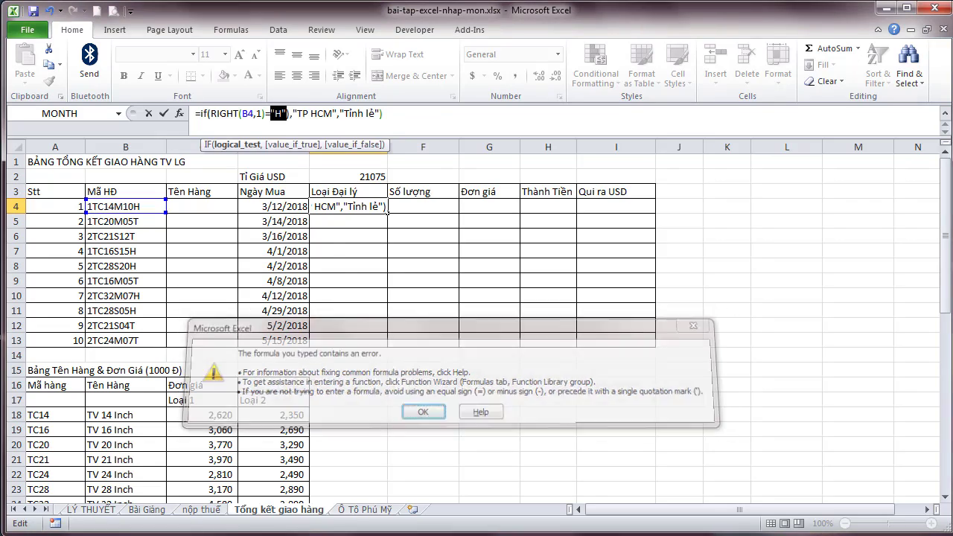
- Remove the extra closing parenthesis after "H" so E4 contains =IF(RIGHT(B4,1) = "H","TP HCM","Tỉnh lẻ")
left_click(286, 113)
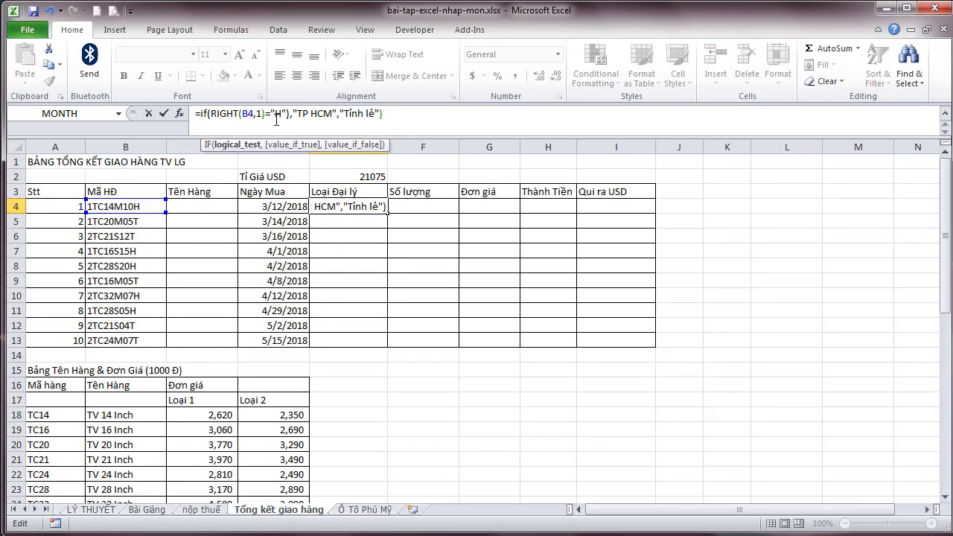
left_click(267, 113)
type("=")
left_click(294, 114)
left_click(317, 114)
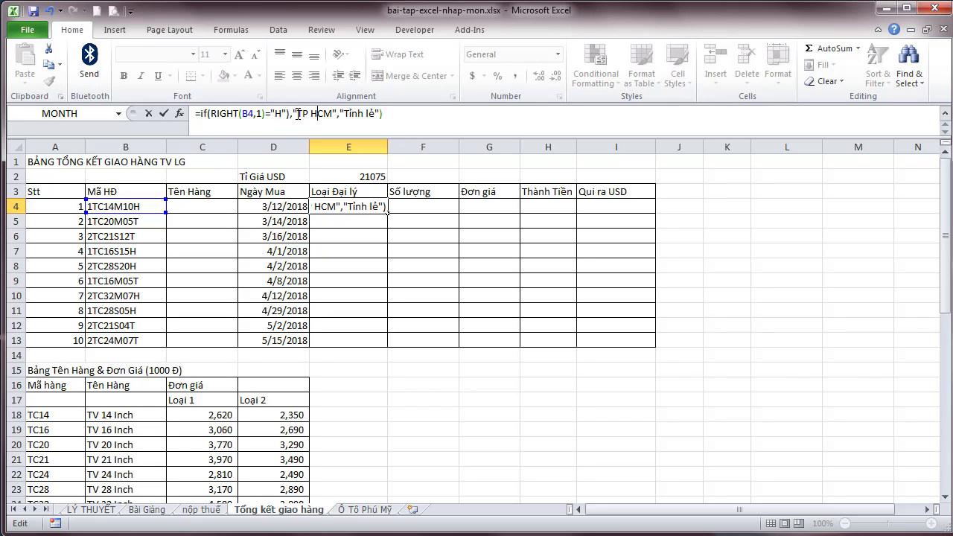
left_click_drag(276, 114, 271, 114)
left_click(272, 116)
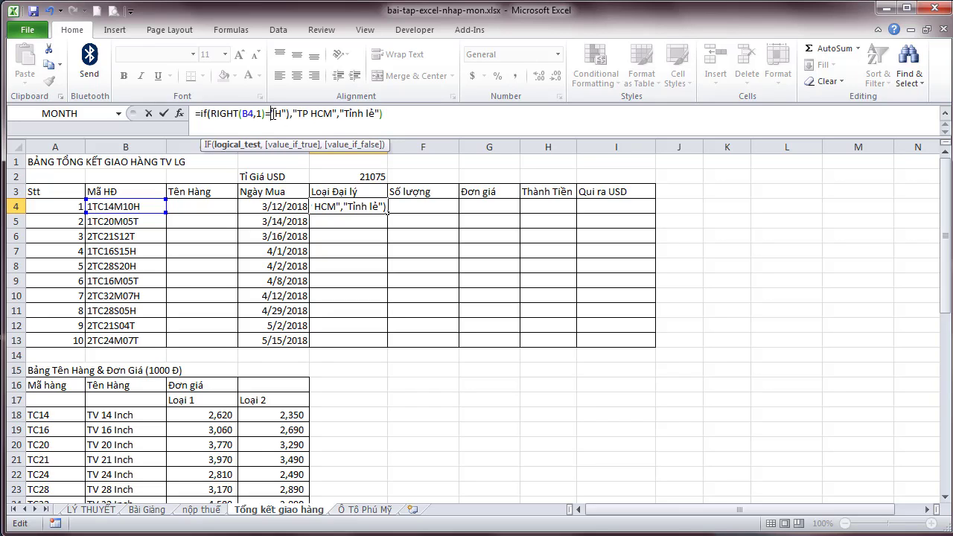
left_click(267, 114)
left_click(266, 114)
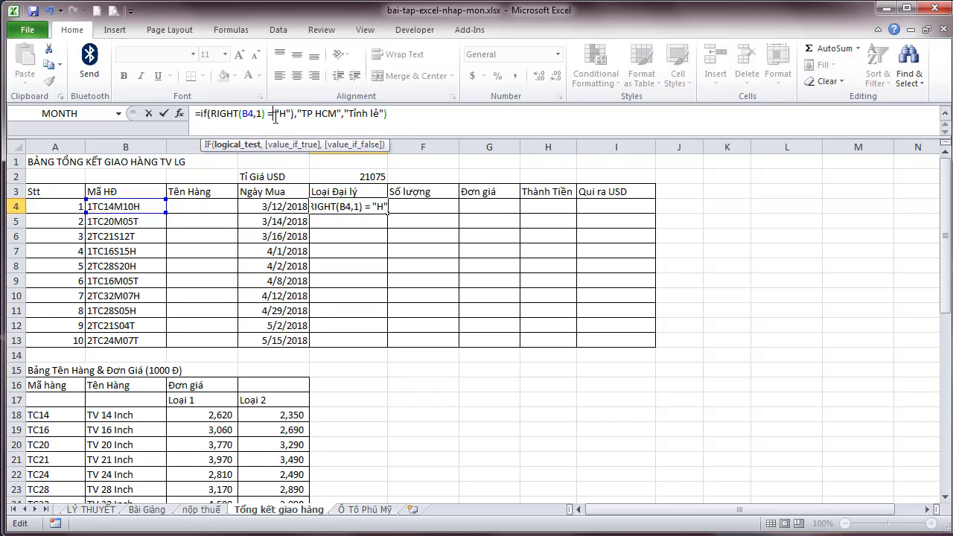
left_click(266, 116)
left_click(294, 115)
key("BackSpace")
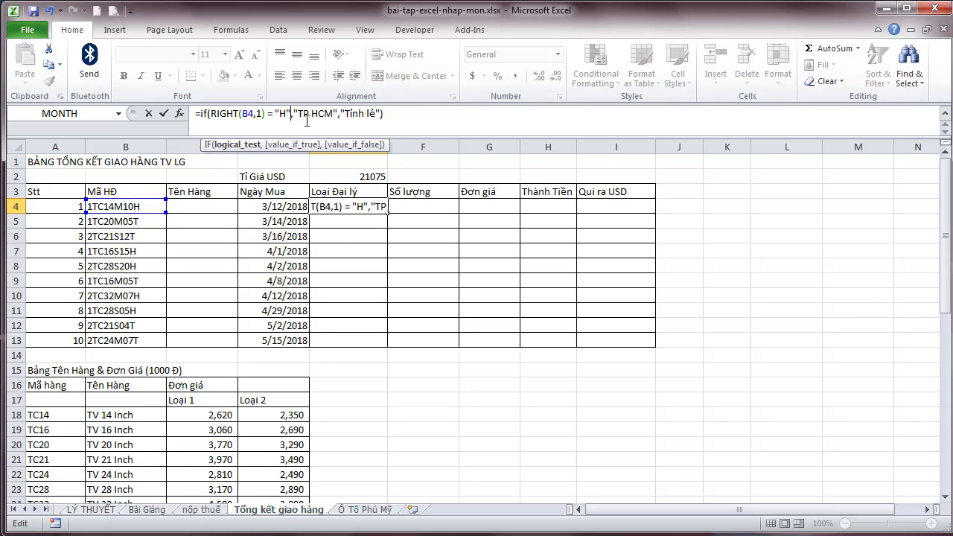
key("Return")
- Fill the Loại Đại lý formula from E4 down to E13
left_click(372, 208)
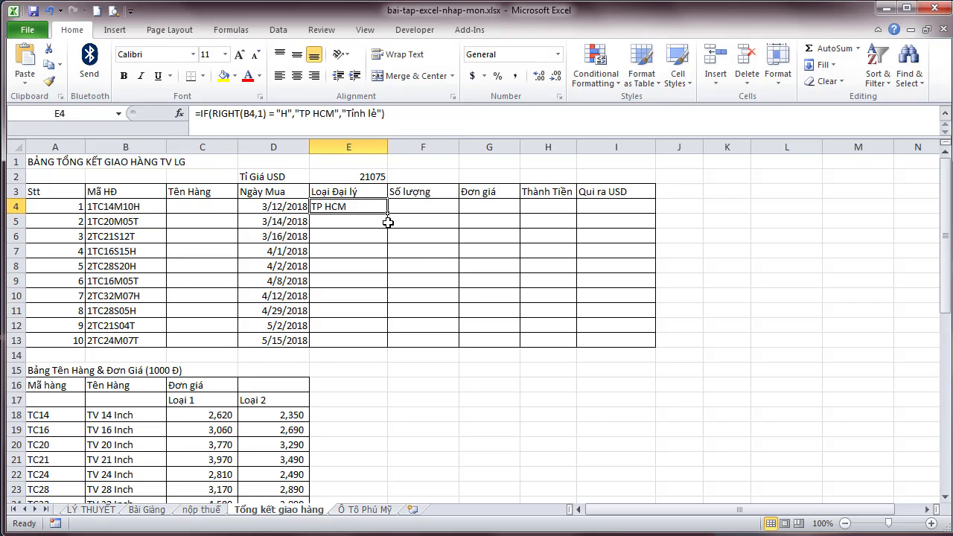
double_click(386, 215)
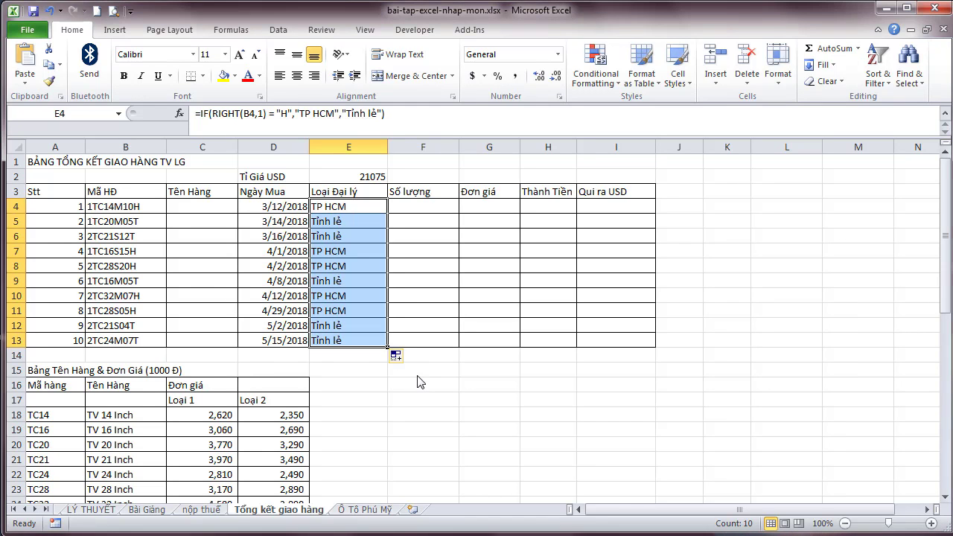
- Read the Tên Hàng requirement below the price table and compare it with the Mã HĐ codes and price table
scroll(419, 376, "down", 3)
scroll(417, 373, "down", 2)
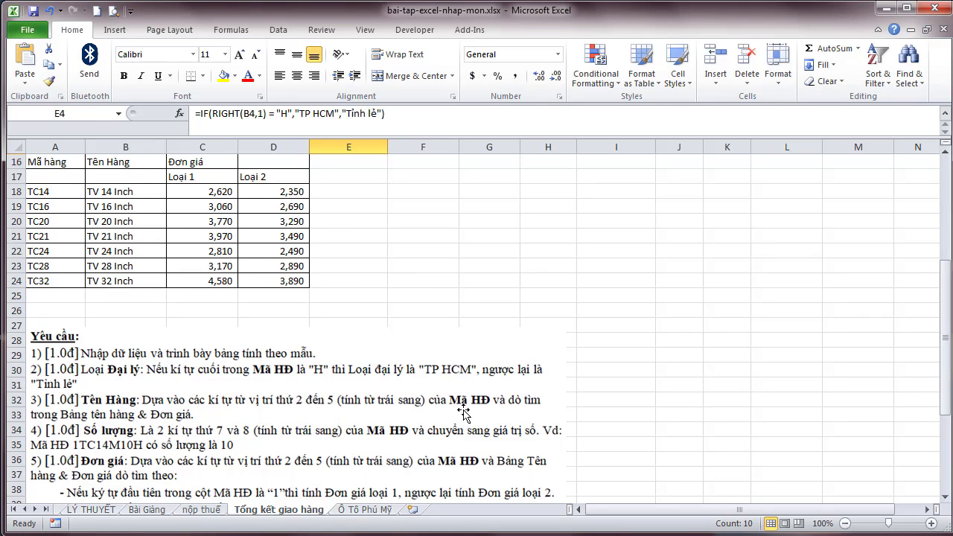
scroll(462, 412, "up", 4)
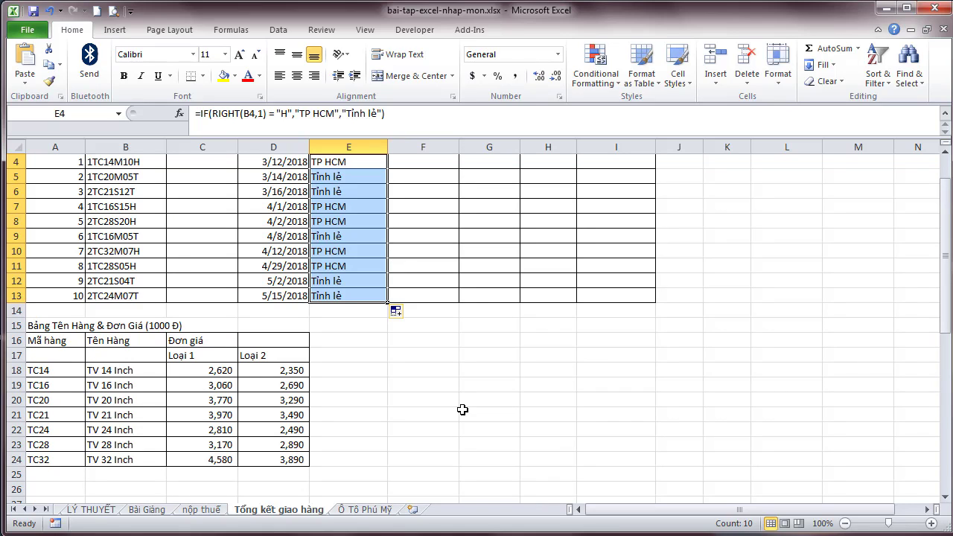
scroll(462, 409, "down", 2)
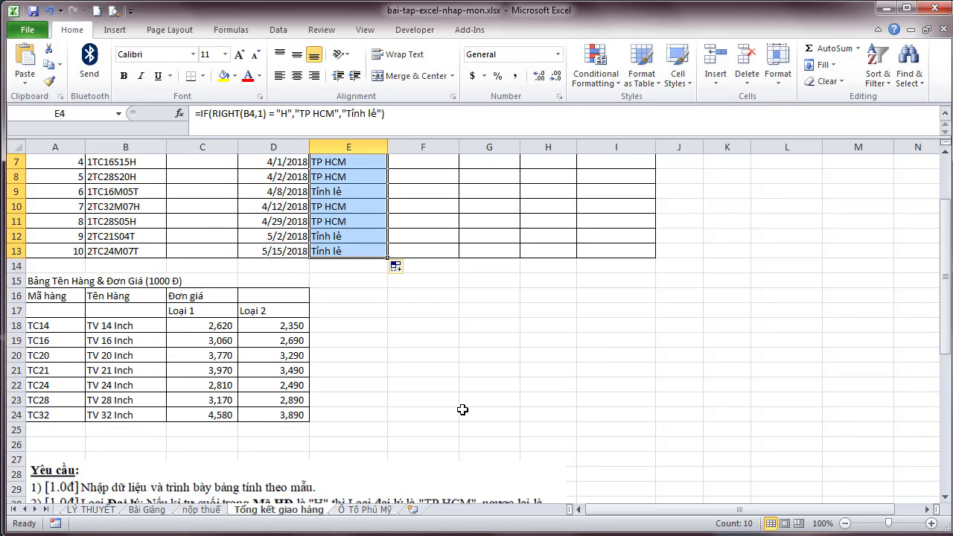
scroll(462, 409, "down", 1)
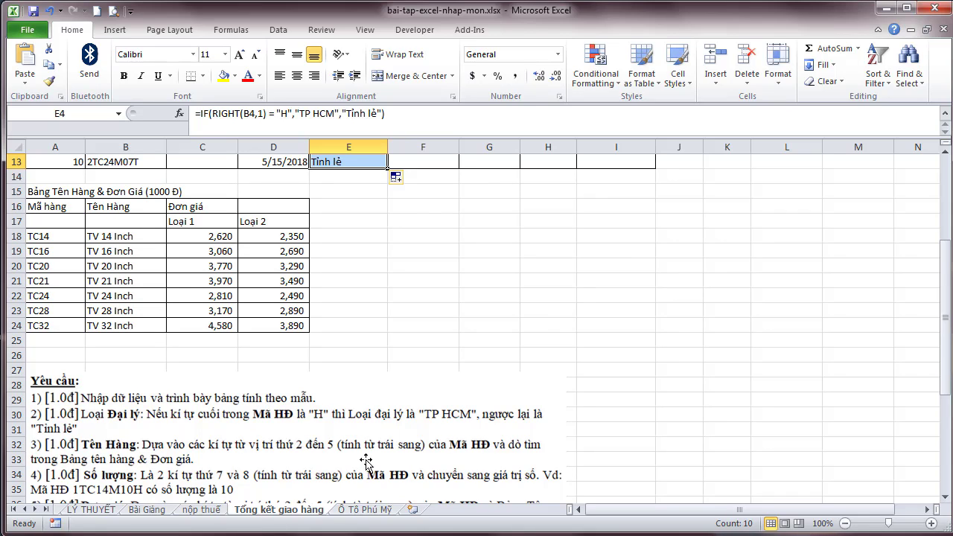
- Move the Yêu cầu requirements picture beside the price table, just below the delivery summary table
left_click(335, 433)
left_click_drag(375, 432, 702, 170)
scroll(602, 283, "up", 3)
scroll(601, 283, "up", 1)
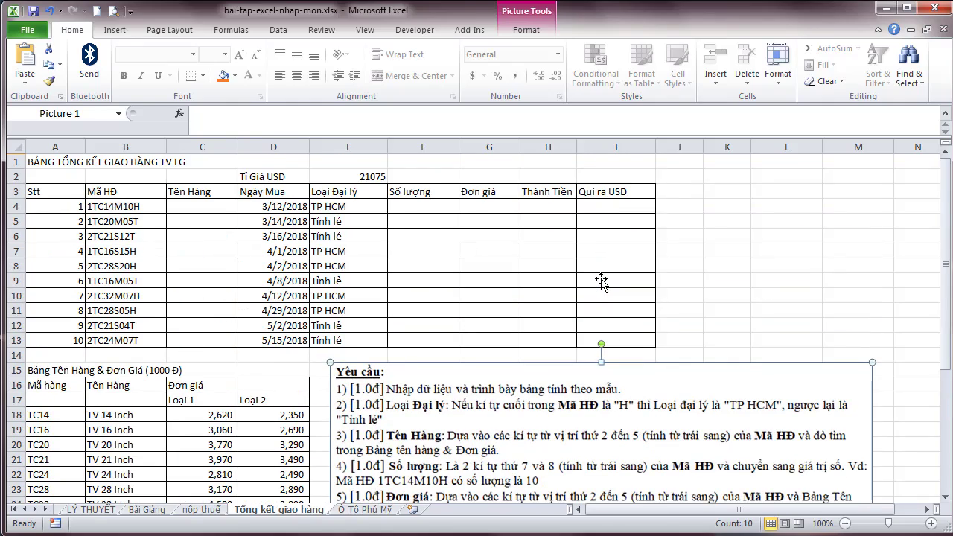
- Enter =MID(B4,2,4) in C4 under Tên Hàng and fill it down to C13
left_click(209, 203)
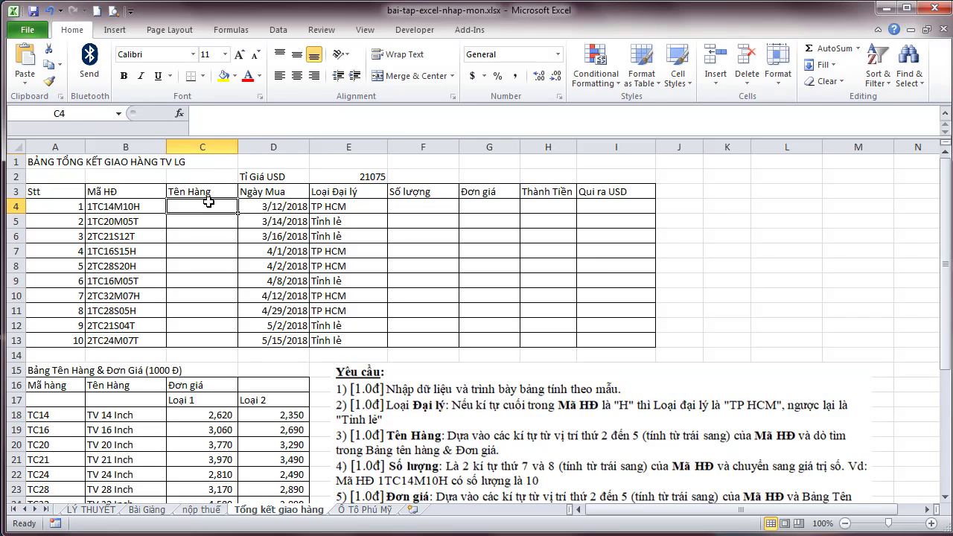
type("=mid")
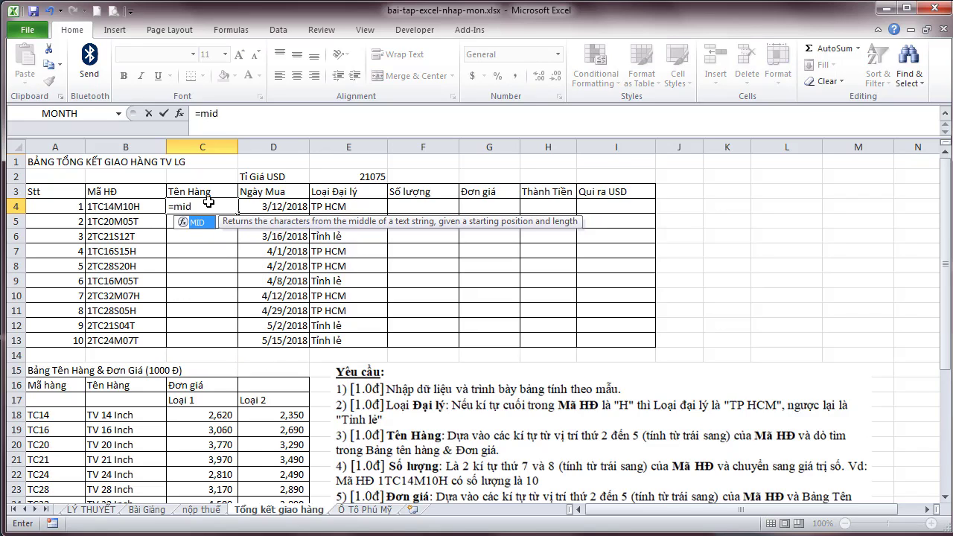
type("(")
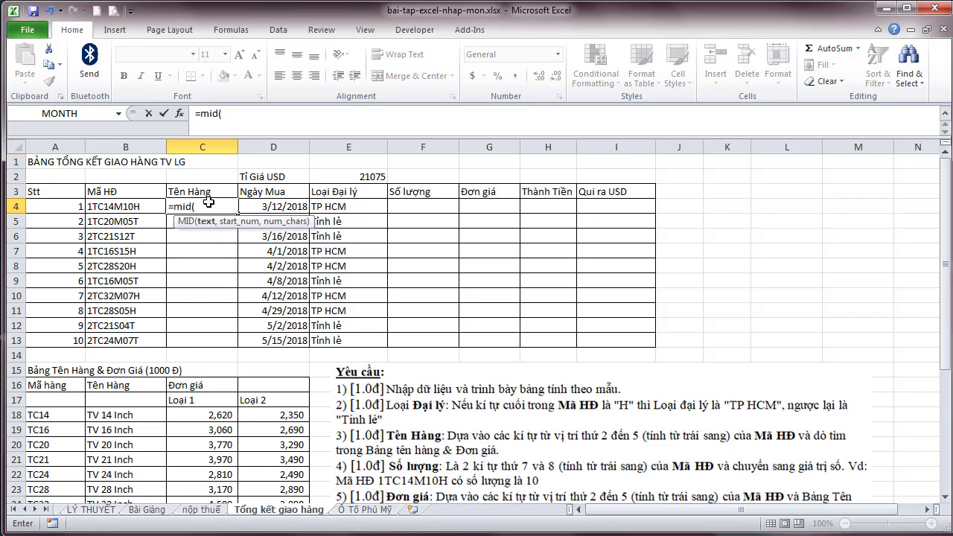
left_click(140, 205)
type(",2,")
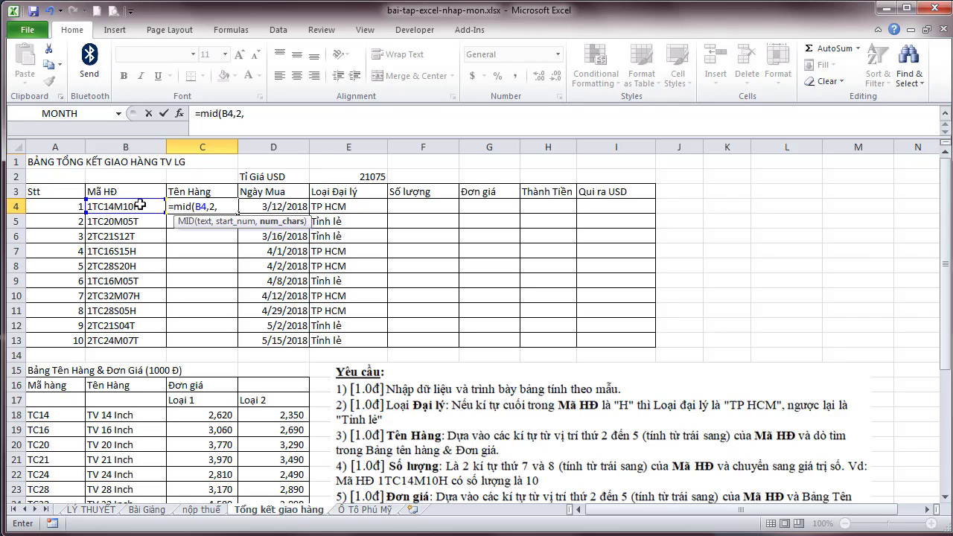
type("3")
key("BackSpace")
type("4")
key("Return")
key("Up")
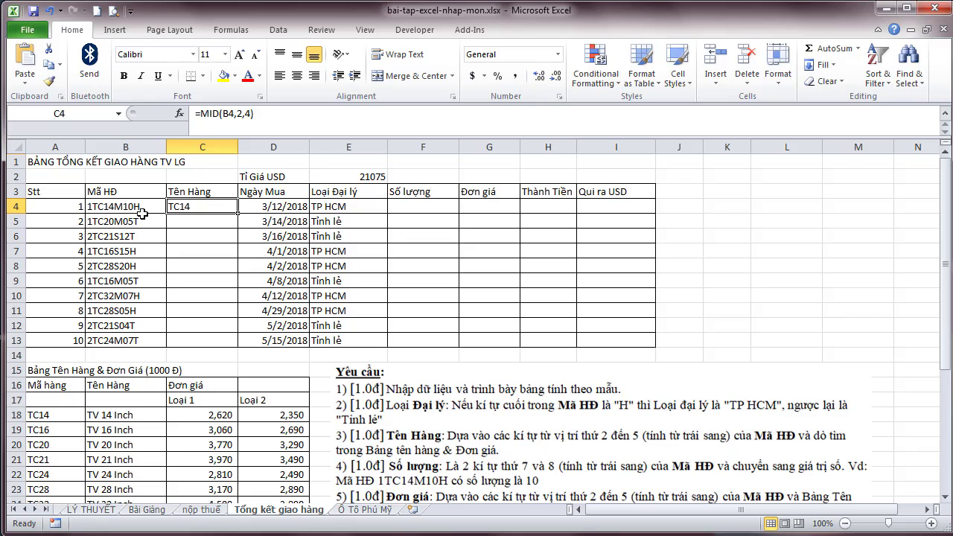
double_click(238, 215)
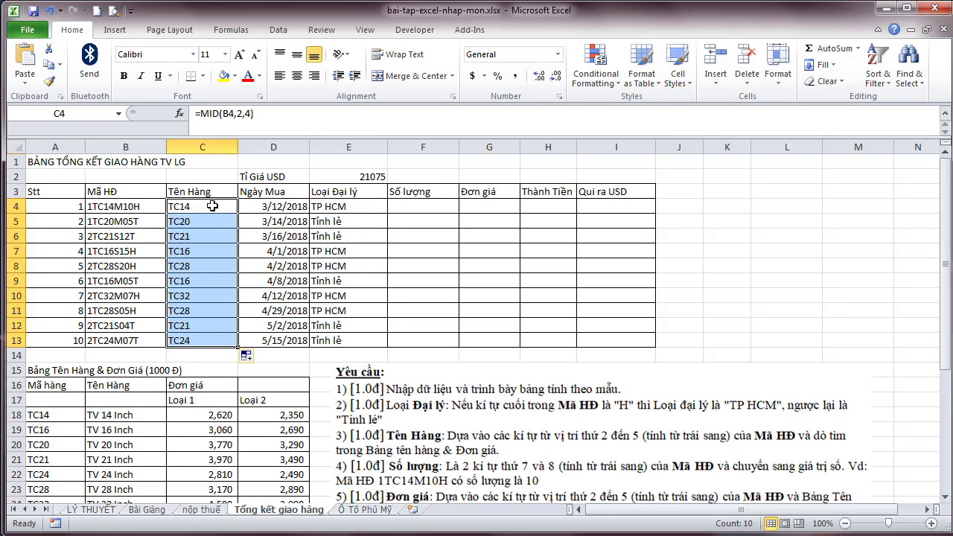
- Wrap the MID expression in C4 in a VLOOKUP as its lookup value
left_click(212, 207)
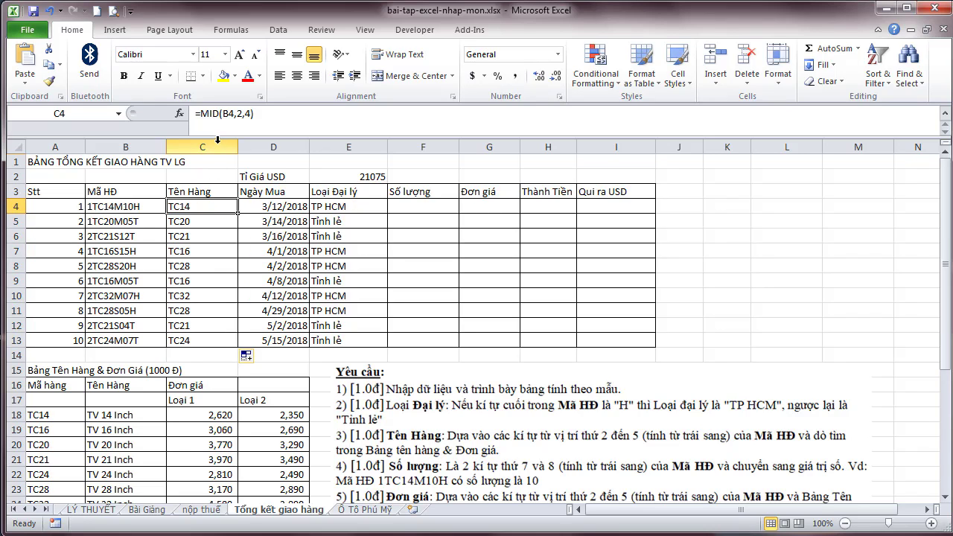
left_click(201, 112)
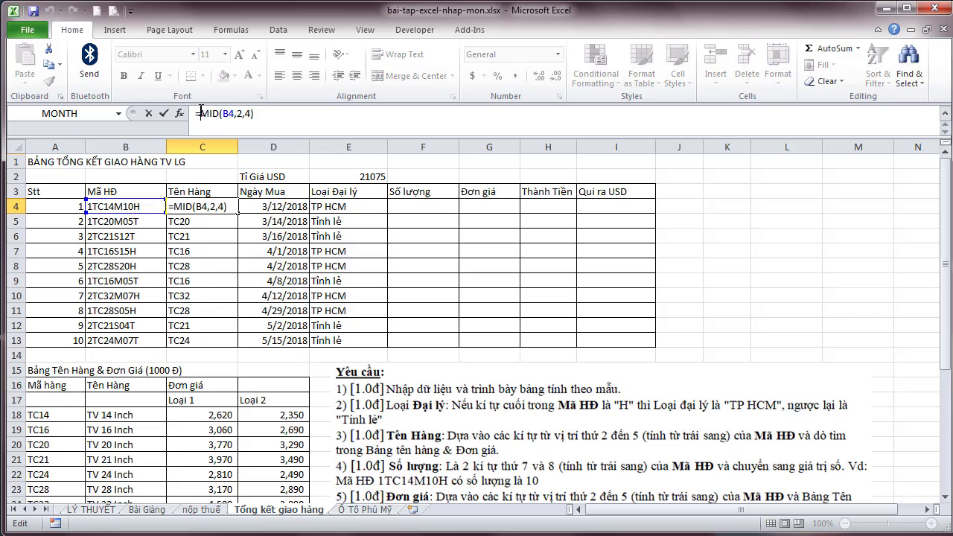
type("v")
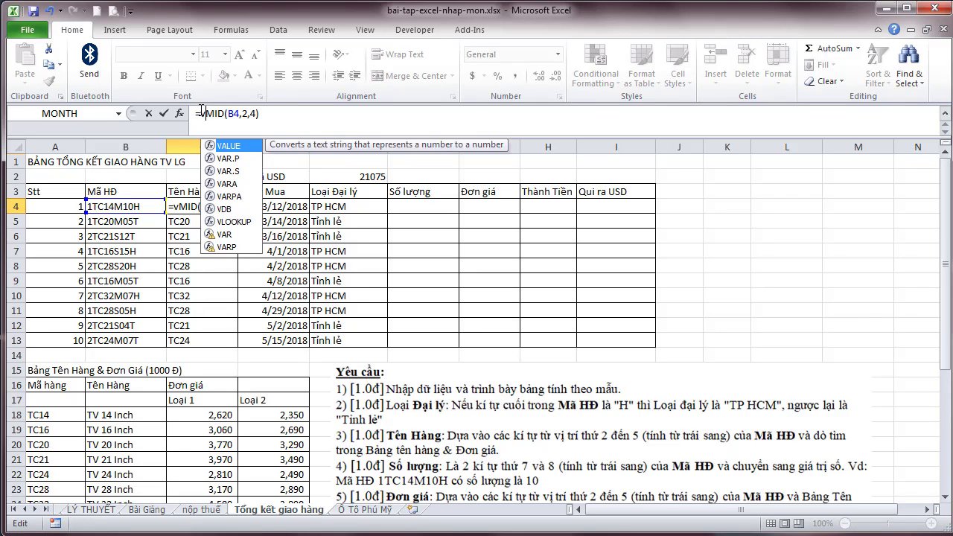
type("l")
key("Tab")
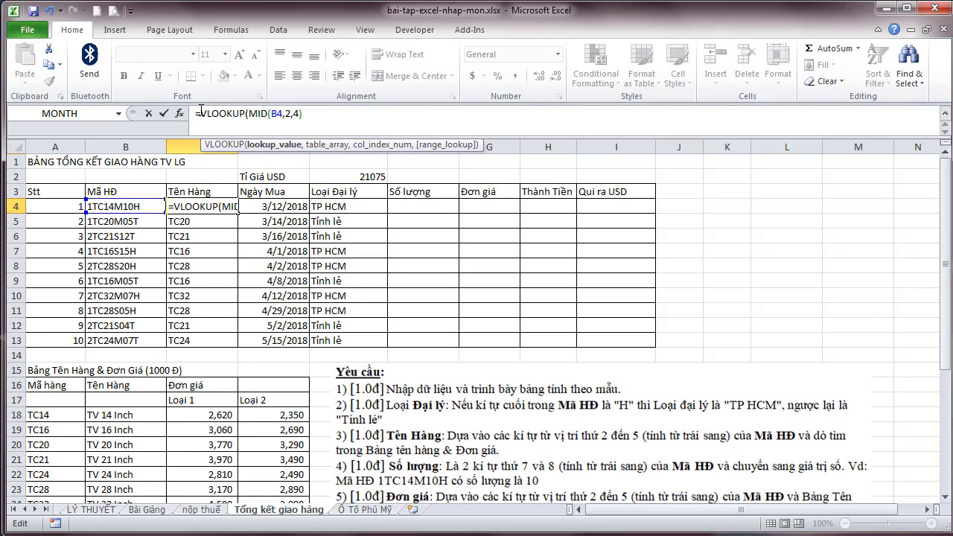
left_click(323, 112)
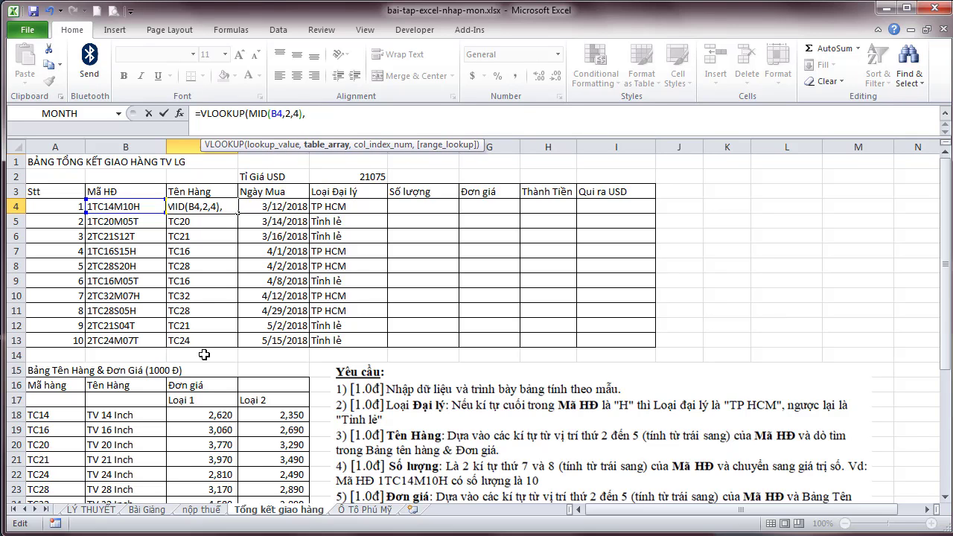
- Complete the VLOOKUP in C4 with the absolute range $A$18:$B$24 and column index 2, accepting the proposed formula correction
left_click_drag(64, 417, 130, 467)
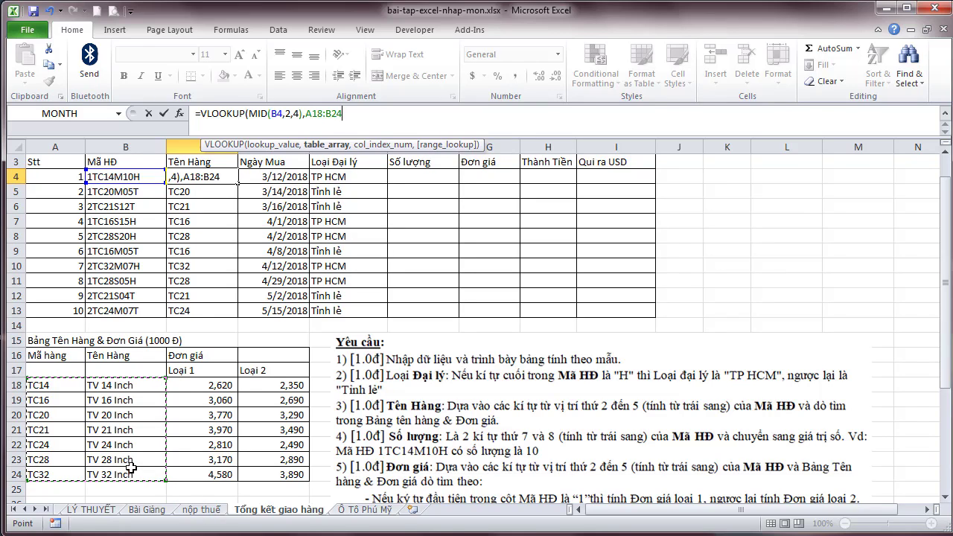
key("F4")
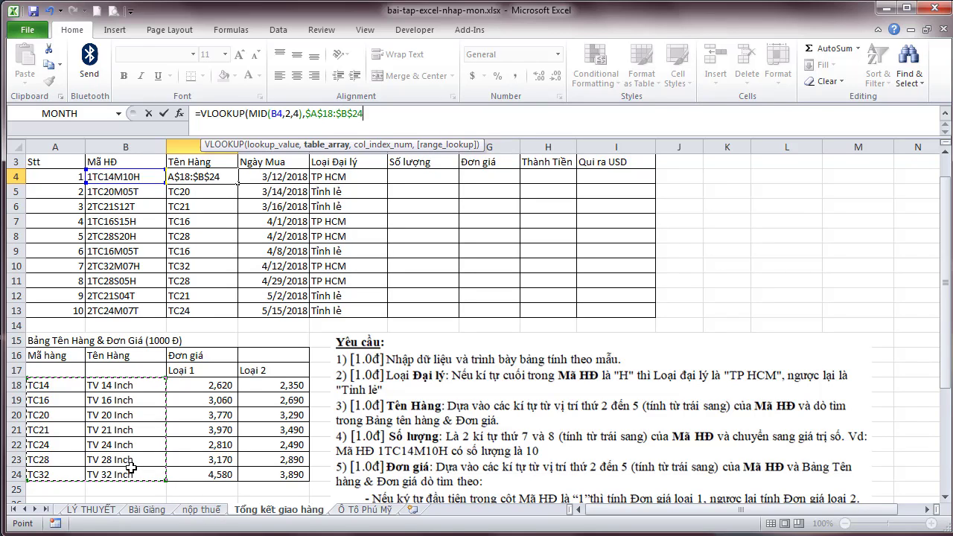
type(",2,")
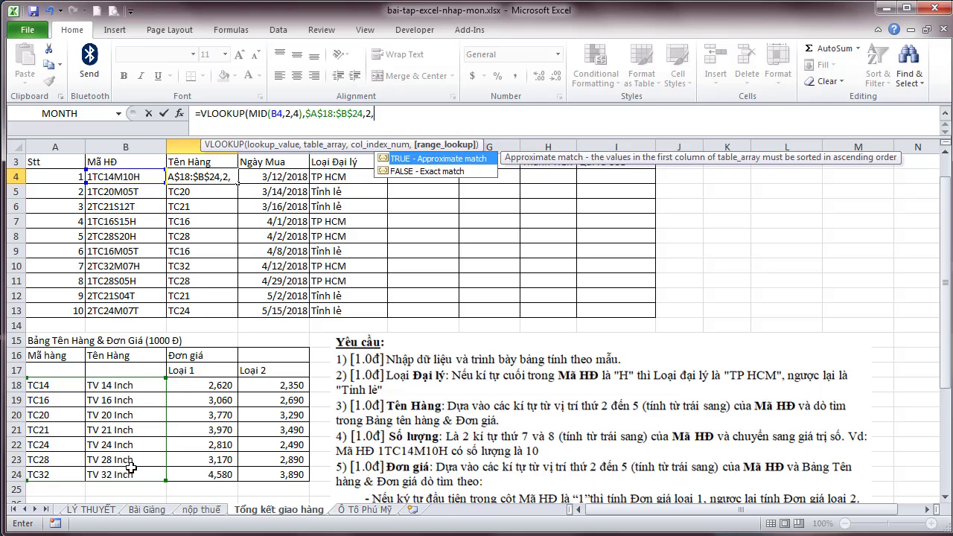
key("Return")
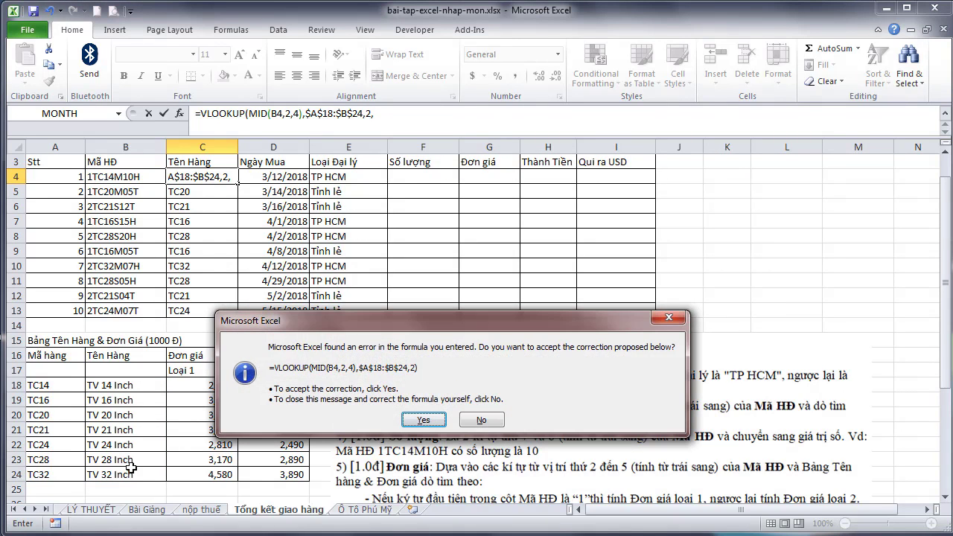
key("Return")
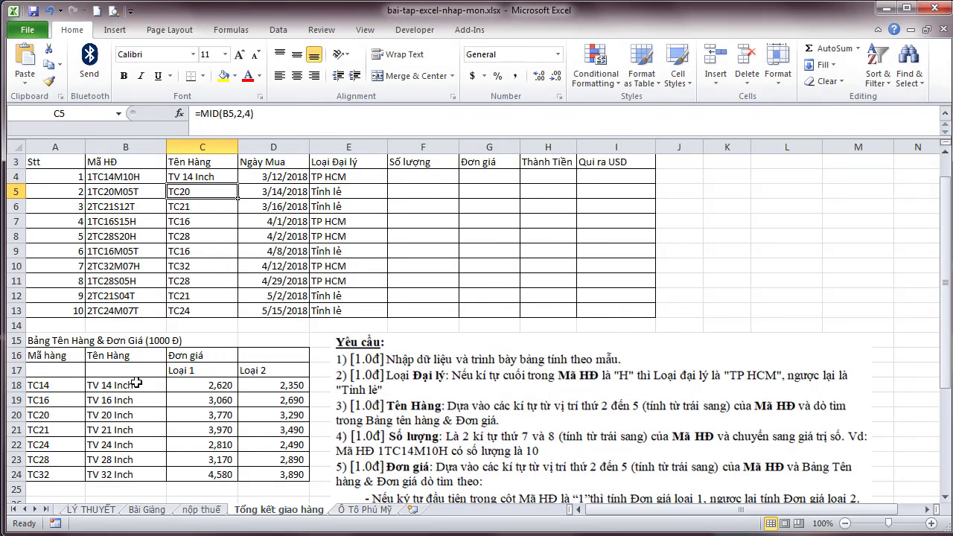
- Add FALSE as the exact-match argument of the VLOOKUP in C4 and fill the formula down to C13
left_click(217, 182)
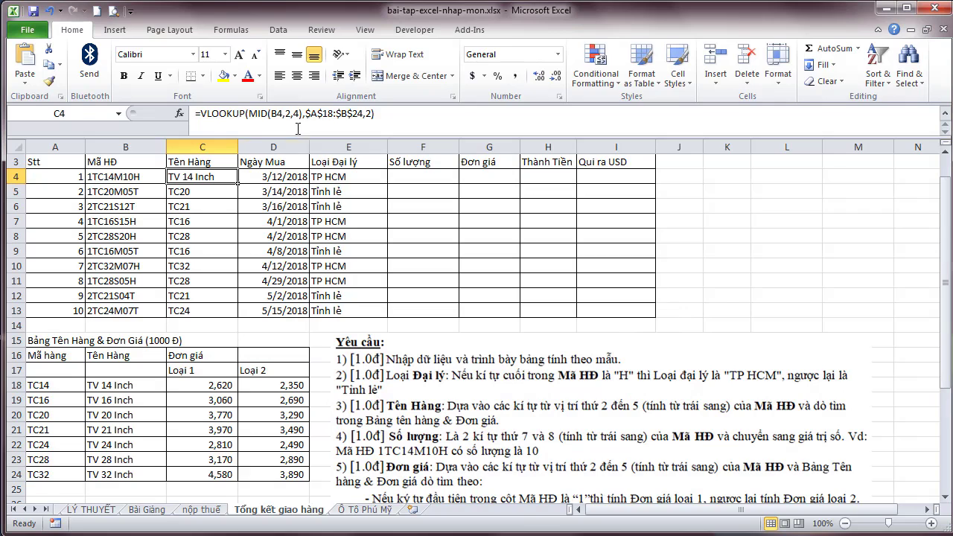
left_click(370, 113)
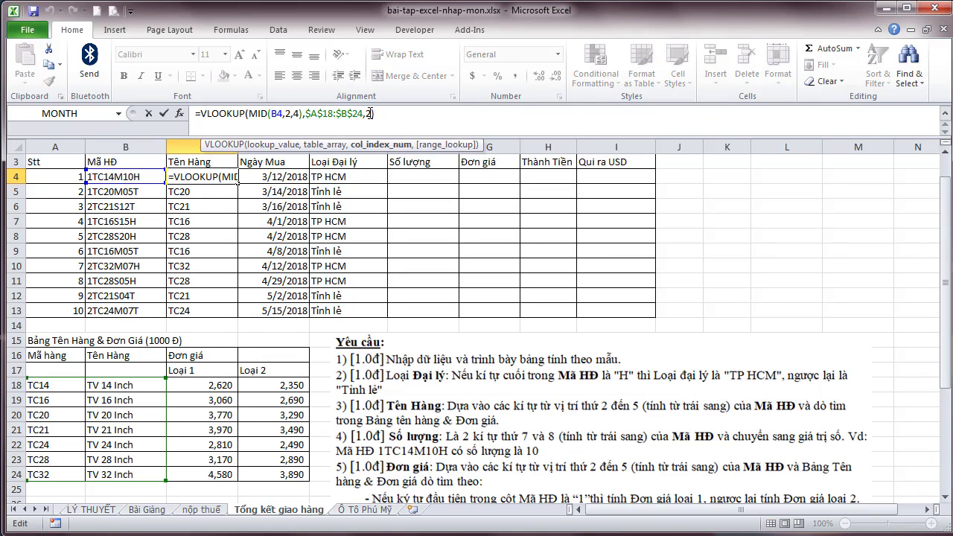
type(",")
double_click(413, 167)
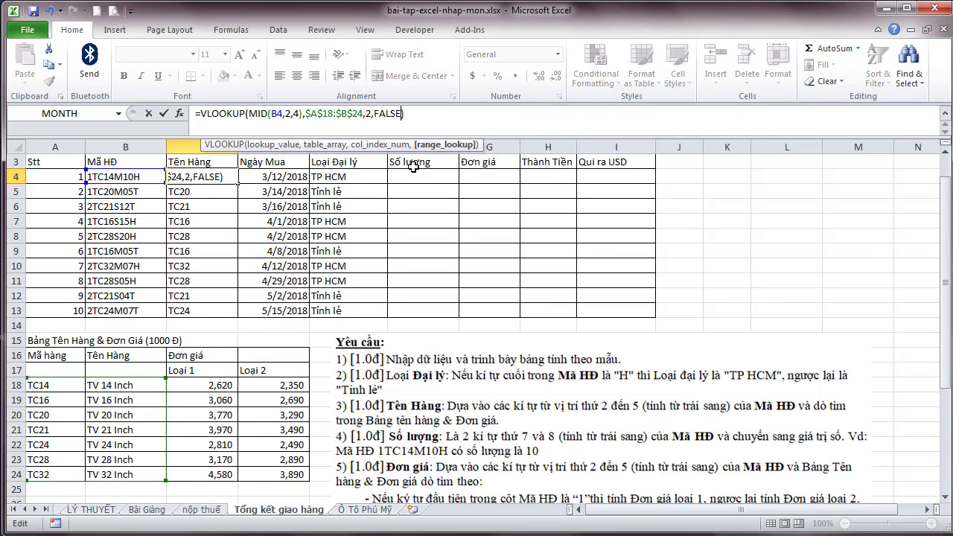
key("Return")
key("Up")
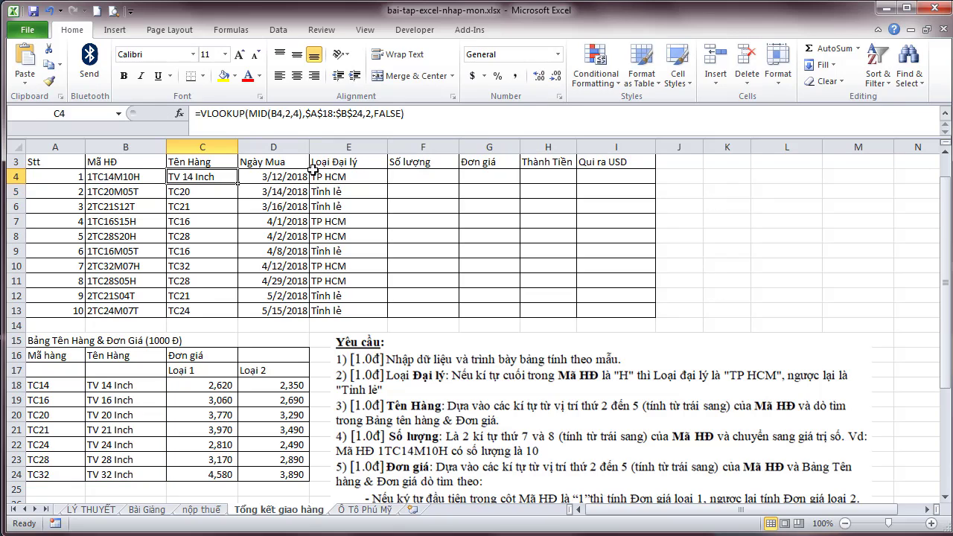
double_click(239, 183)
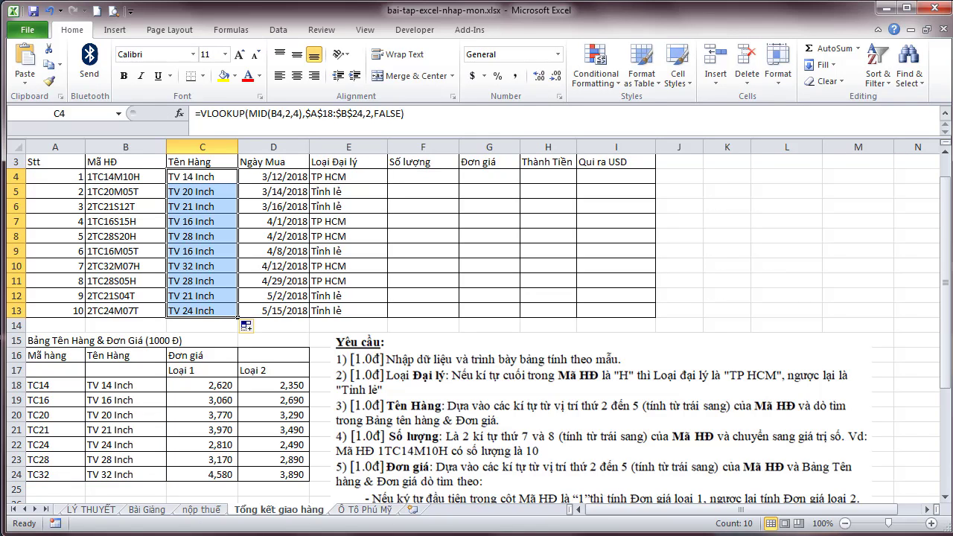
- Enter =VALUE(MID(B4,7,2)) in F4 under Số lượng
scroll(439, 211, "up", 1)
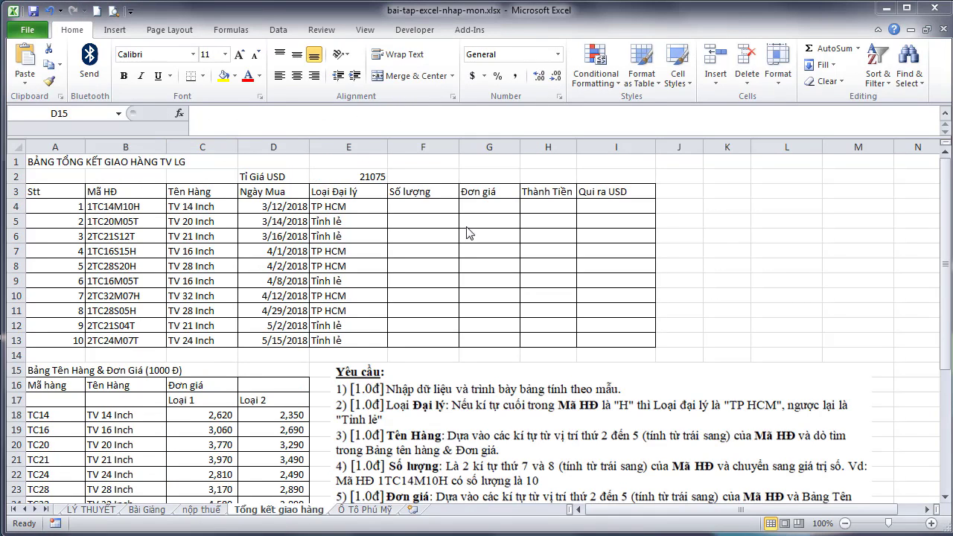
left_click(427, 209)
type("=")
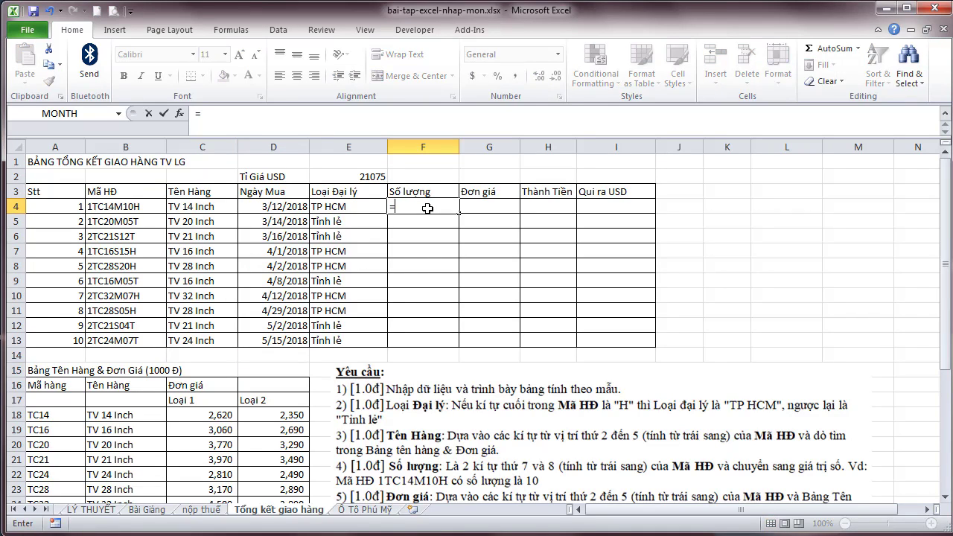
type("v")
key("Tab")
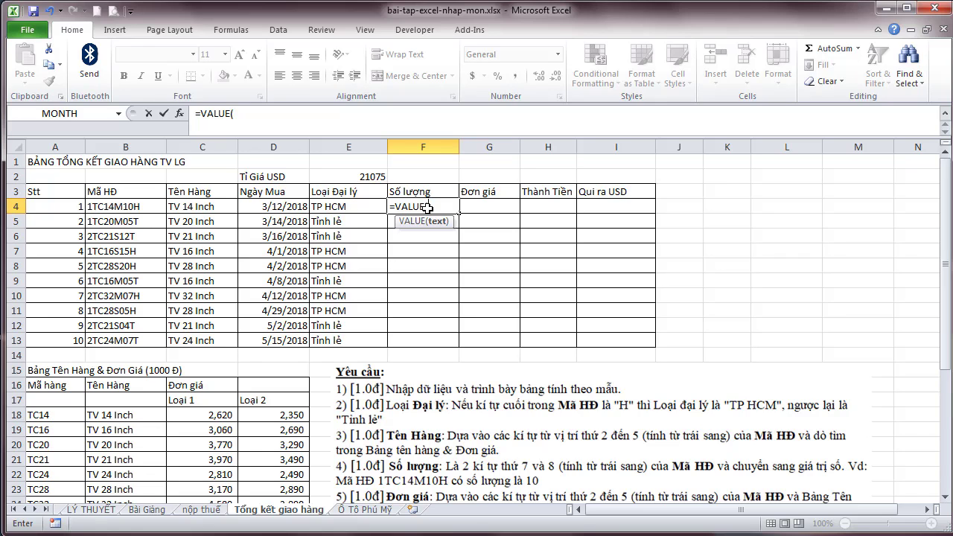
type("mi")
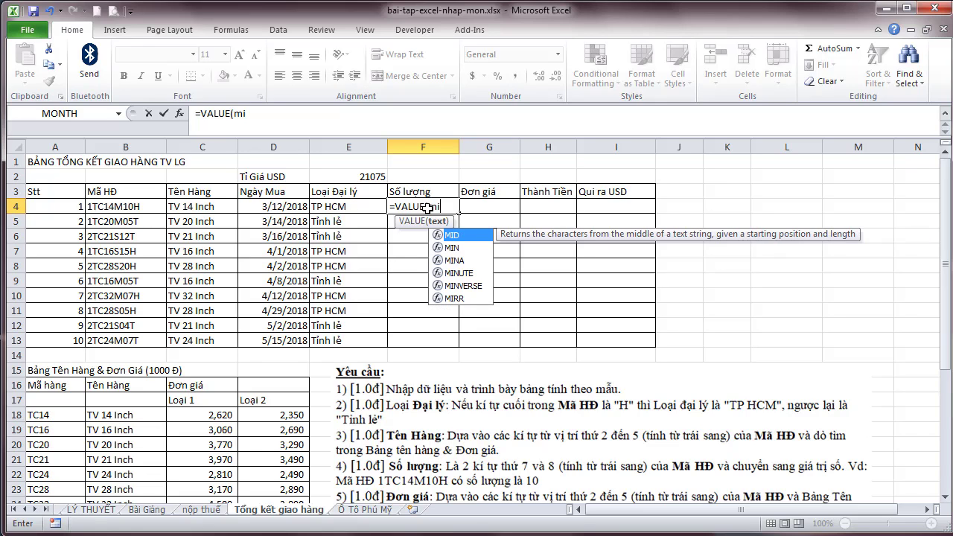
key("Tab")
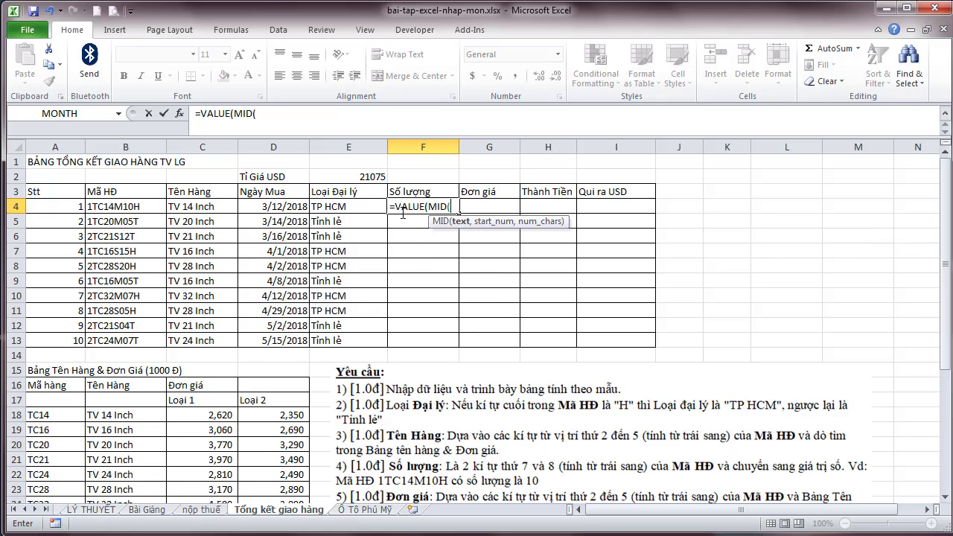
left_click(152, 208)
type(",7,2")
key("Return")
key("Return")
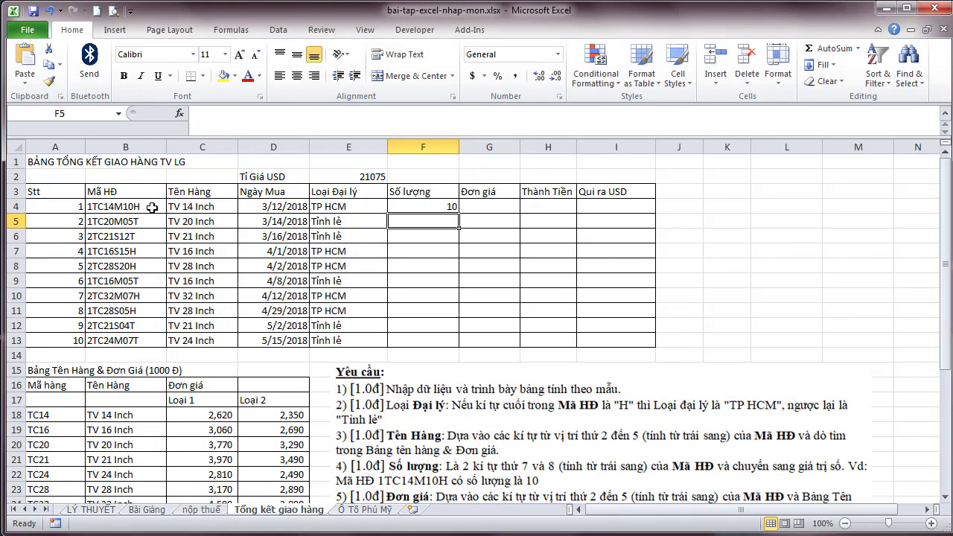
- Fill the Số lượng formula from F4 down to F13 and autofit the width of column F
key("Up")
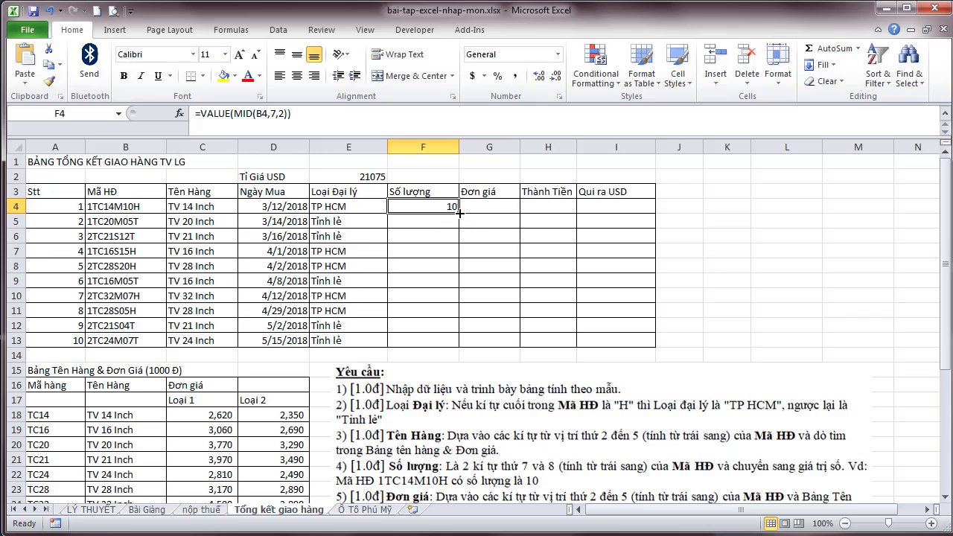
double_click(459, 213)
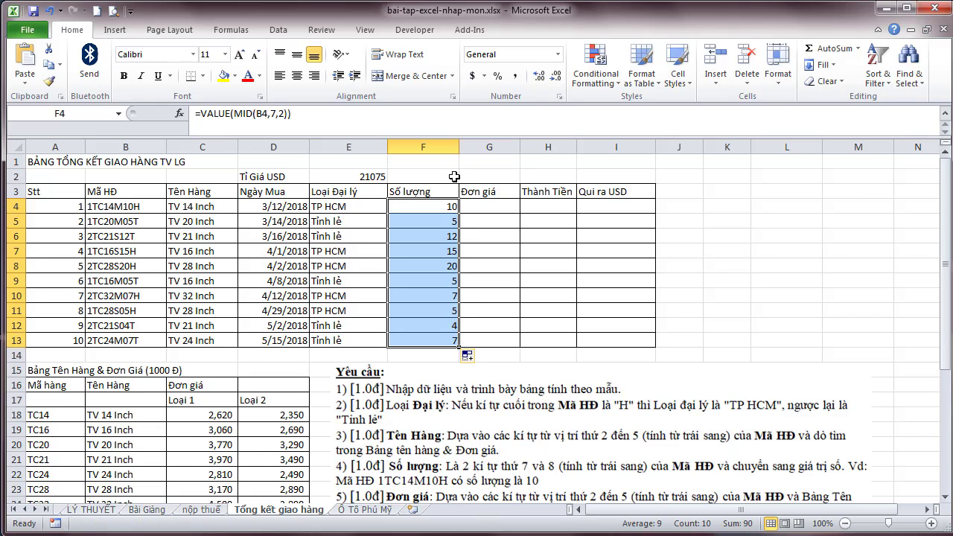
double_click(460, 146)
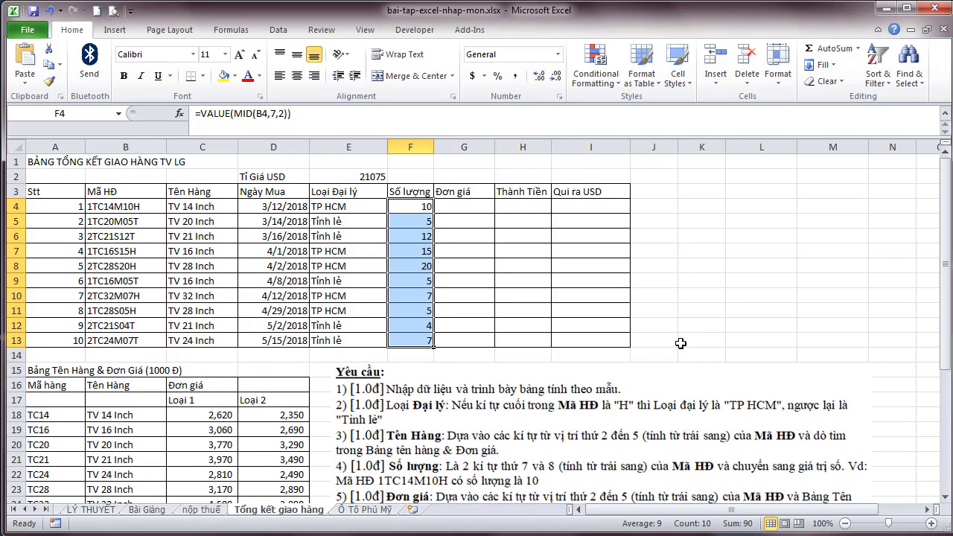
- Start a VLOOKUP in G4 under Đơn giá with C4 as lookup value and the absolute table range $B$18:$D$24
scroll(667, 314, "down", 1)
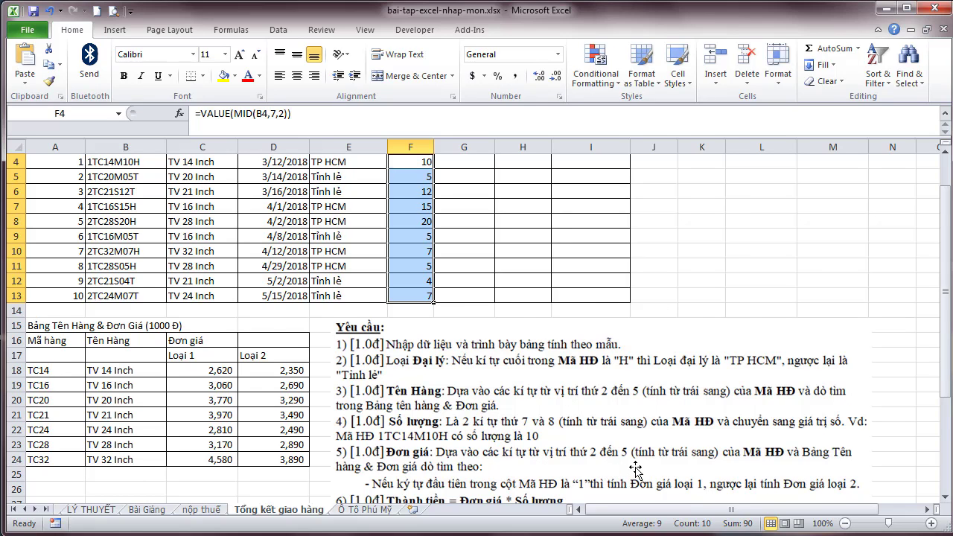
scroll(635, 469, "down", 1)
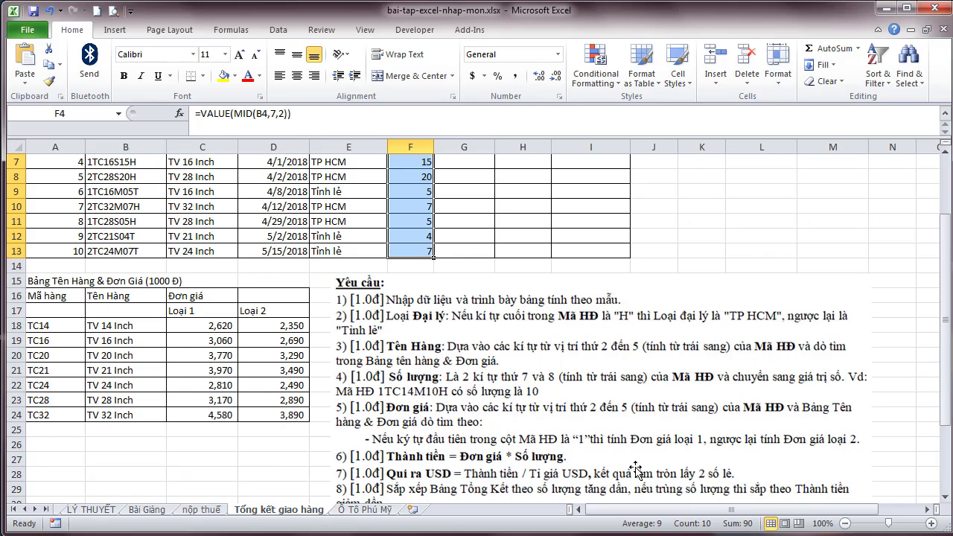
scroll(608, 424, "up", 2)
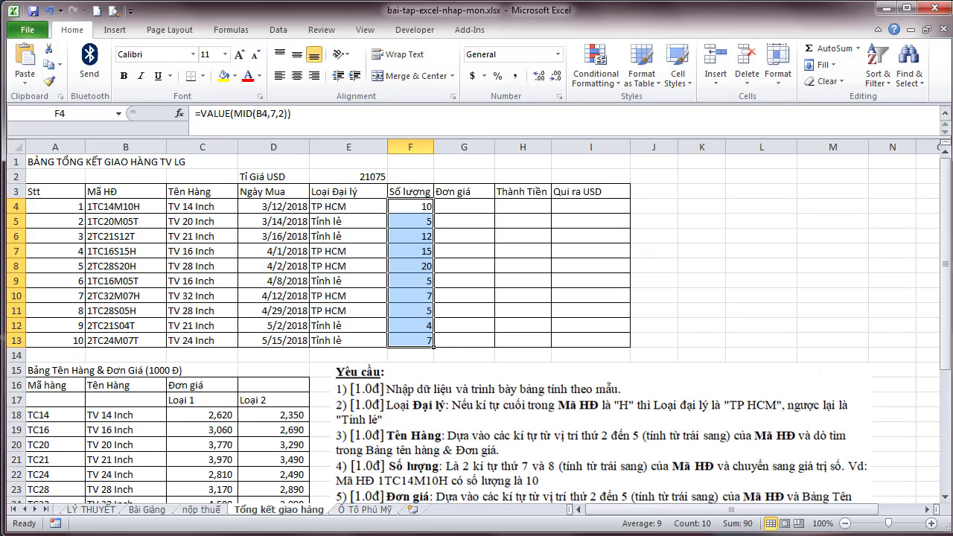
key("Right")
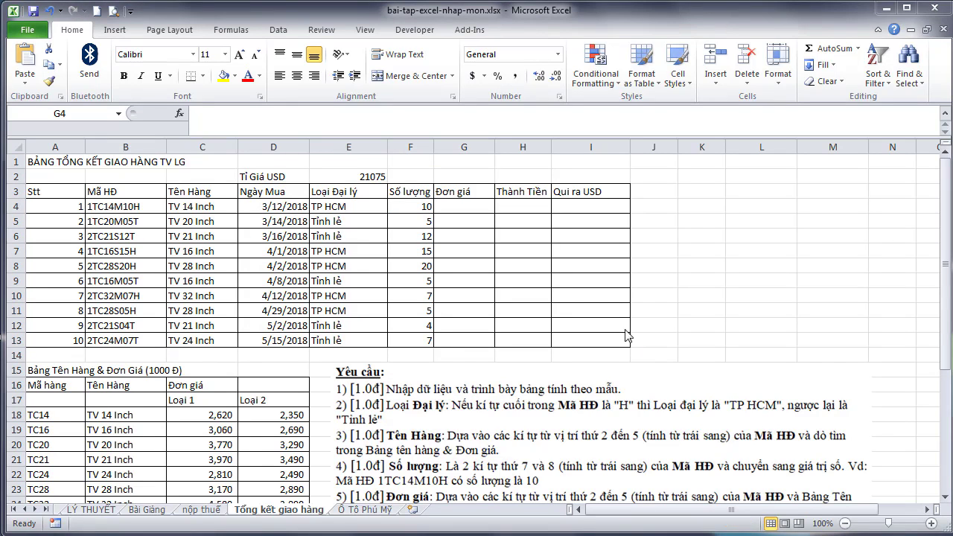
left_click(460, 203)
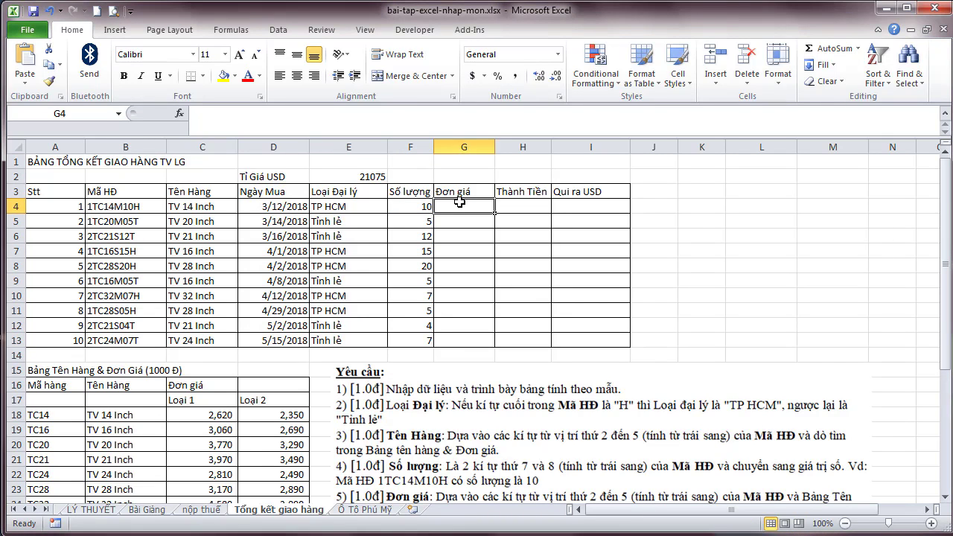
type("=vlo")
key("Tab")
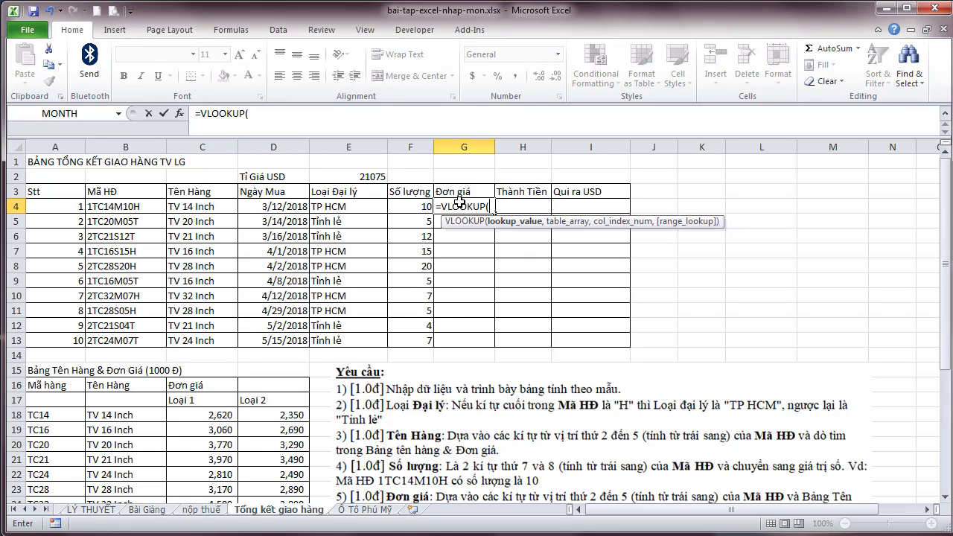
left_click(225, 207)
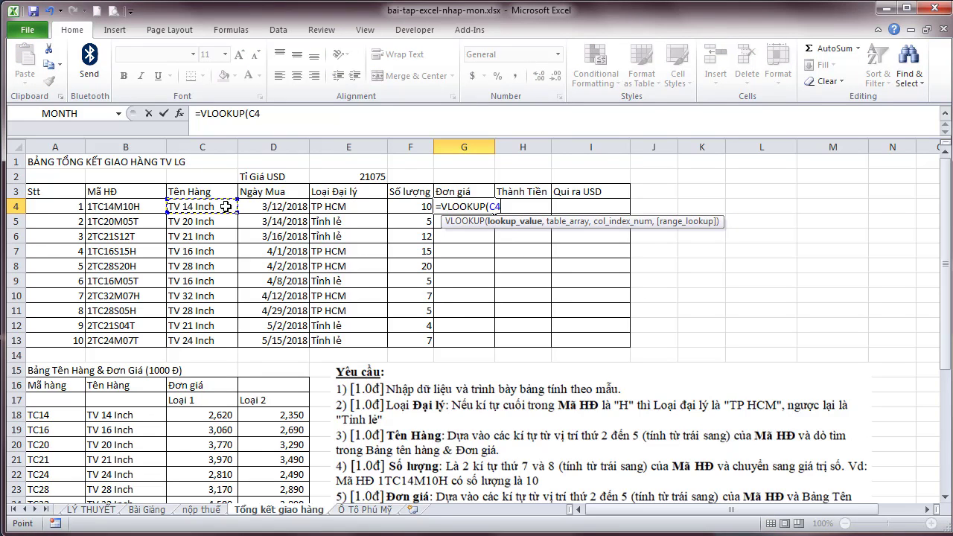
type(",")
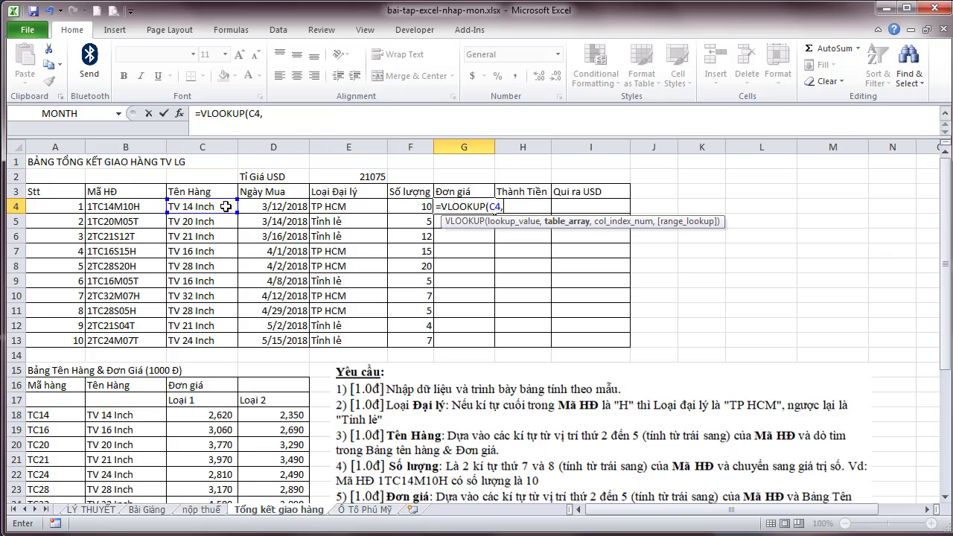
left_click_drag(143, 414, 281, 480)
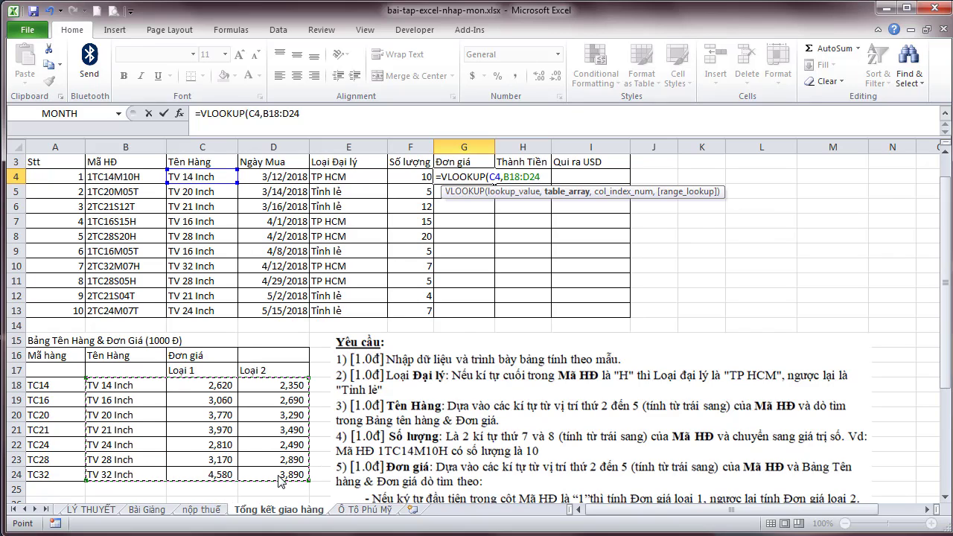
key("F4")
type(",")
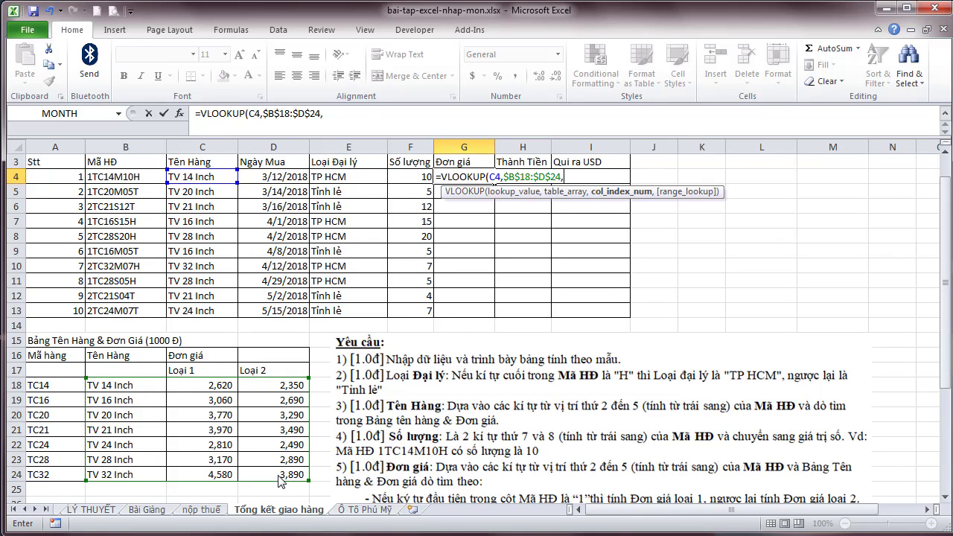
- Complete the VLOOKUP in G4 with column index 2 and FALSE for exact match, and fill it down to G13
type("2,")
key("Down")
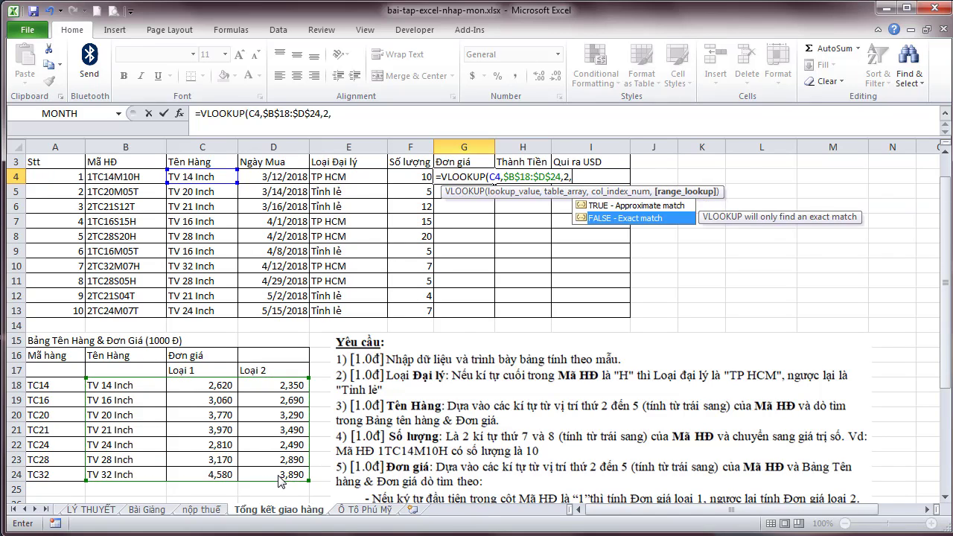
double_click(668, 220)
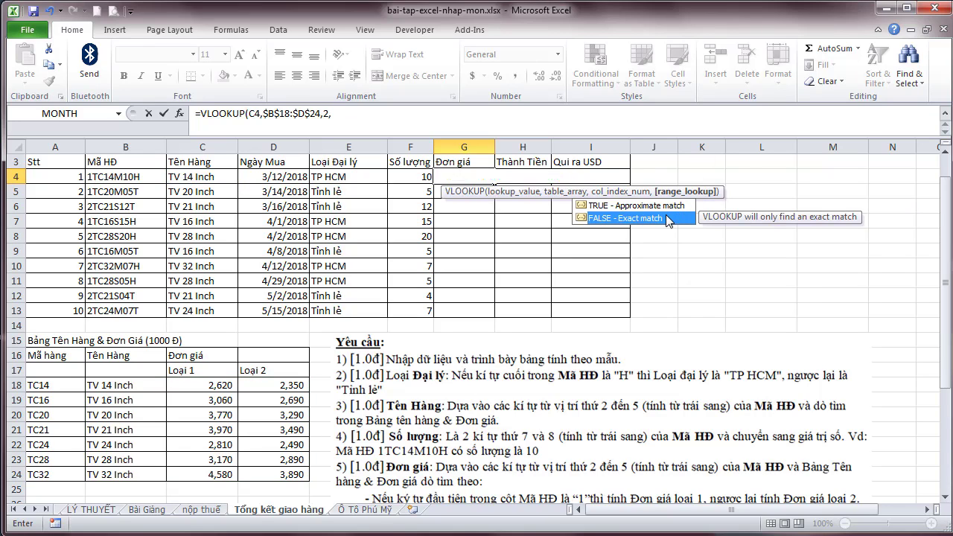
key("Return")
key("Up")
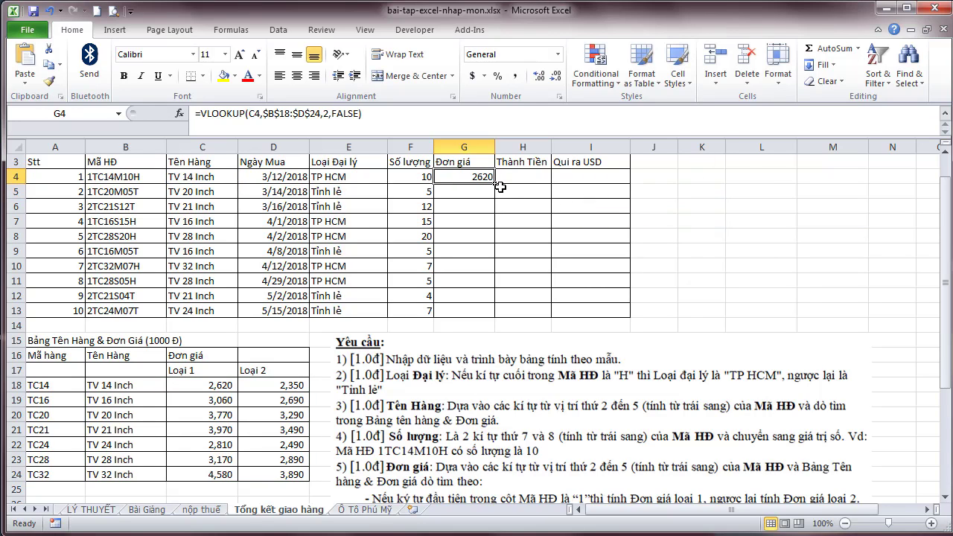
double_click(495, 184)
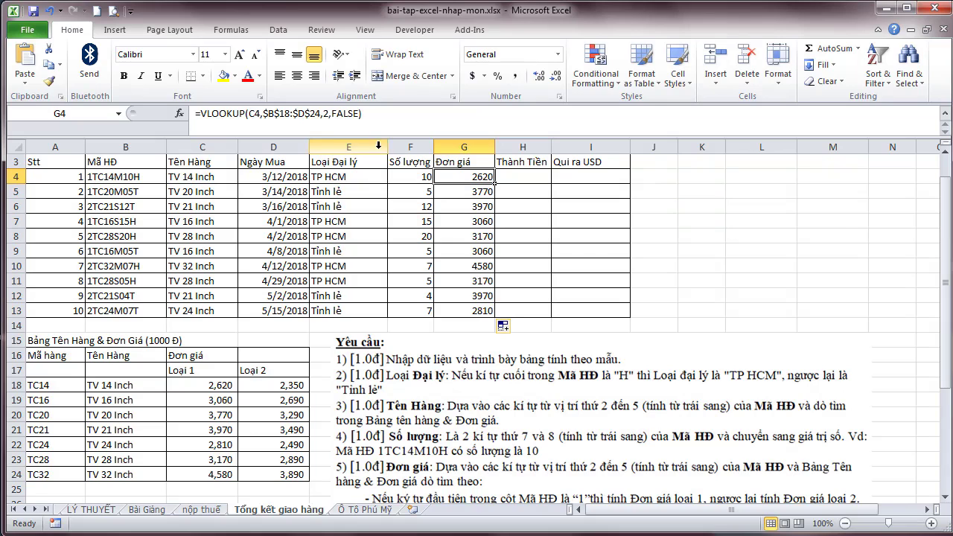
- Insert an IF around the column index of the G4 formula, with the logical test LEFT(B4,1)=1
left_click(325, 117)
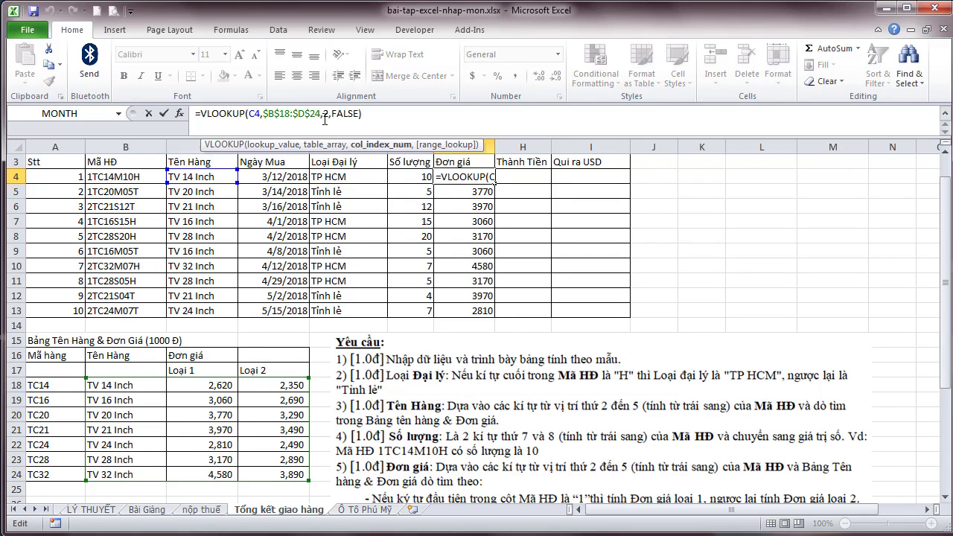
type("i")
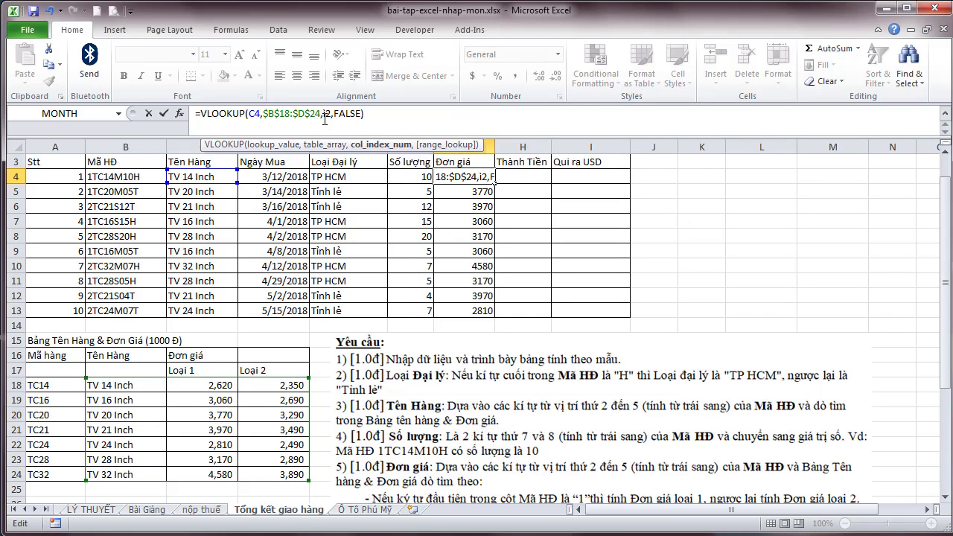
type("f")
key("Tab")
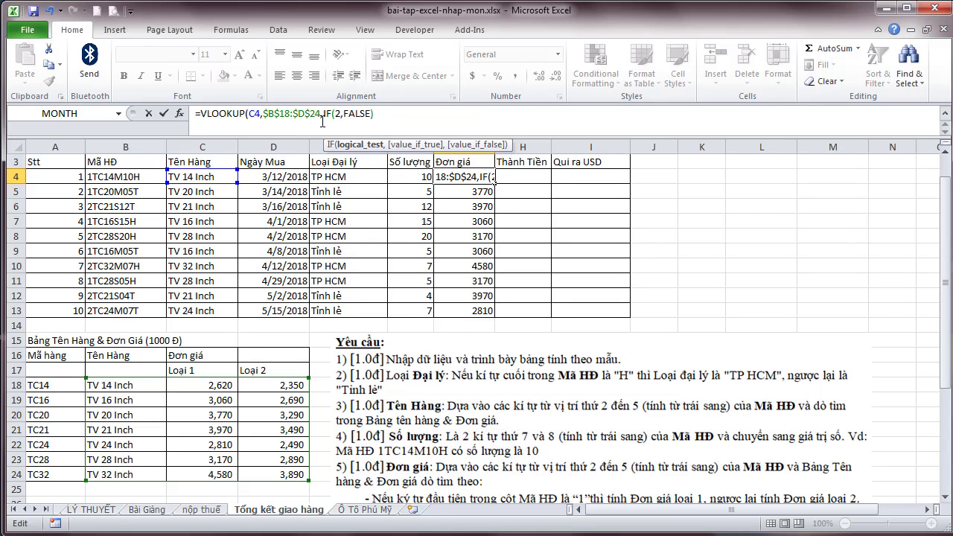
type("left")
key("Tab")
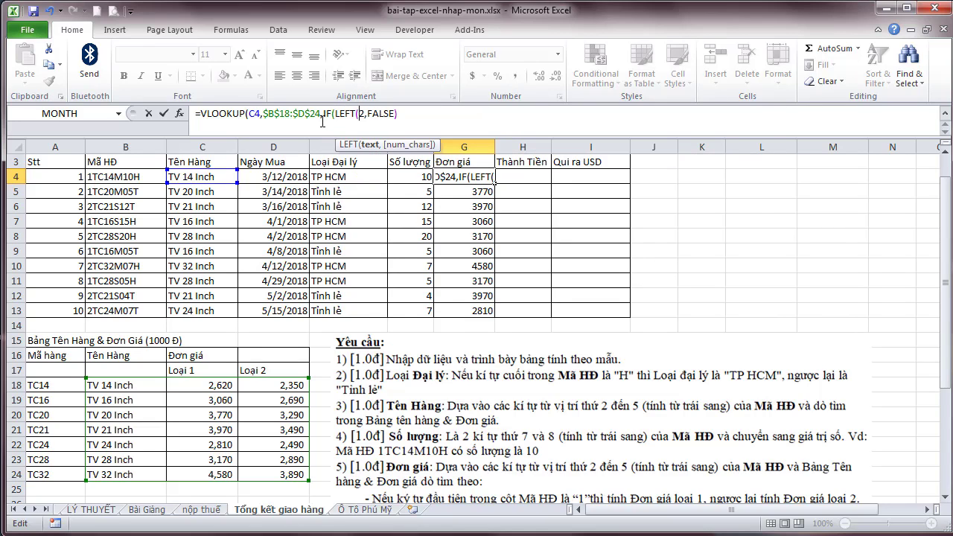
left_click(134, 178)
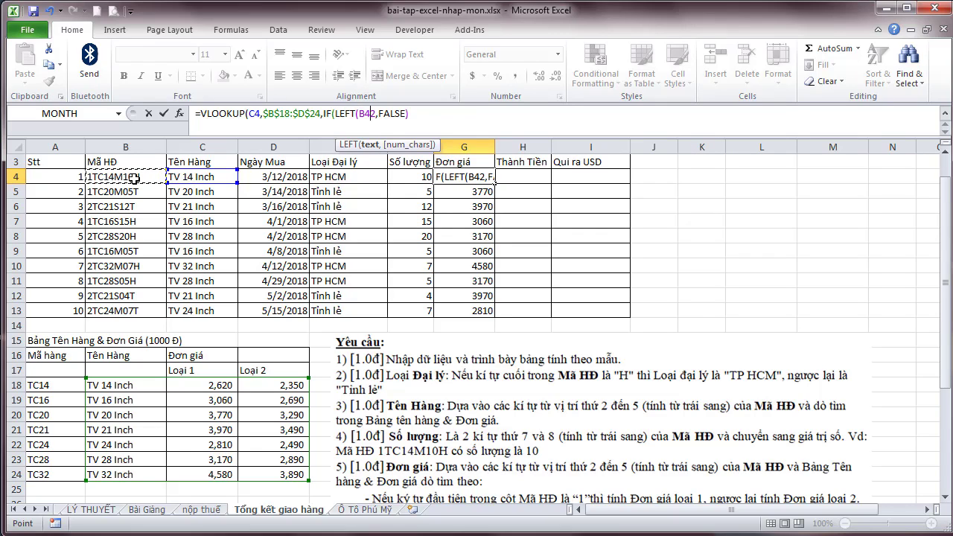
type(",1")
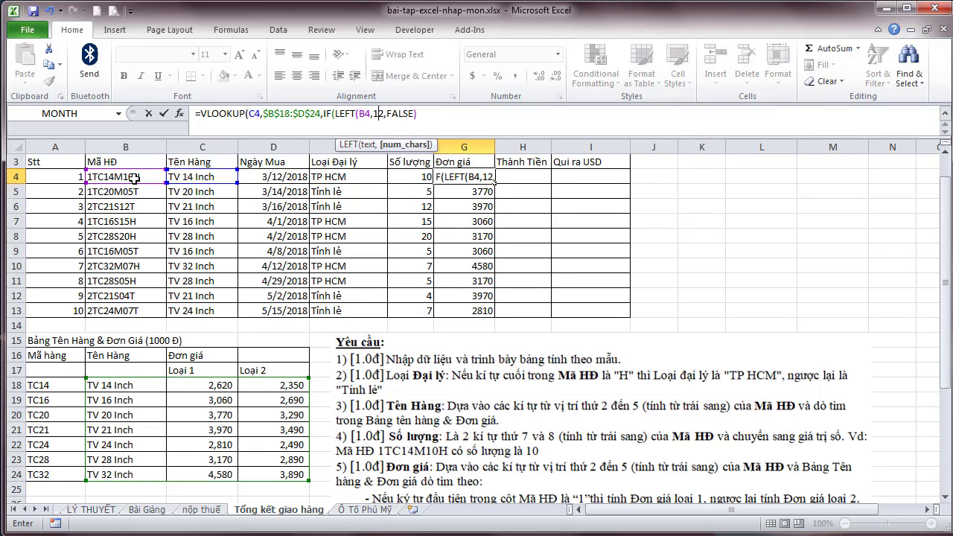
type(")=1")
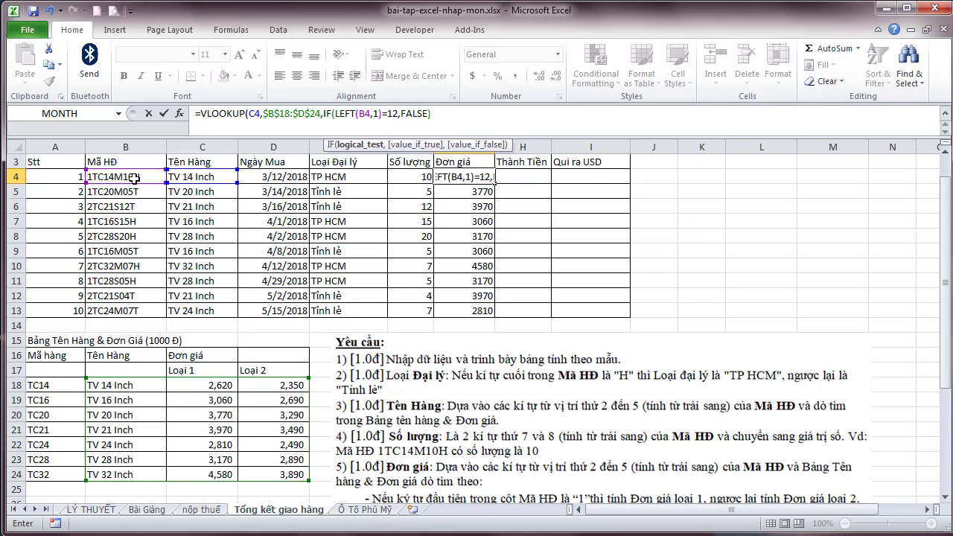
- Finish the IF in G4 with 2 as the true value and 3 as the false value, and commit the formula
type(",")
key("Right")
key("Right")
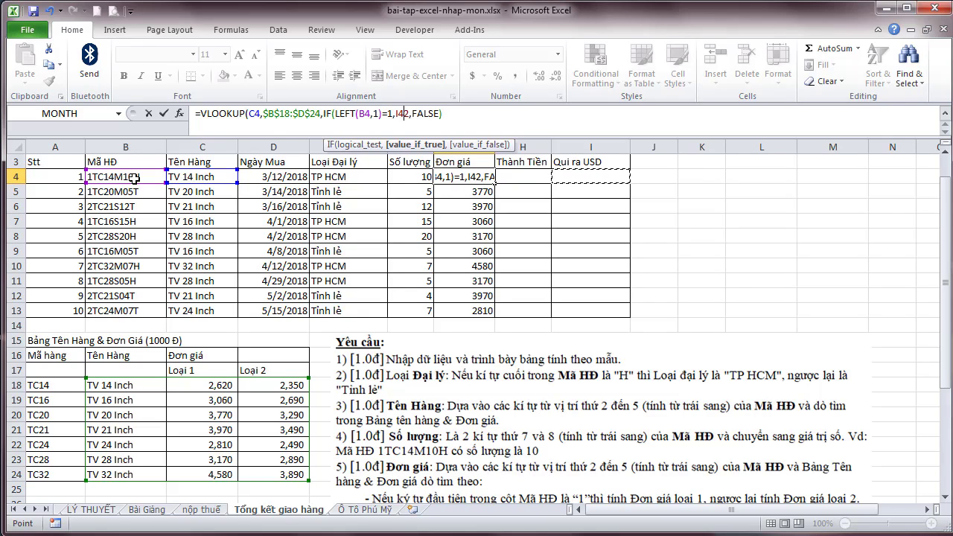
key("BackSpace")
key("BackSpace")
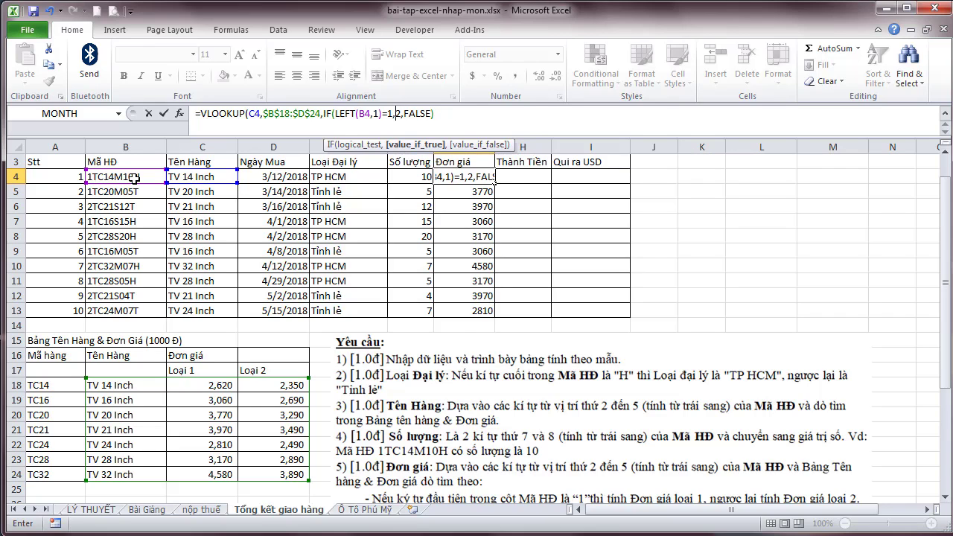
key("Right")
key("BackSpace")
key("BackSpace")
left_click(400, 112)
type(",3")
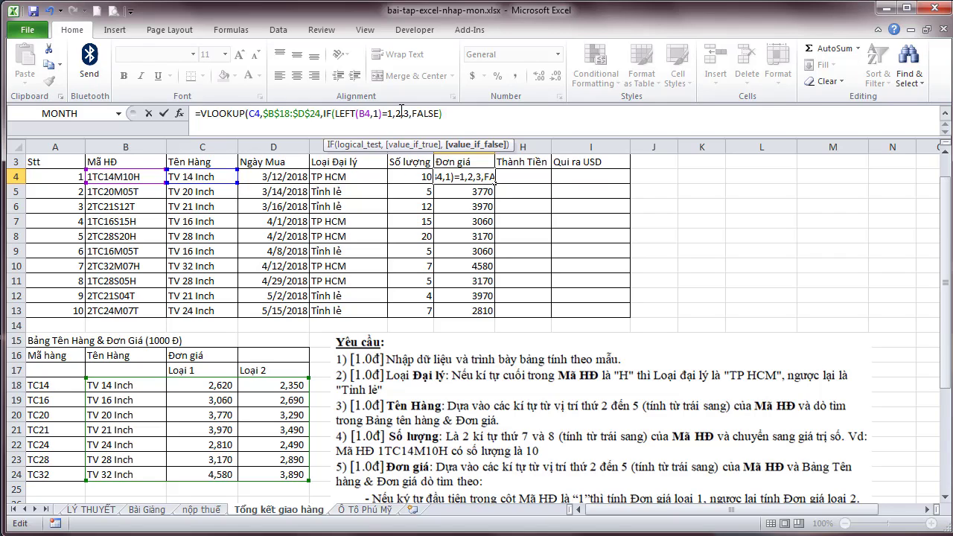
type(")")
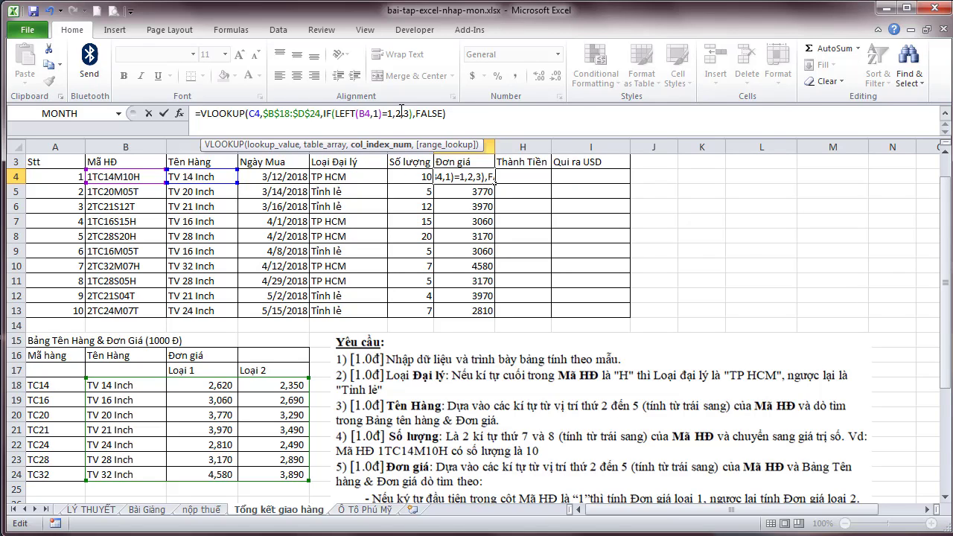
key("Return")
key("Up")
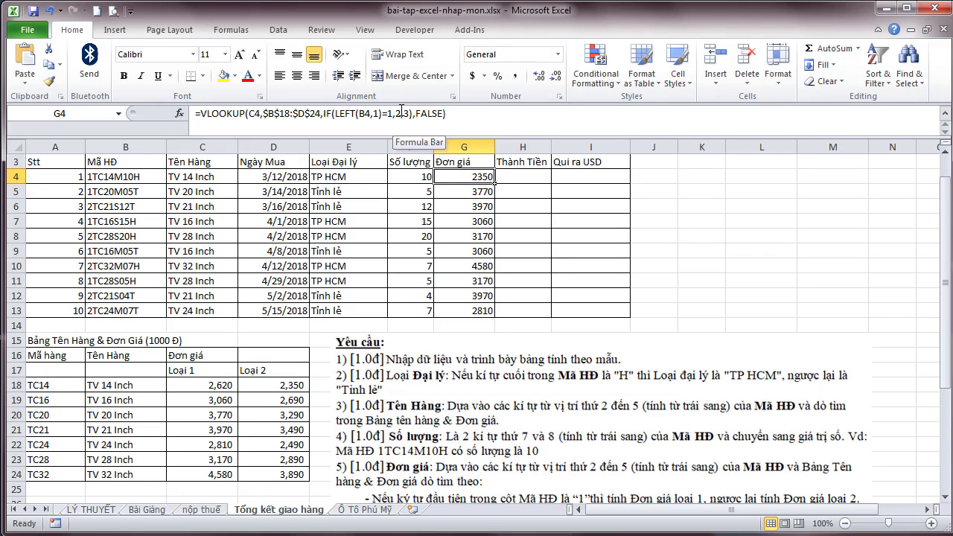
- Fill the Đơn giá formula from G4 down to G13 and format the prices with a thousands separator and no decimals
double_click(493, 183)
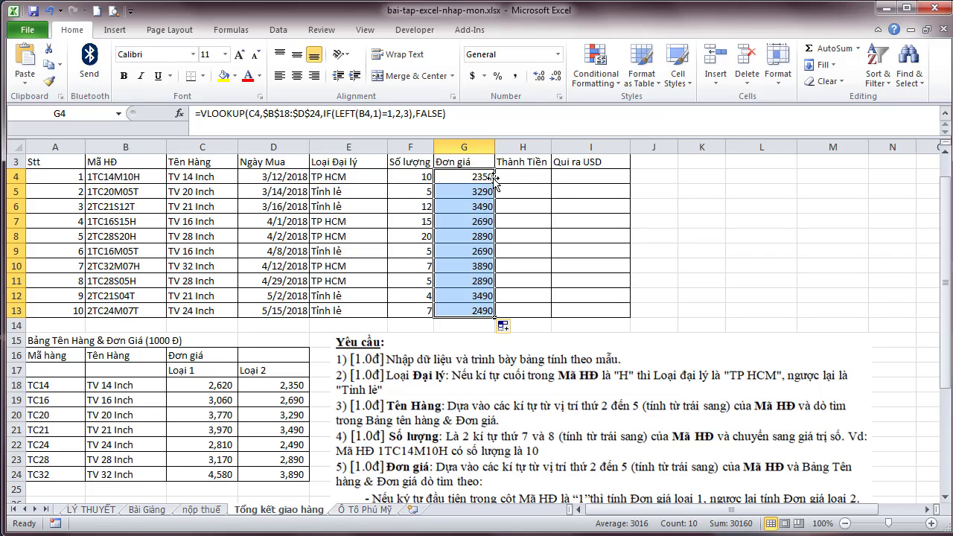
left_click(515, 76)
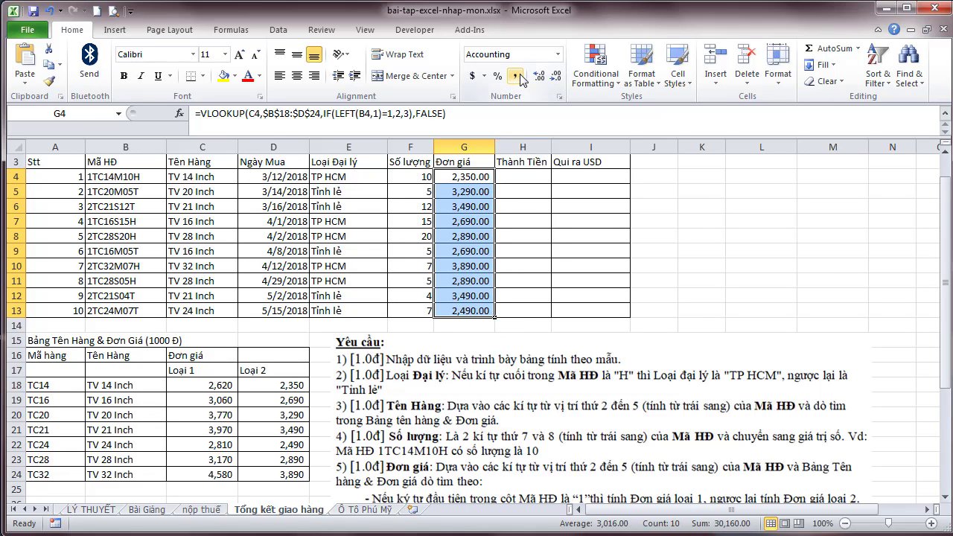
left_click(555, 77)
left_click(555, 77)
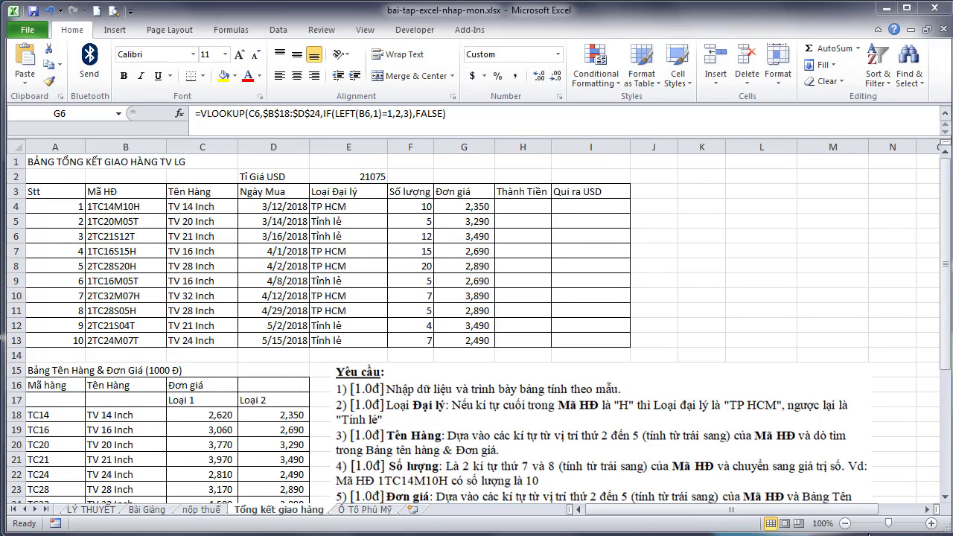
- Enter =G4*F4 in H4 under Thành Tiền and fill the formula down to H13
left_click(528, 206)
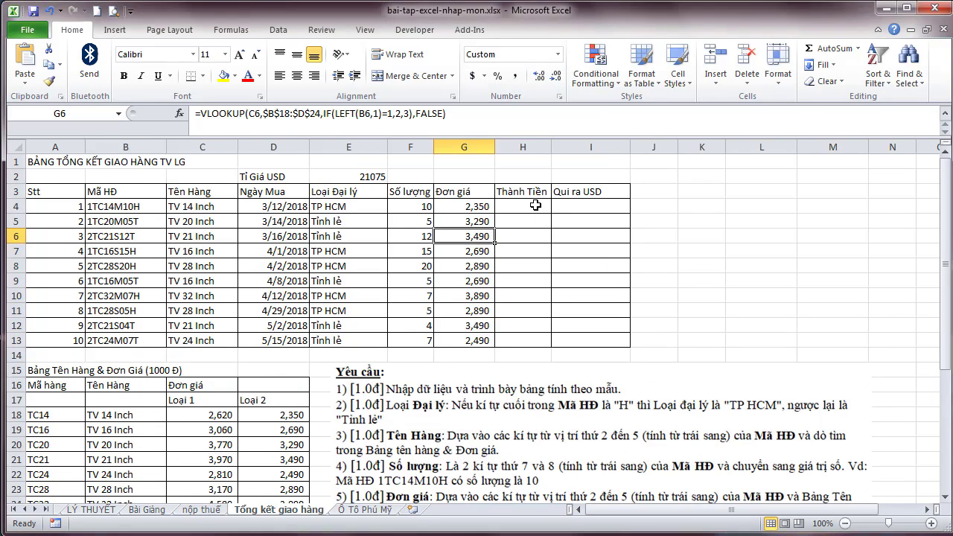
type("=")
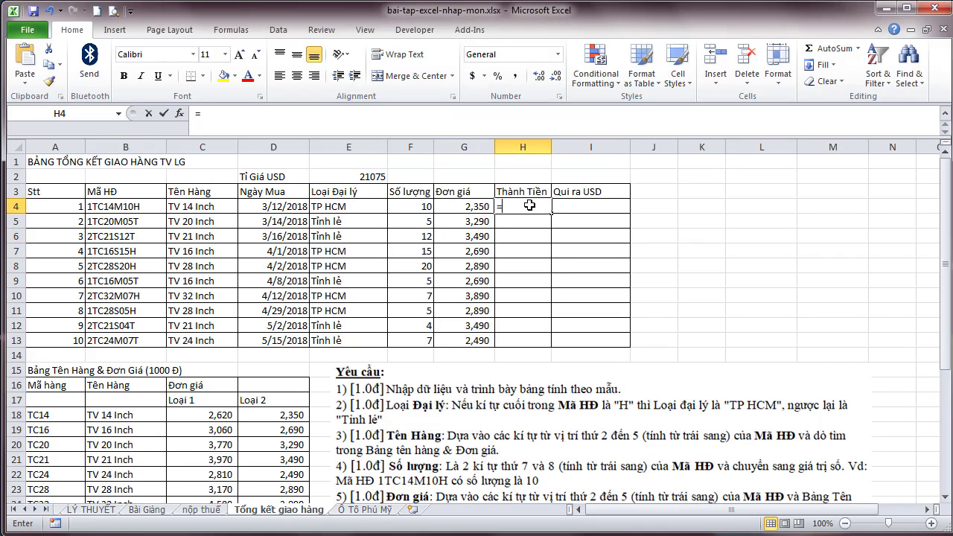
left_click(487, 208)
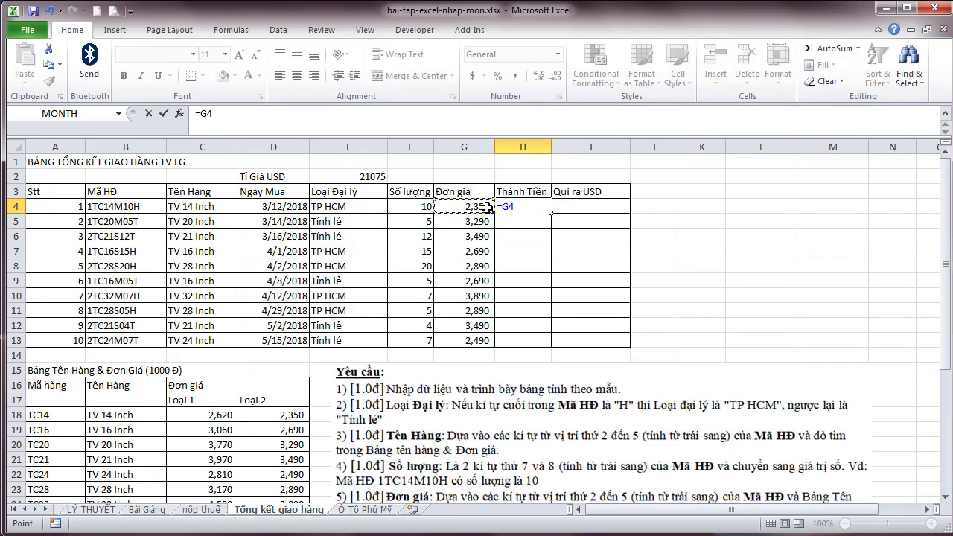
type("*")
left_click(424, 208)
key("Return")
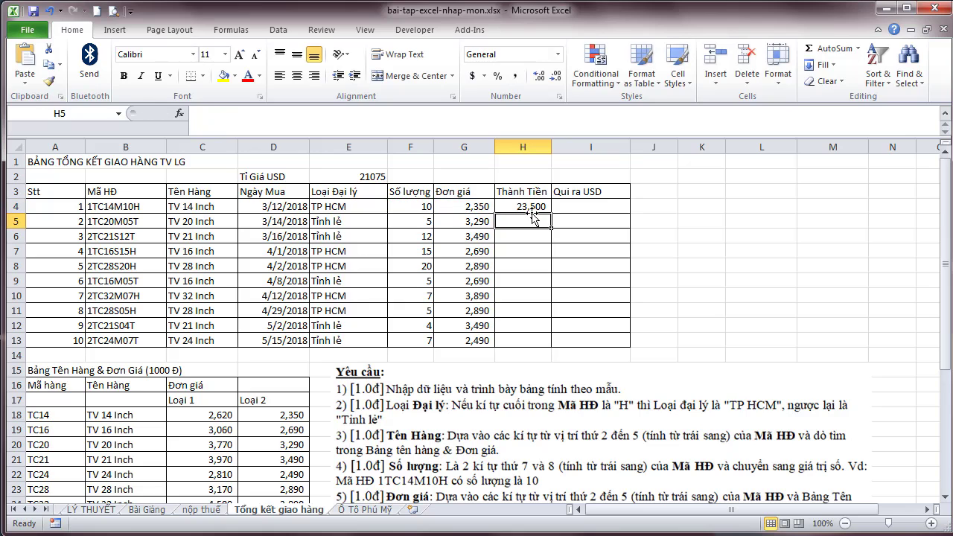
left_click(535, 209)
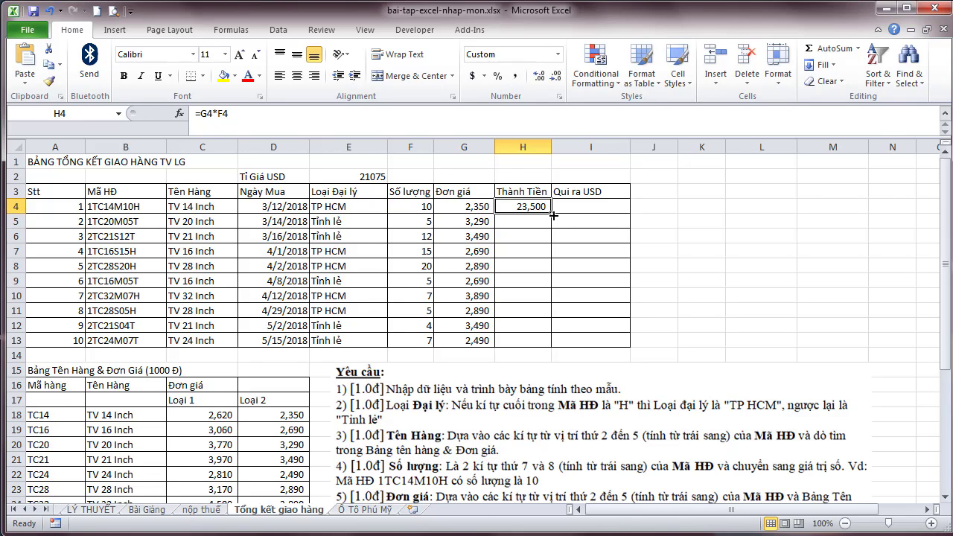
double_click(552, 214)
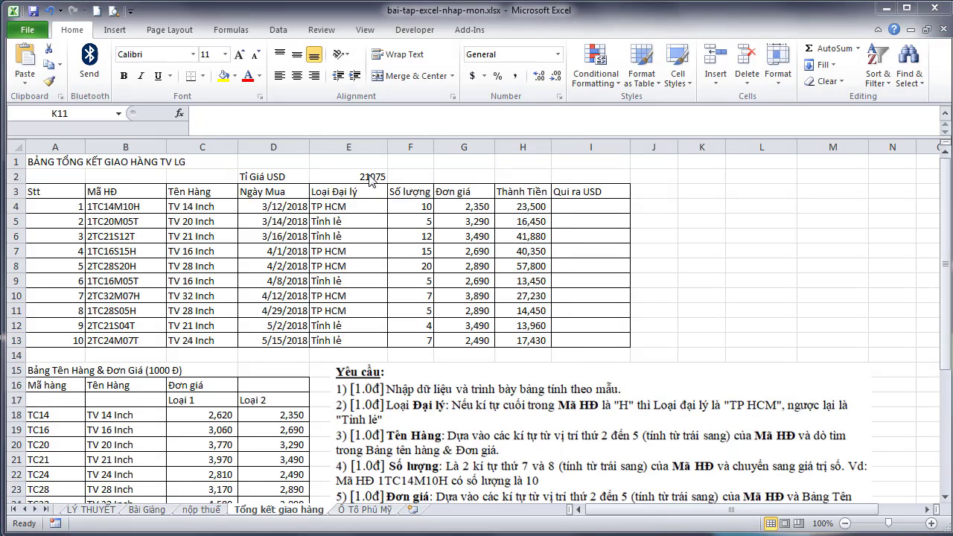
- Format the Tỉ Giá USD rate in E2 with a thousands separator and no decimals
left_click(369, 175)
left_click(368, 176)
left_click(514, 75)
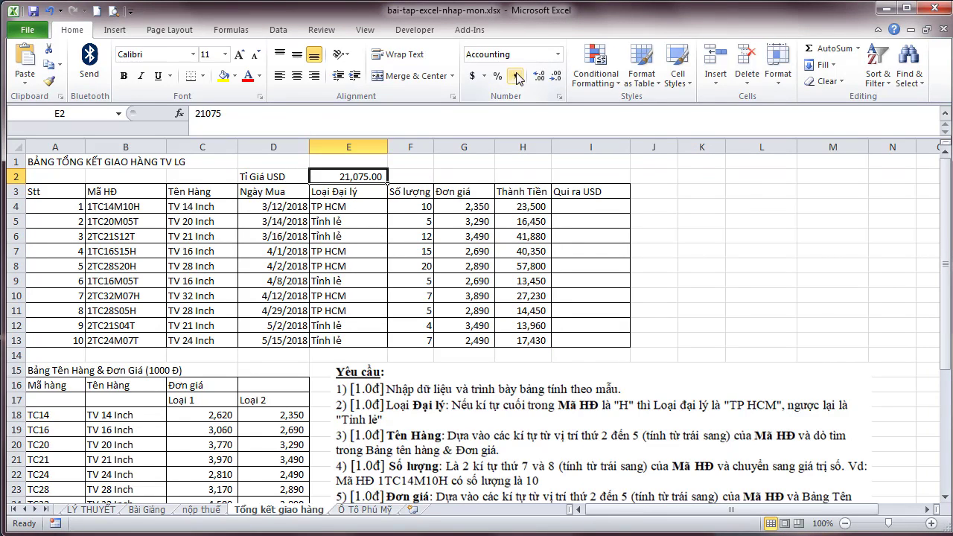
left_click(556, 78)
left_click(556, 77)
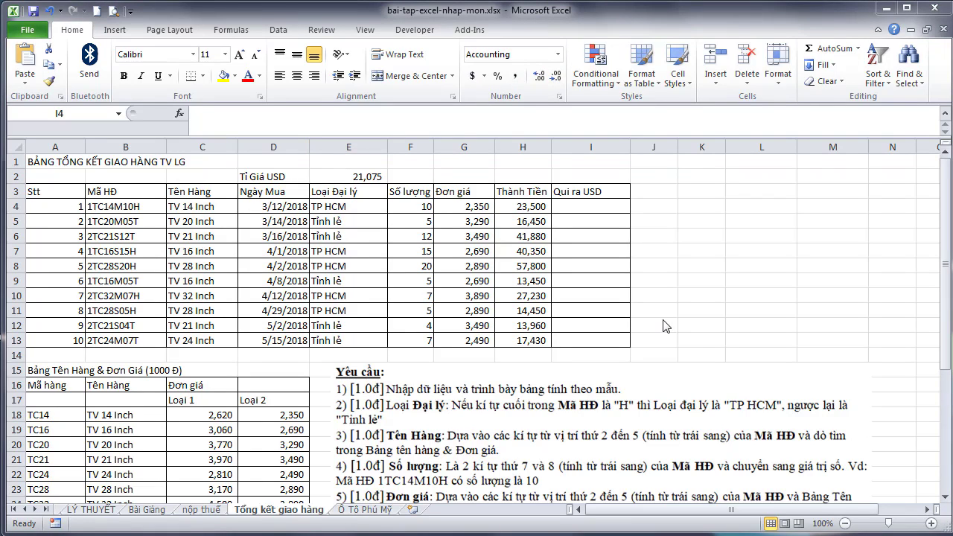
- Enter =H4*1000/E2 in I4 under Qui ra USD and fill the formula down to I13
left_click(582, 218)
left_click(585, 209)
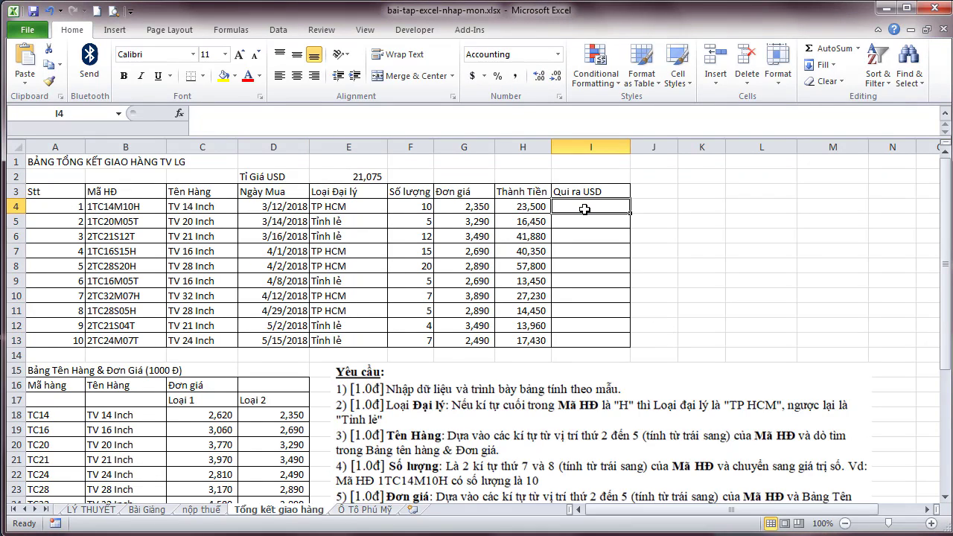
type("=")
left_click(528, 212)
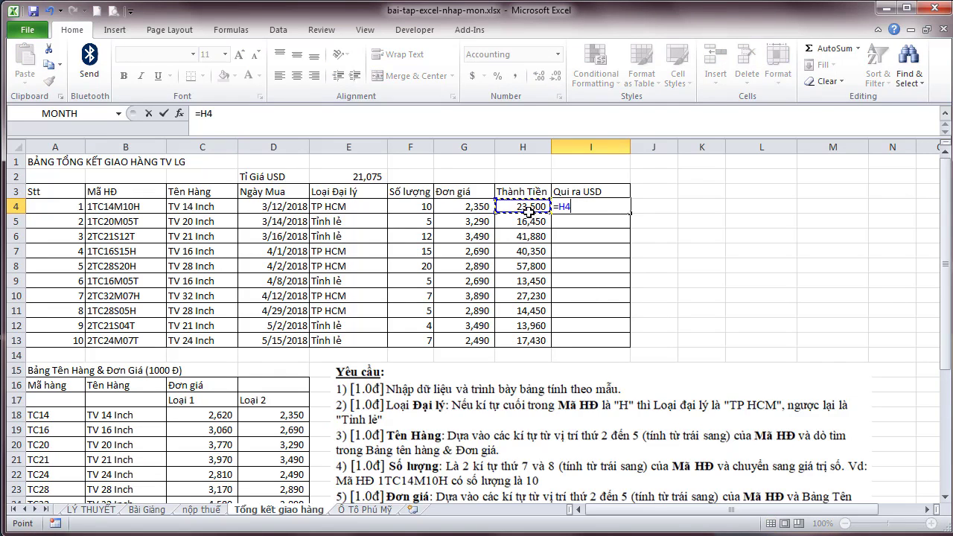
type("*100")
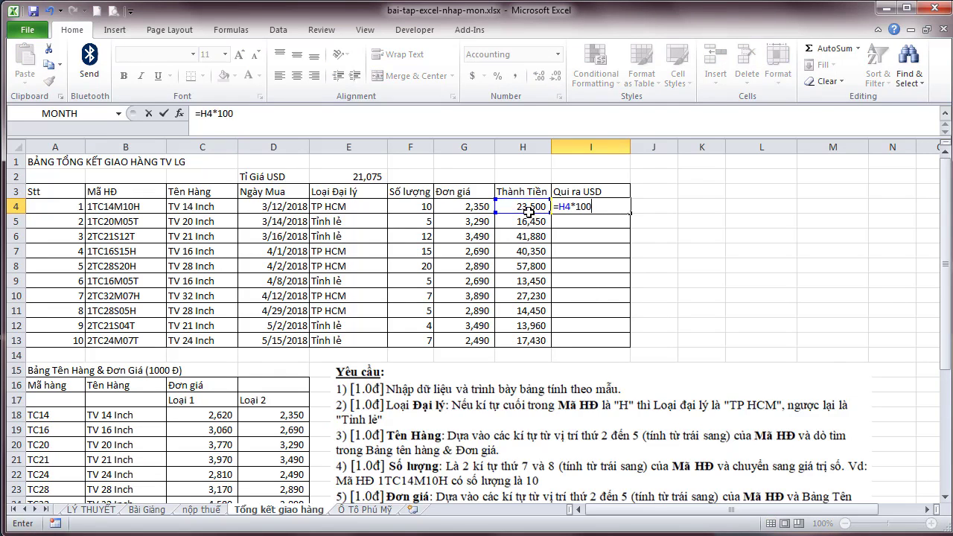
type("0/")
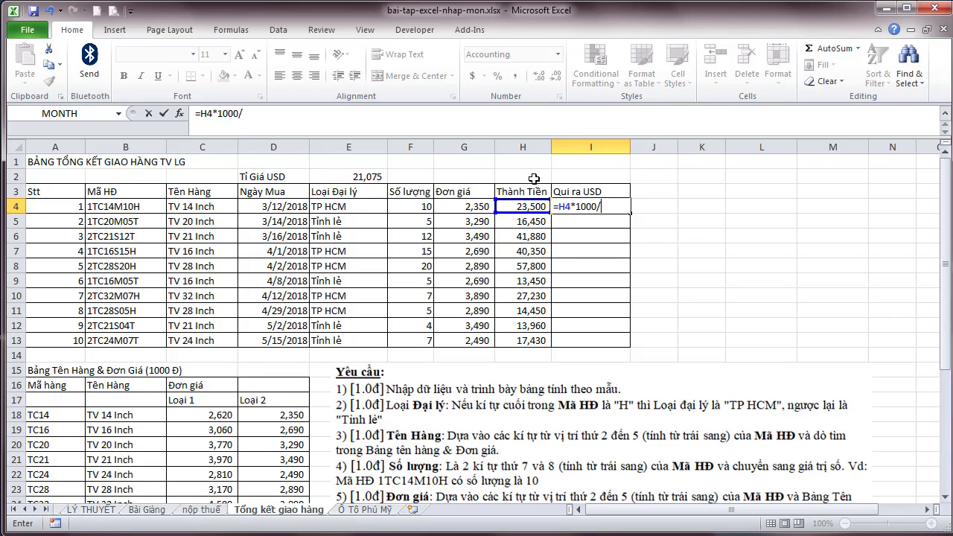
left_click(377, 175)
key("Return")
left_click(618, 208)
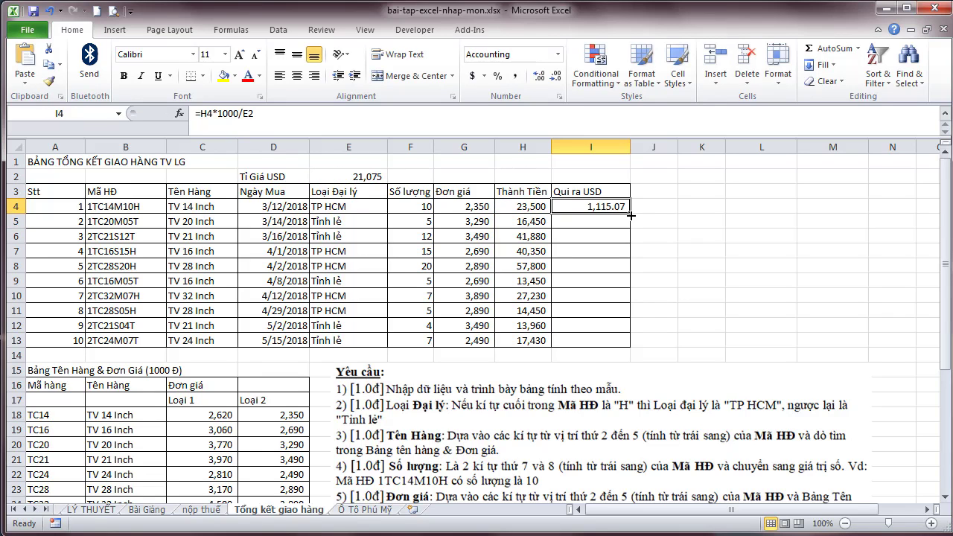
double_click(630, 215)
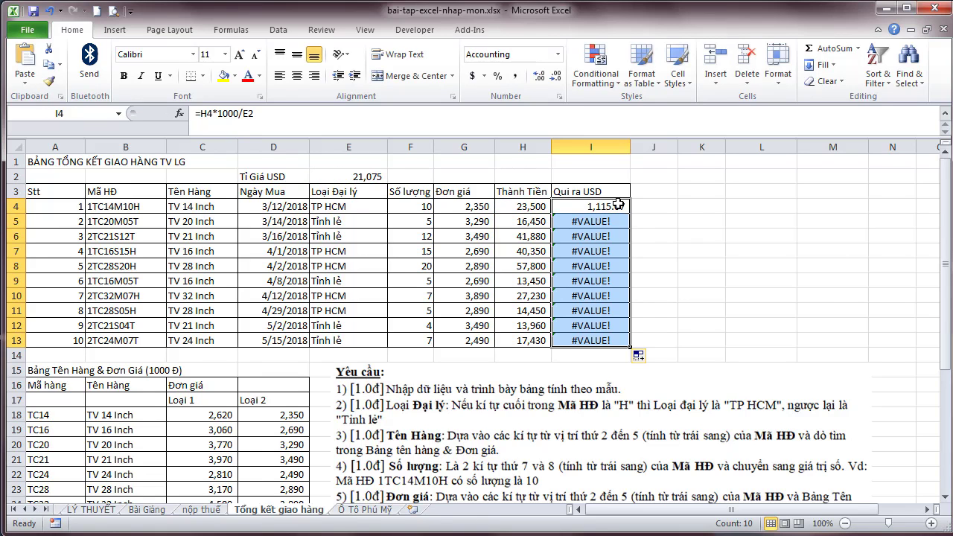
- Make the exchange rate reference in the I4 formula absolute as $E$2 and refill the formula down to I13
left_click(617, 203)
left_click(246, 113)
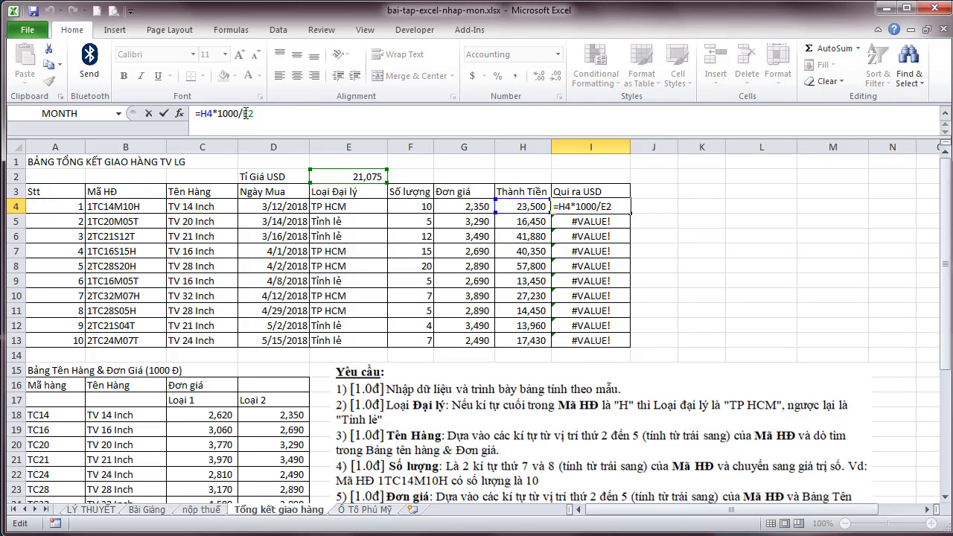
key("F4")
key("Return")
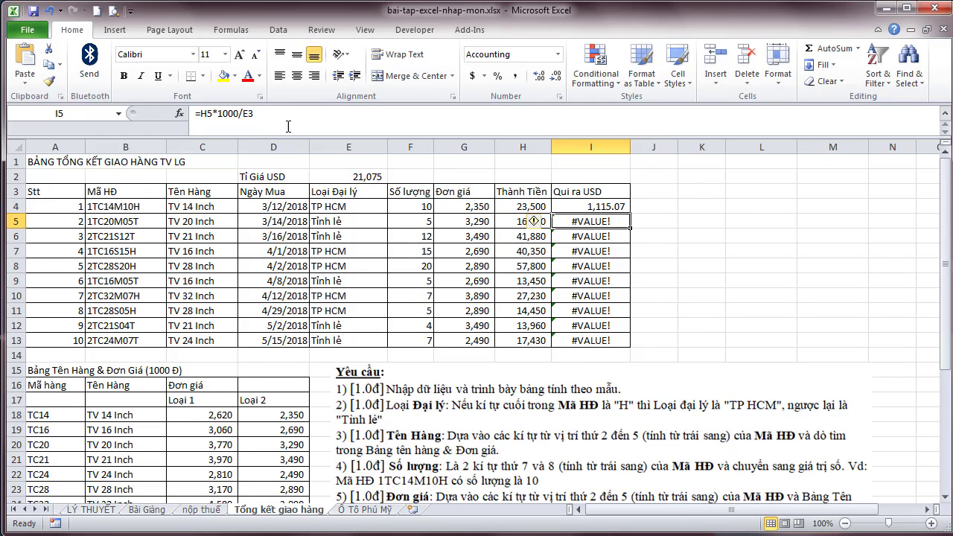
left_click(616, 209)
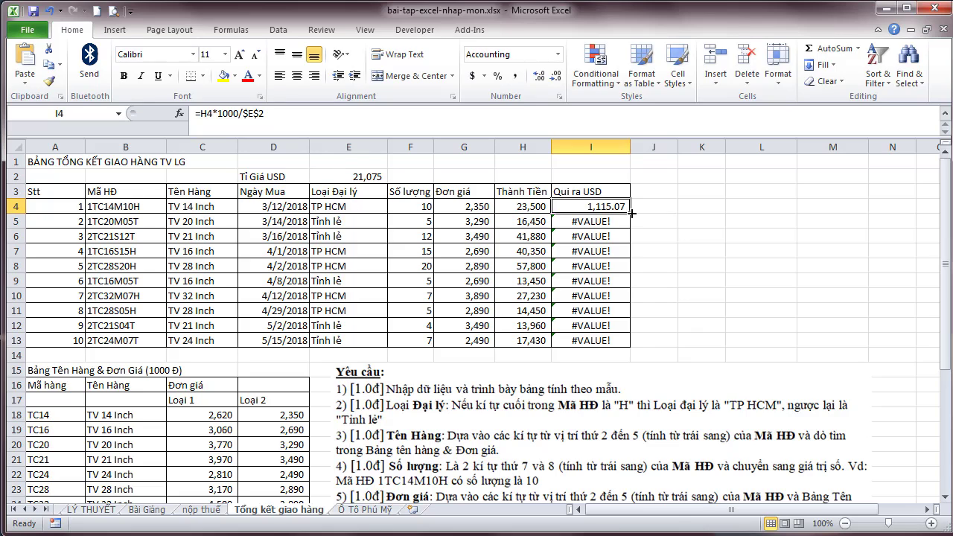
double_click(631, 214)
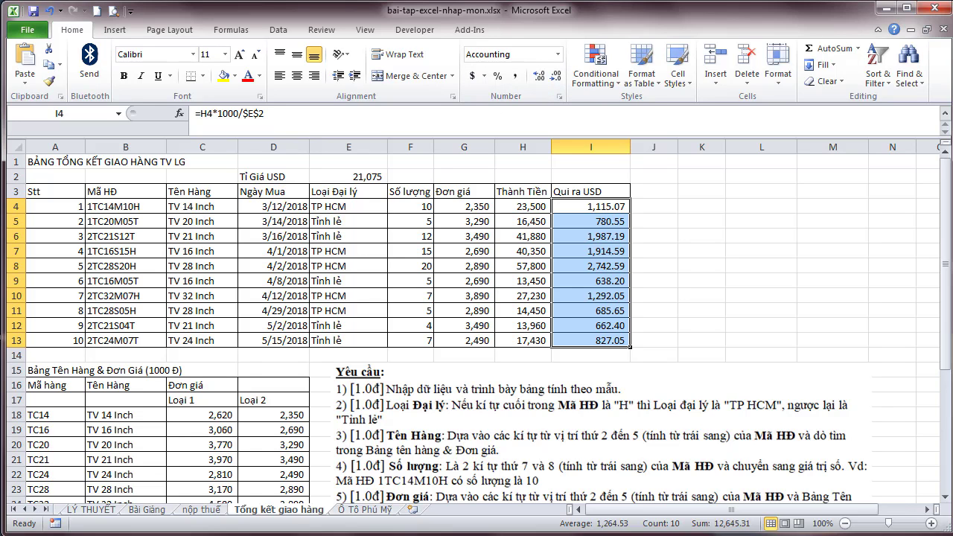
- Check the remaining requirements below the table and turn on filtering for the summary table A3:I13
left_click(804, 323)
scroll(804, 321, "down", 3)
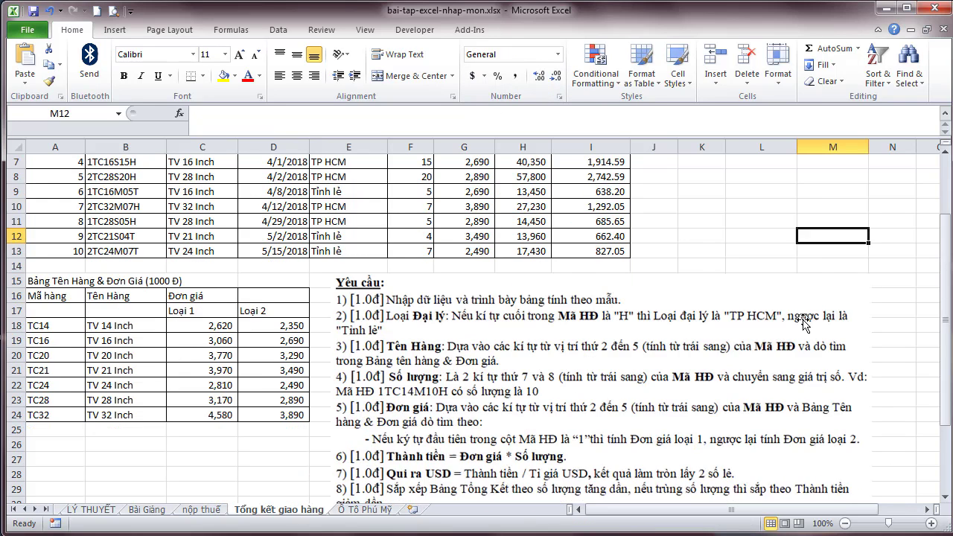
scroll(803, 323, "down", 1)
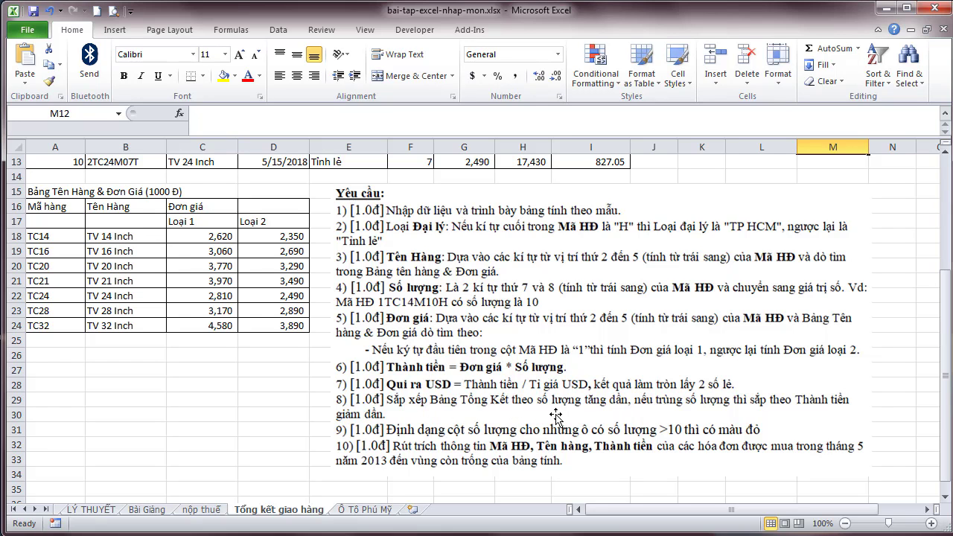
scroll(556, 416, "up", 2)
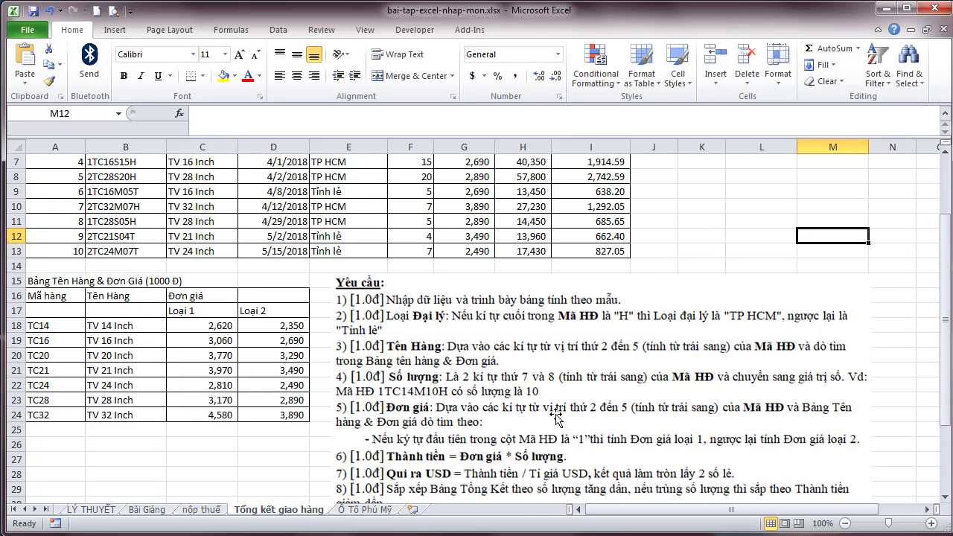
scroll(556, 415, "up", 2)
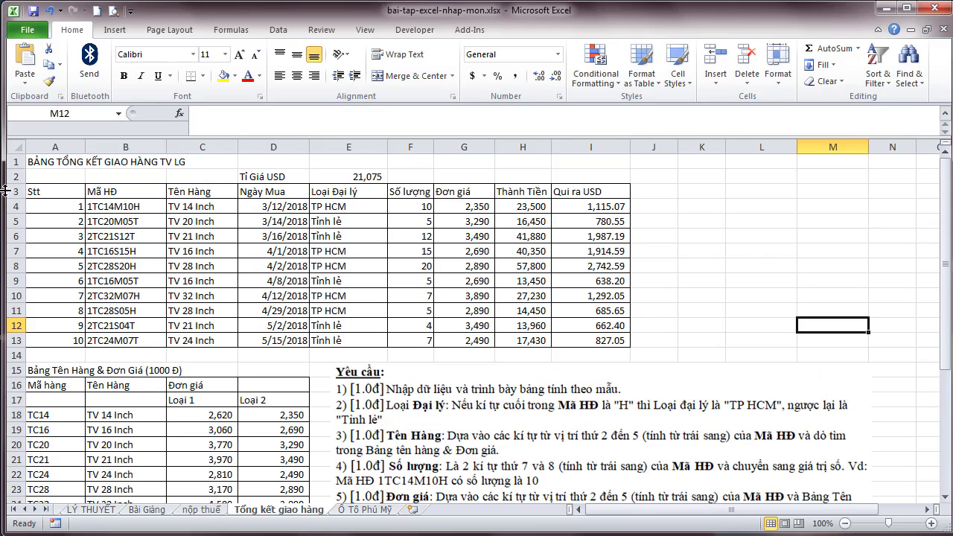
left_click_drag(60, 190, 595, 335)
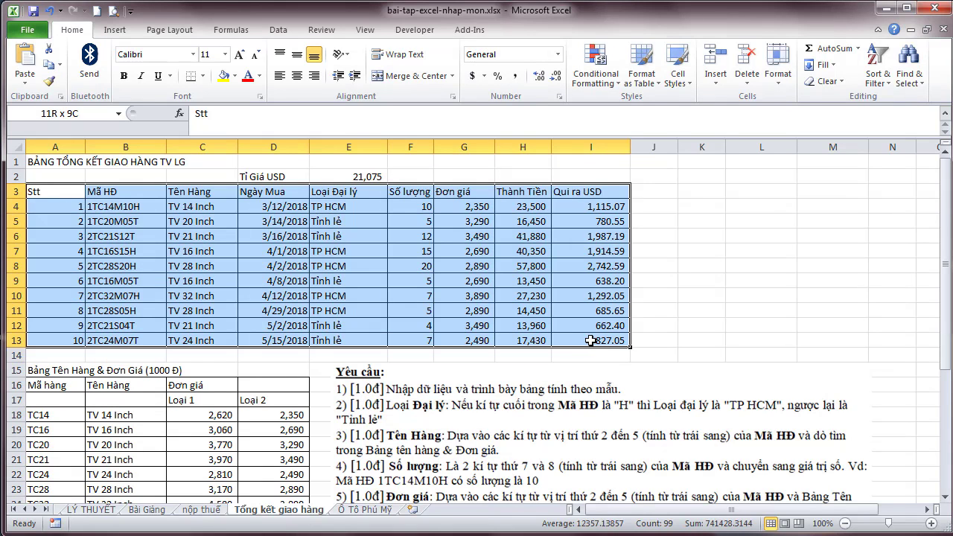
left_click(877, 73)
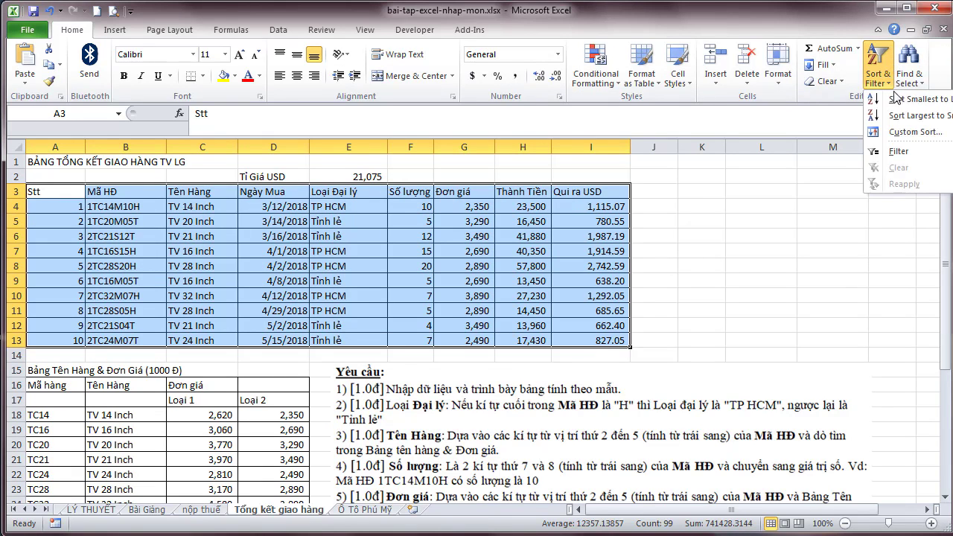
left_click(897, 152)
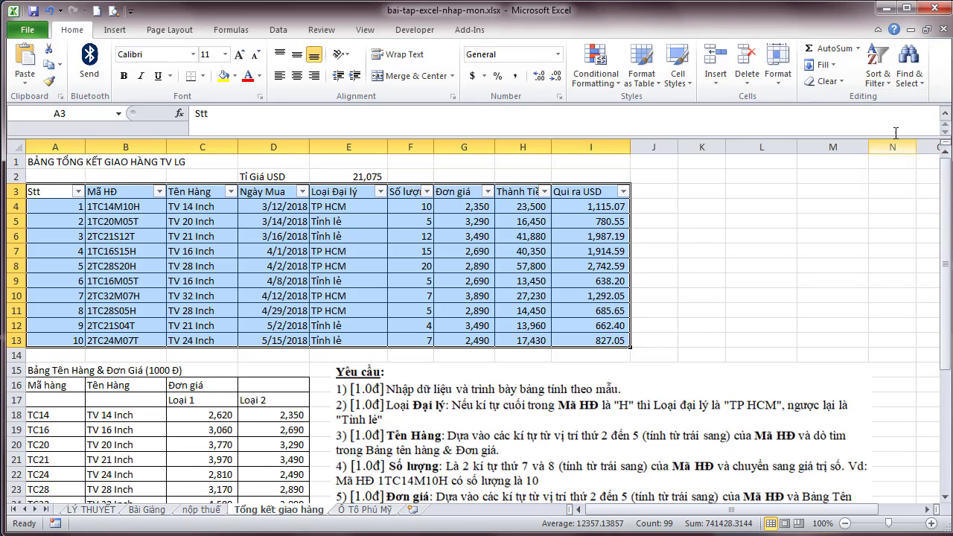
left_click(697, 271)
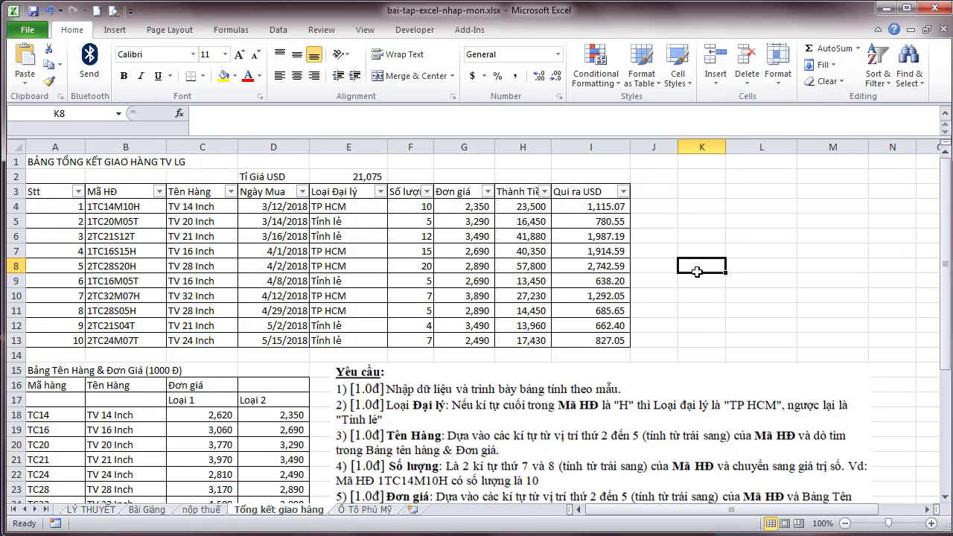
- Sort the summary table by Số lượng from smallest to largest
scroll(697, 272, "down", 4)
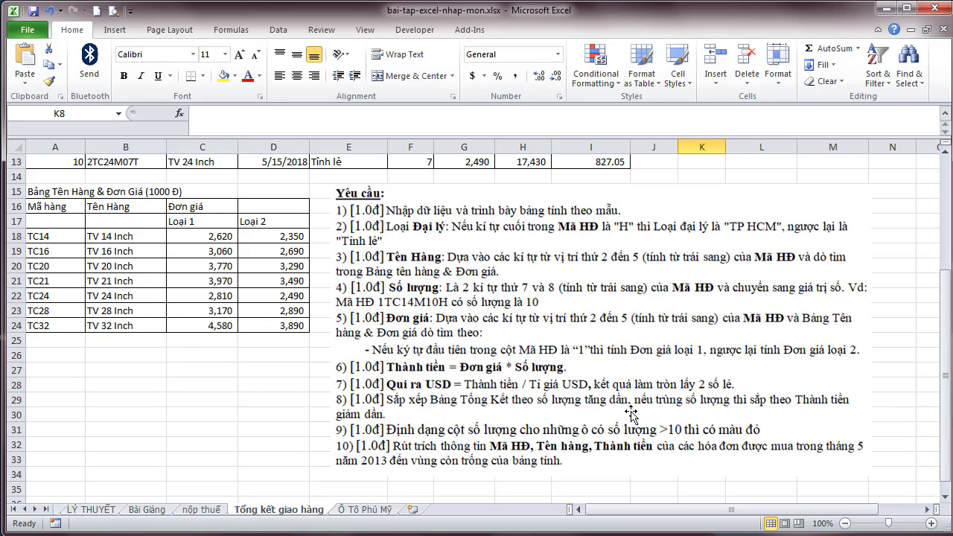
scroll(638, 413, "up", 4)
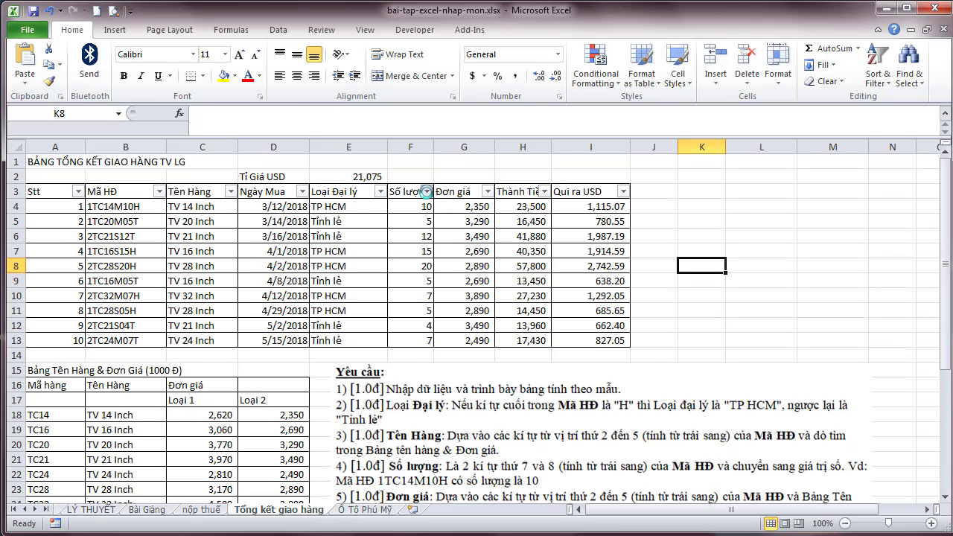
left_click(426, 192)
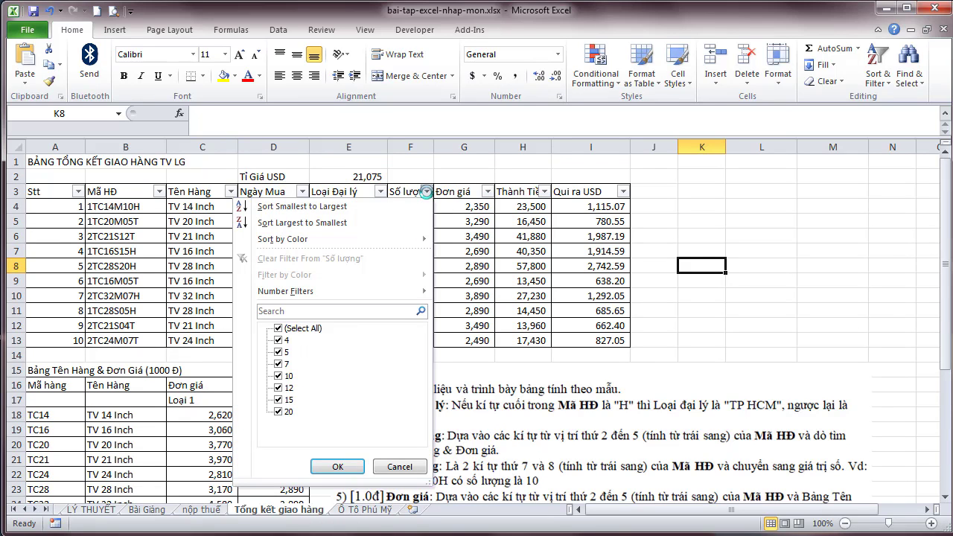
left_click(422, 210)
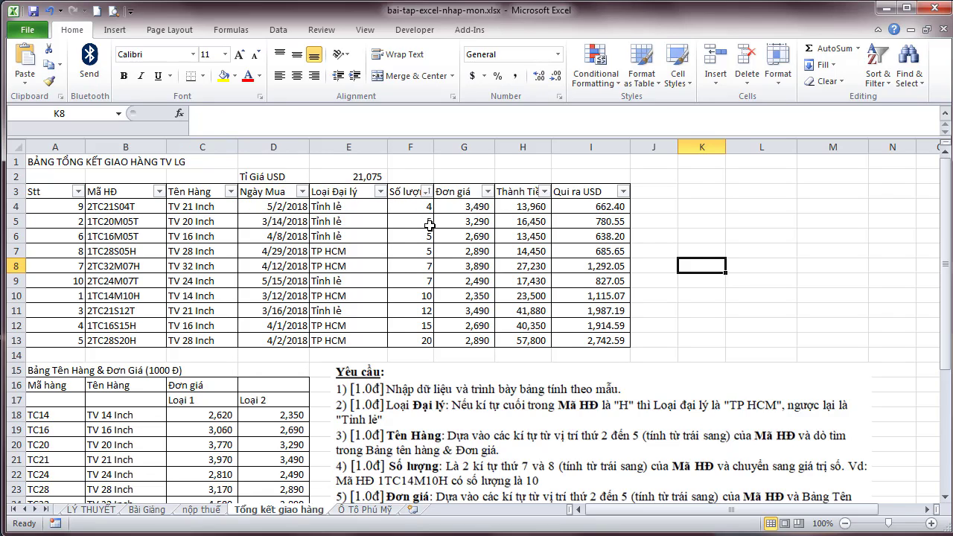
- Sort the summary table by Thành Tiền from largest to smallest
left_click(672, 411)
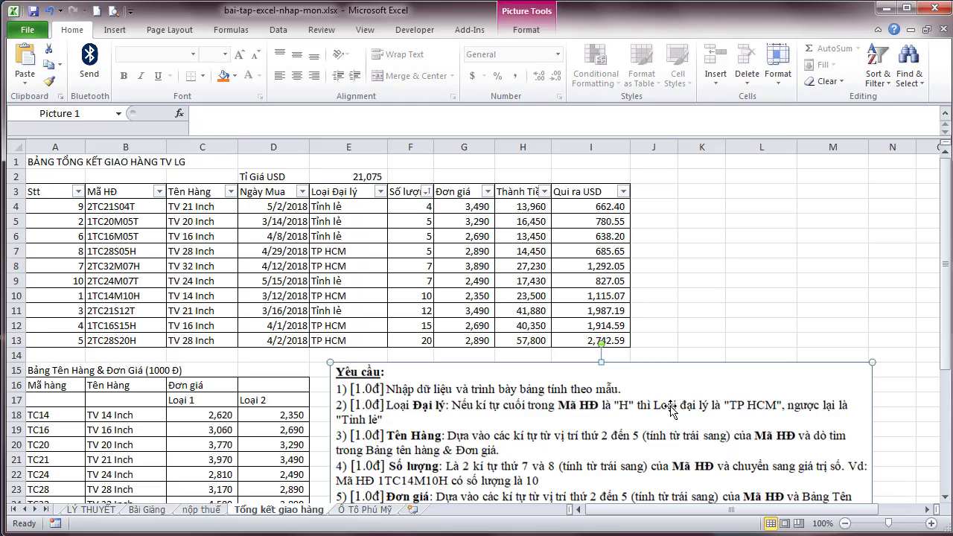
scroll(672, 406, "down", 5)
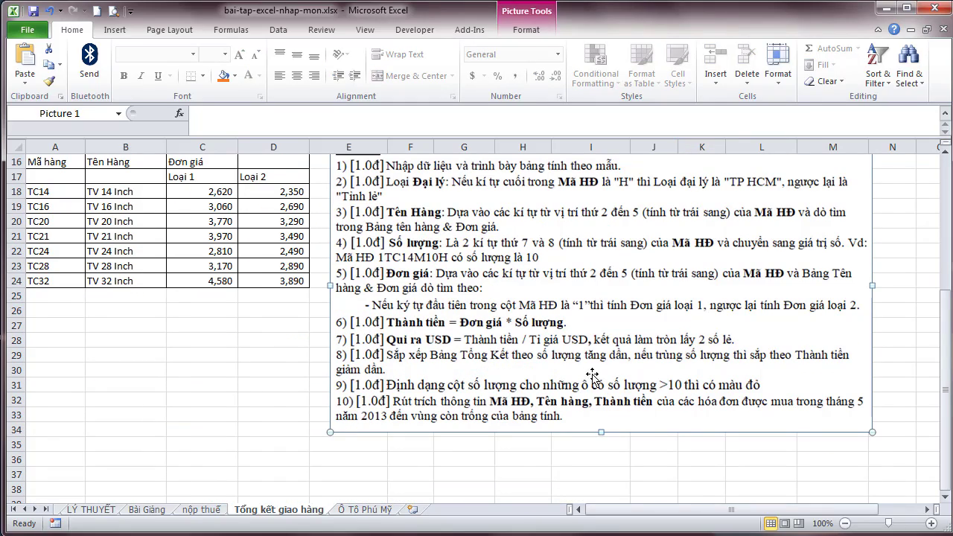
scroll(614, 367, "up", 5)
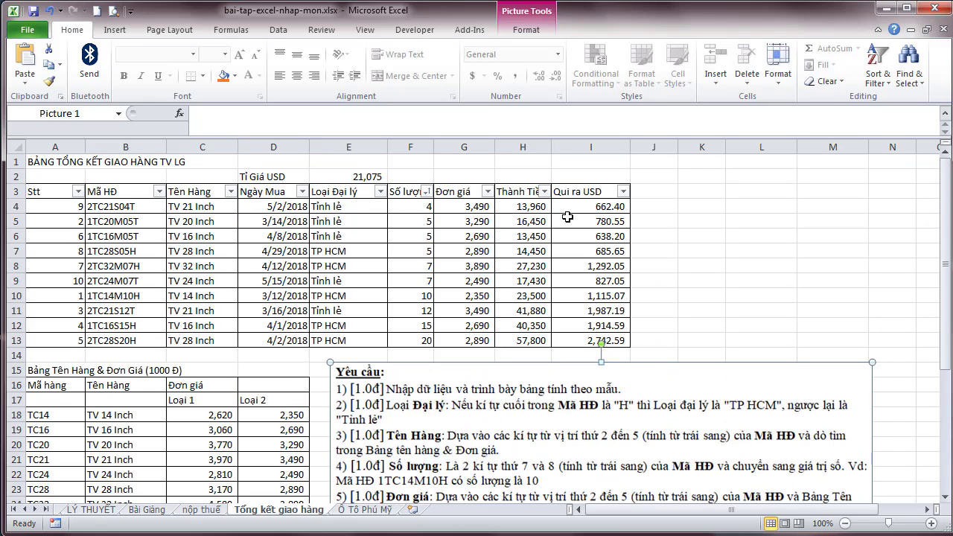
left_click(544, 192)
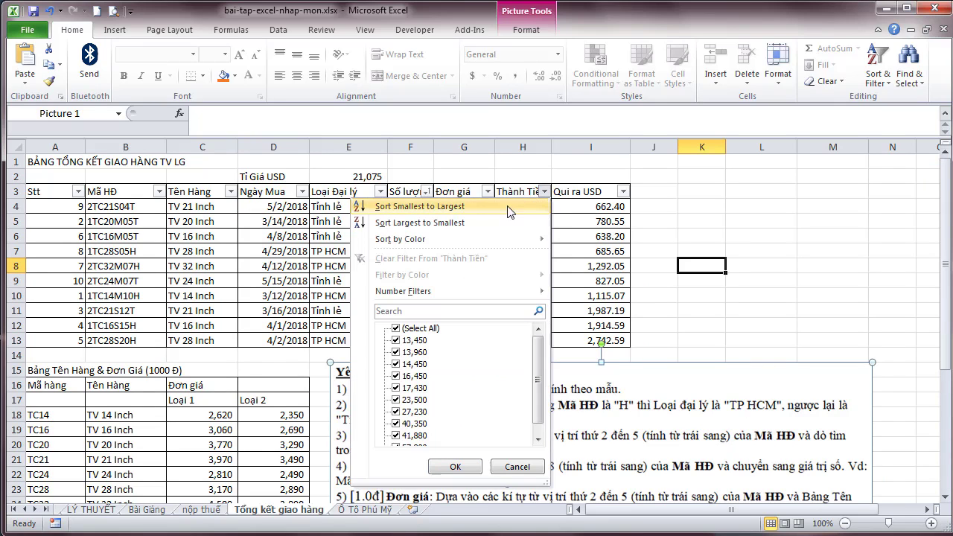
left_click(487, 221)
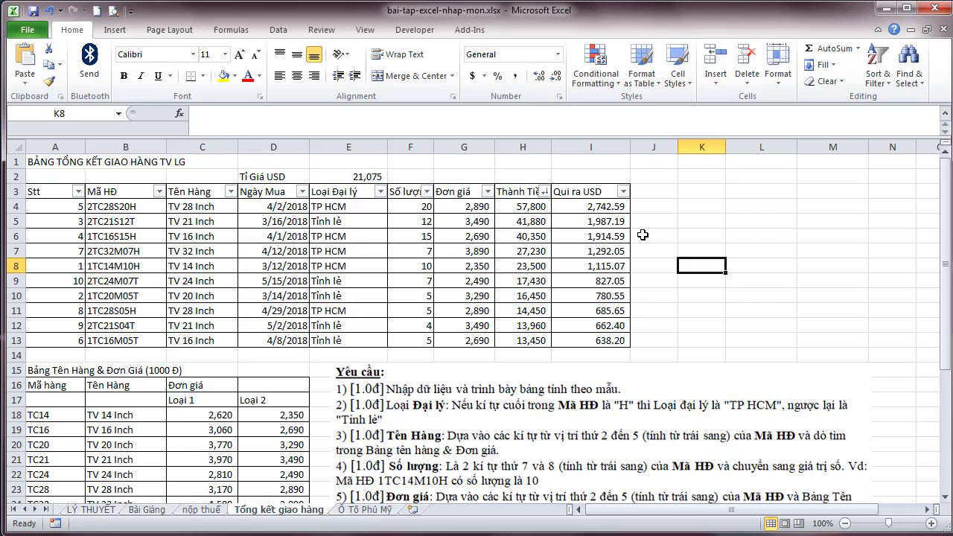
- Sort the table by Số lượng again, from smallest to largest, on top of the Thành Tiền order
left_click(417, 206)
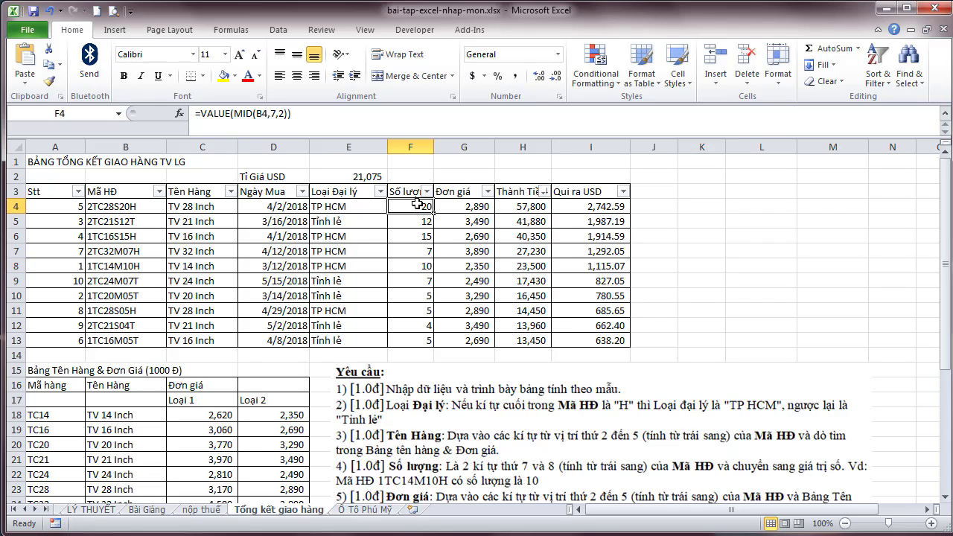
left_click(414, 245)
left_click(426, 191)
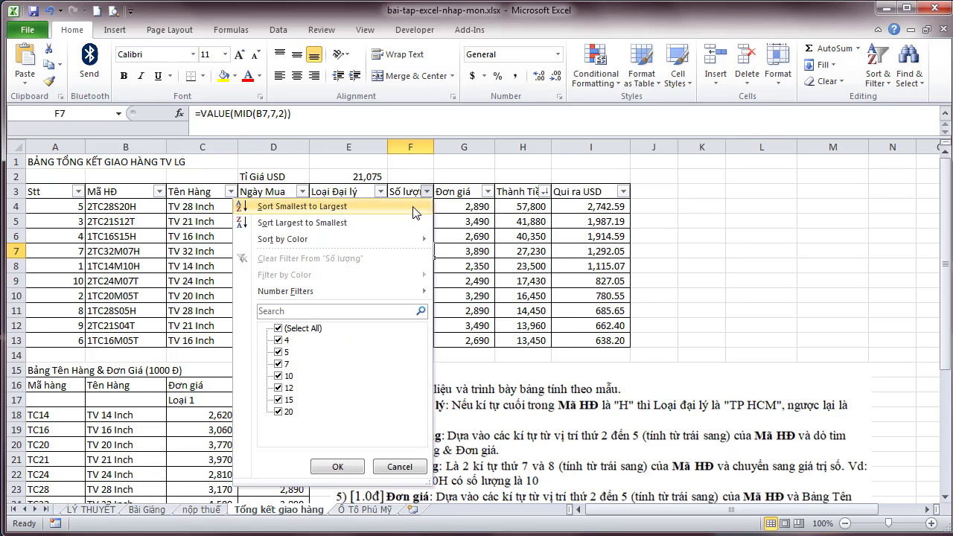
left_click(413, 208)
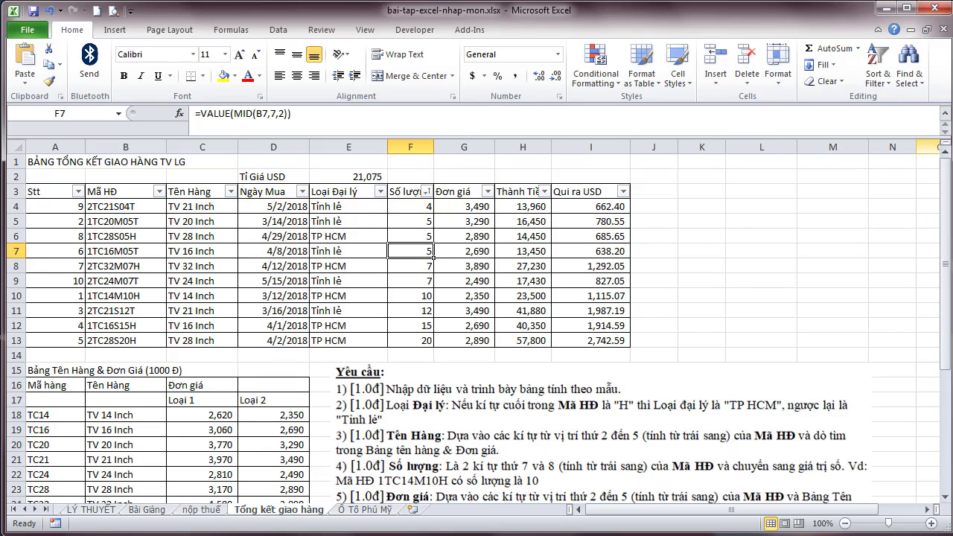
- Apply a two-level custom sort: Số lượng from smallest to largest, then Thành Tiền from largest to smallest
left_click(890, 82)
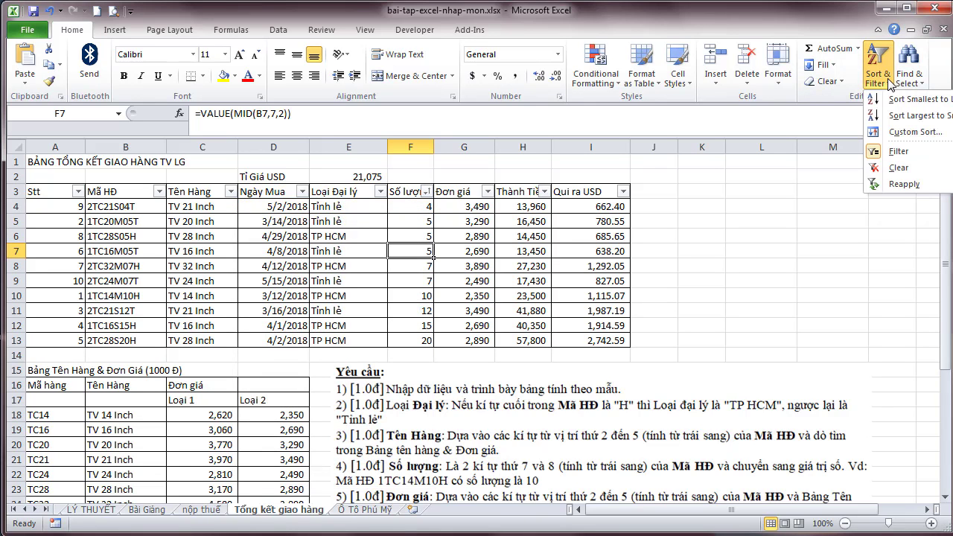
left_click(910, 132)
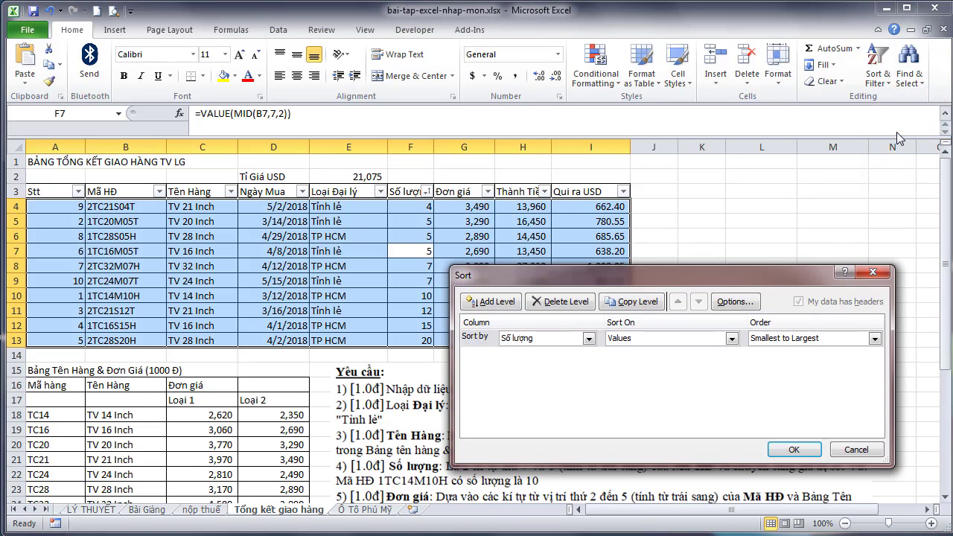
left_click(494, 302)
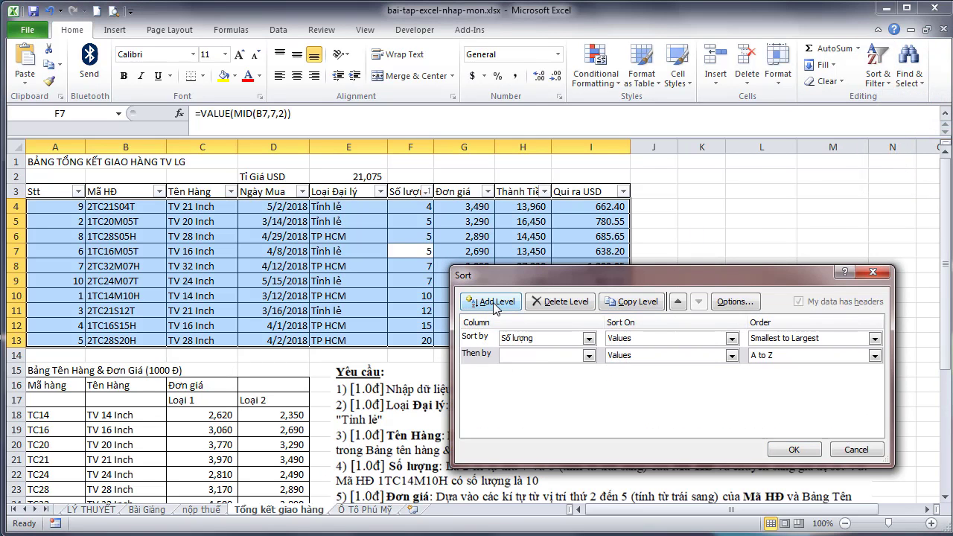
left_click(588, 356)
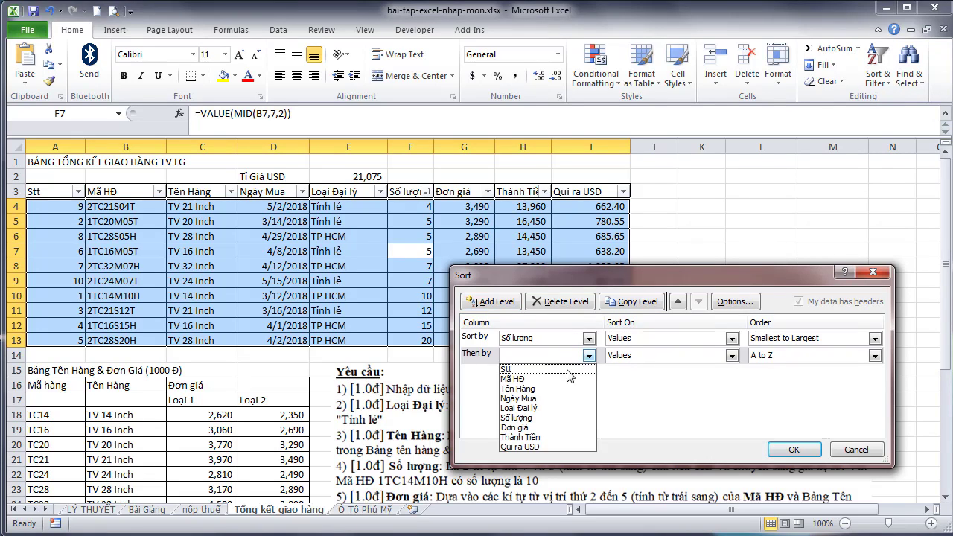
left_click(520, 437)
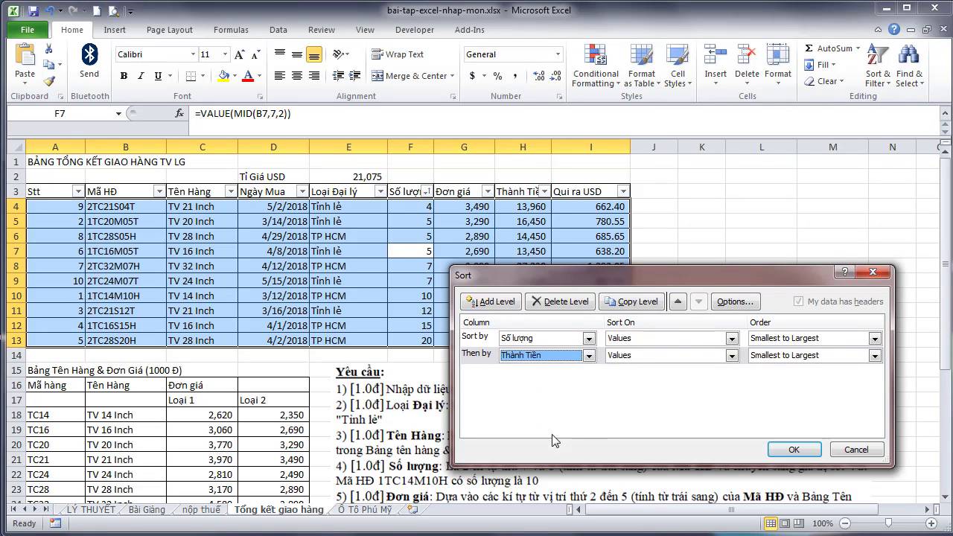
left_click(875, 355)
left_click(840, 381)
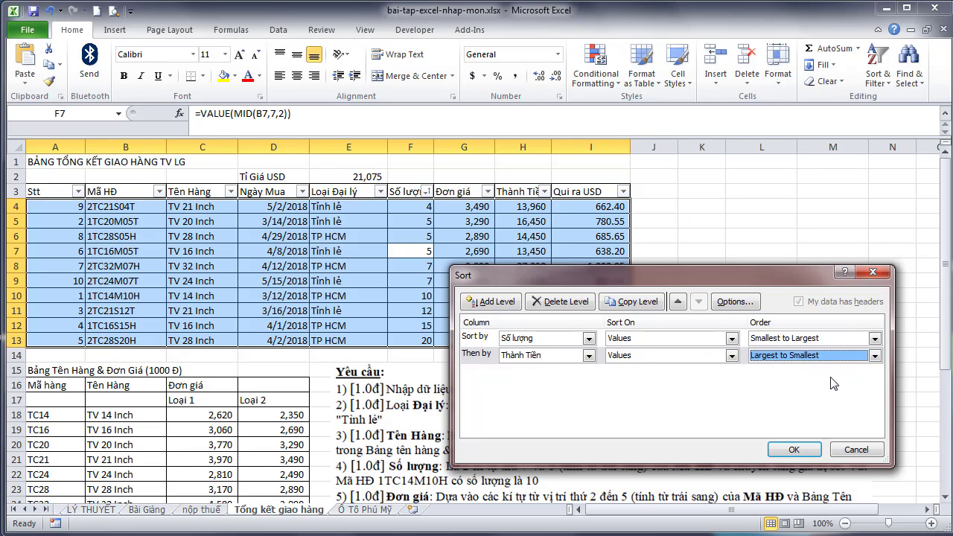
left_click(794, 449)
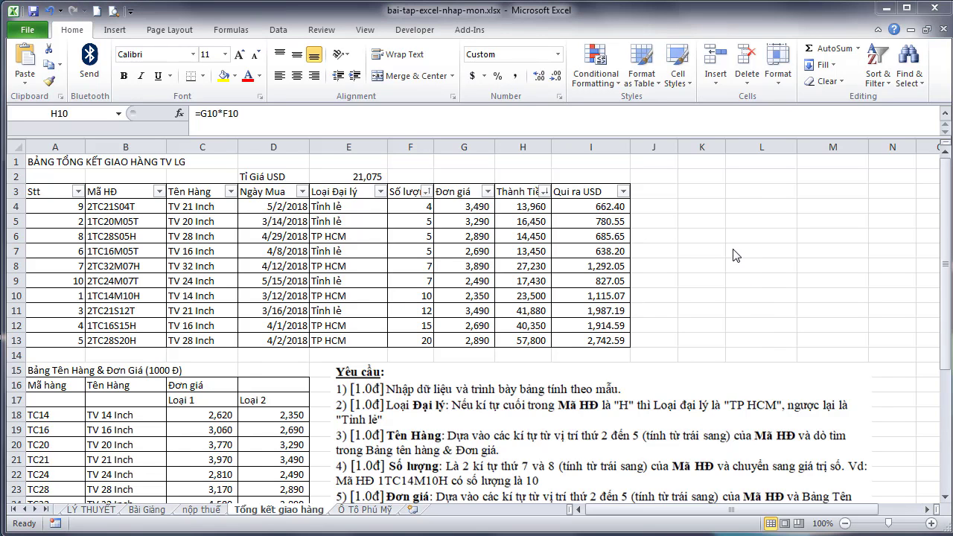
- Highlight the Số lượng cells F4:F13 that are greater than 10 with Light Red Fill with Dark Red Text
scroll(735, 254, "down", 4)
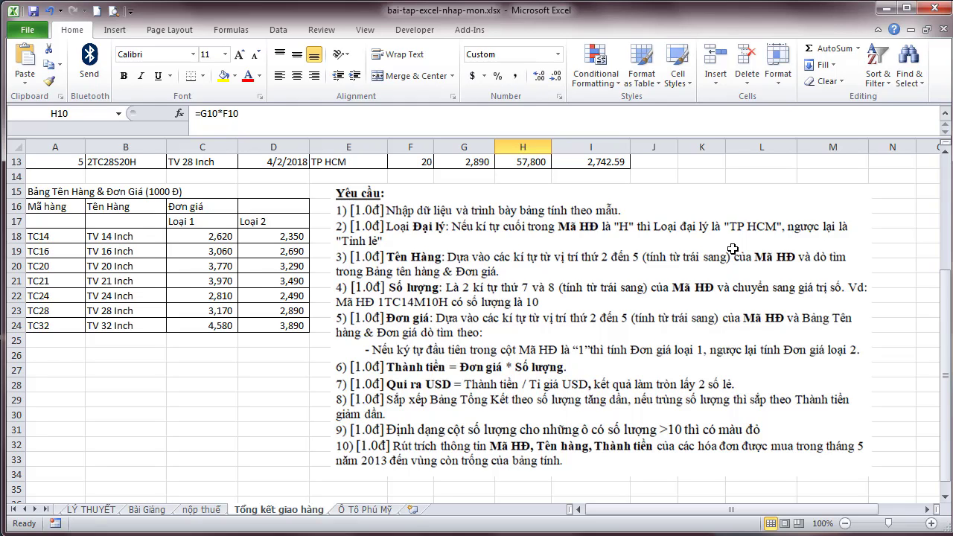
scroll(733, 250, "up", 2)
scroll(733, 251, "down", 1)
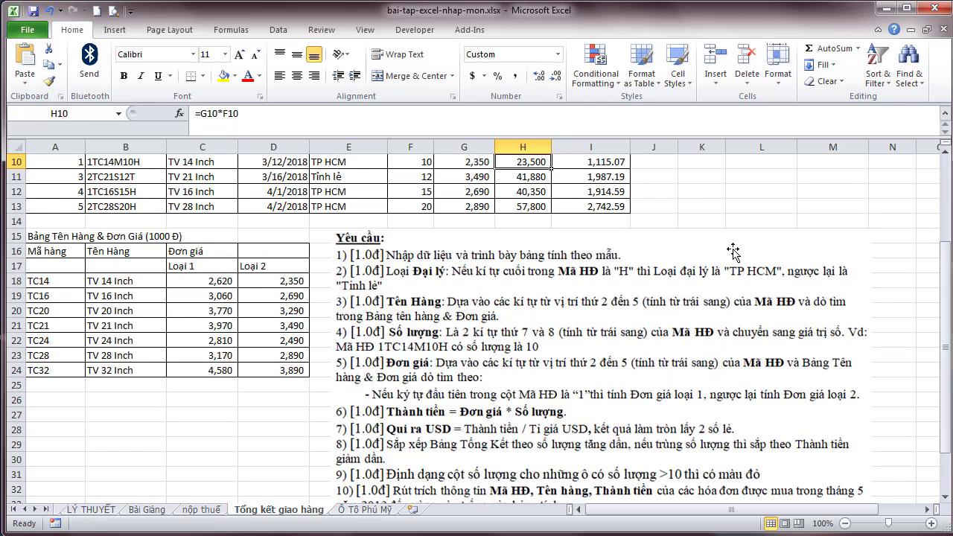
scroll(733, 252, "up", 3)
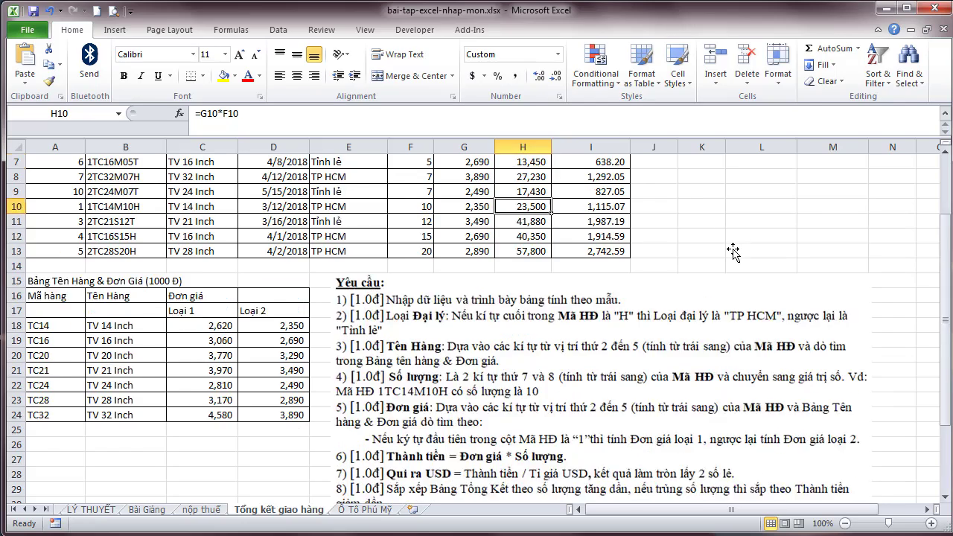
left_click_drag(427, 209, 424, 340)
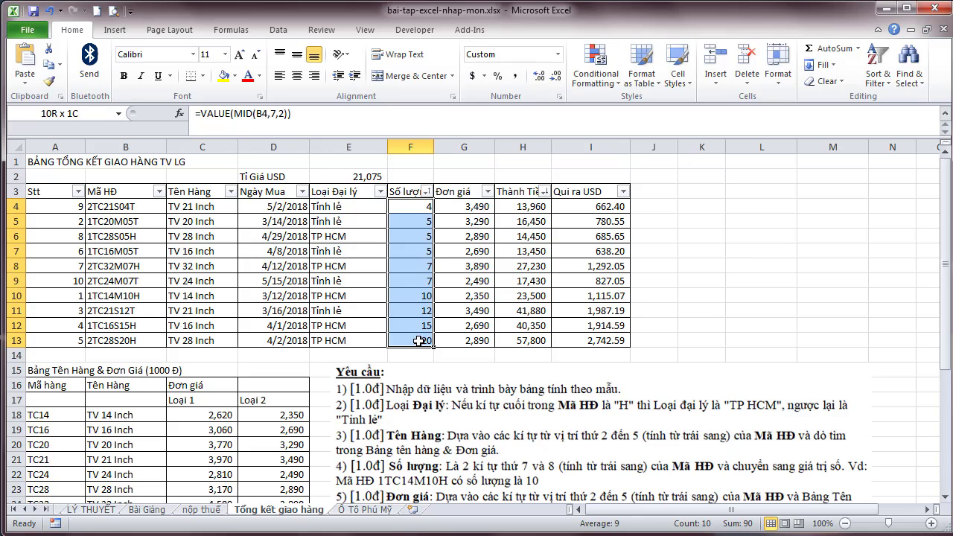
left_click(580, 88)
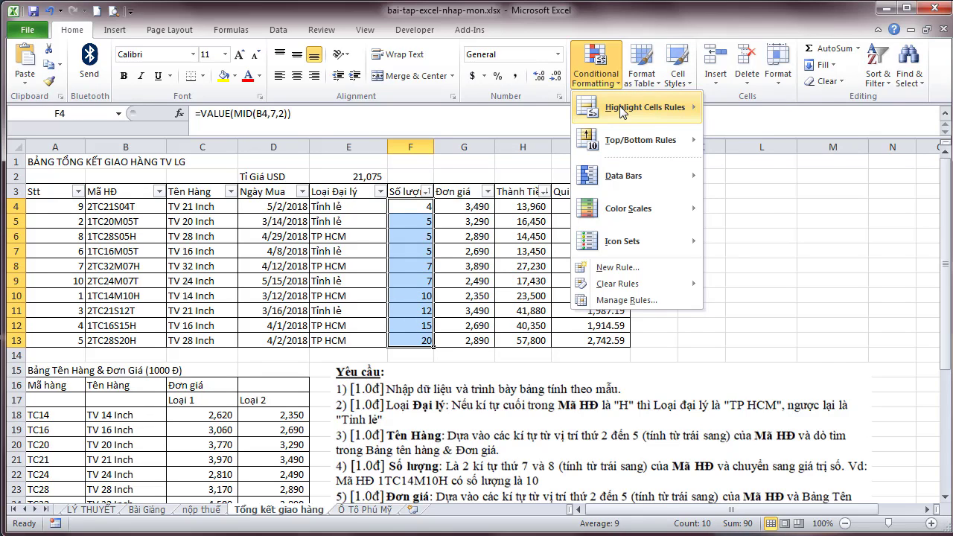
mouse_move(625, 107)
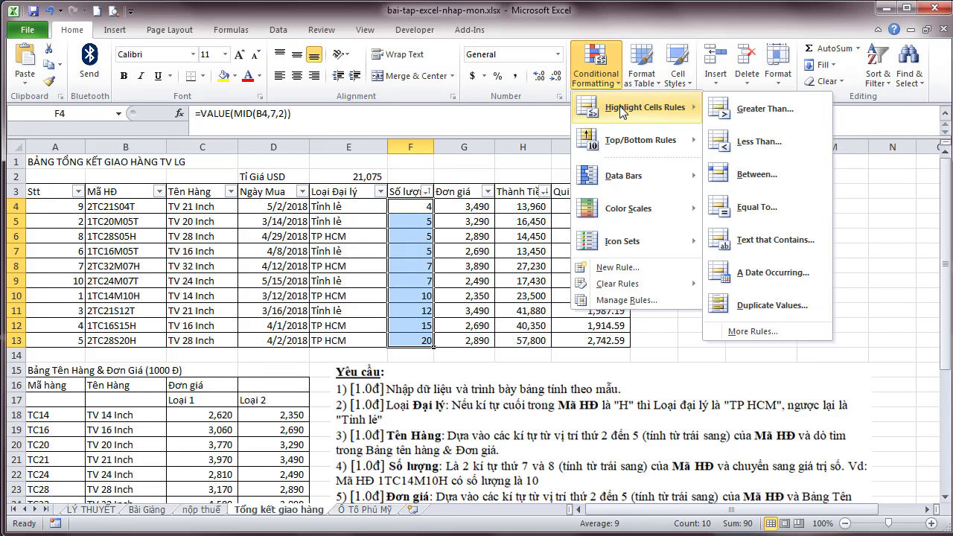
left_click(764, 108)
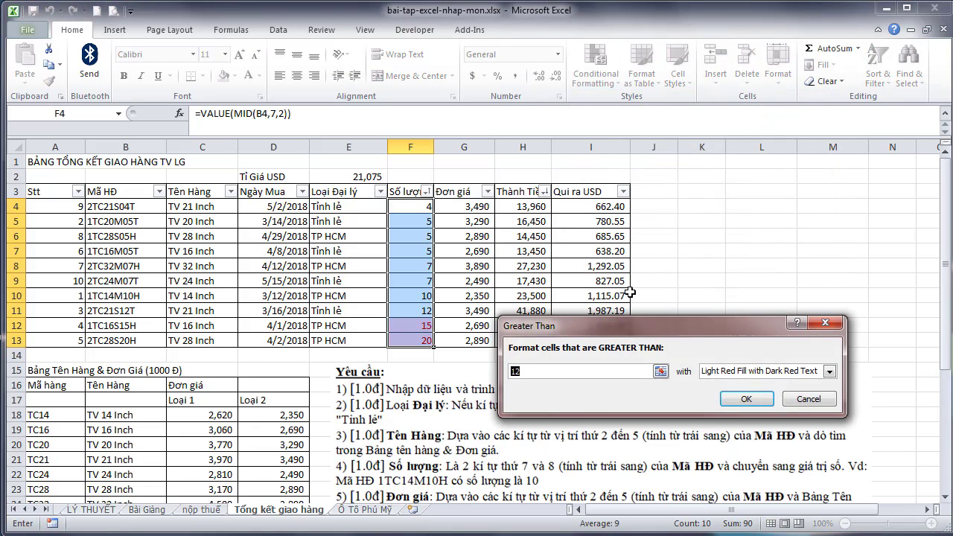
type("10")
left_click(740, 401)
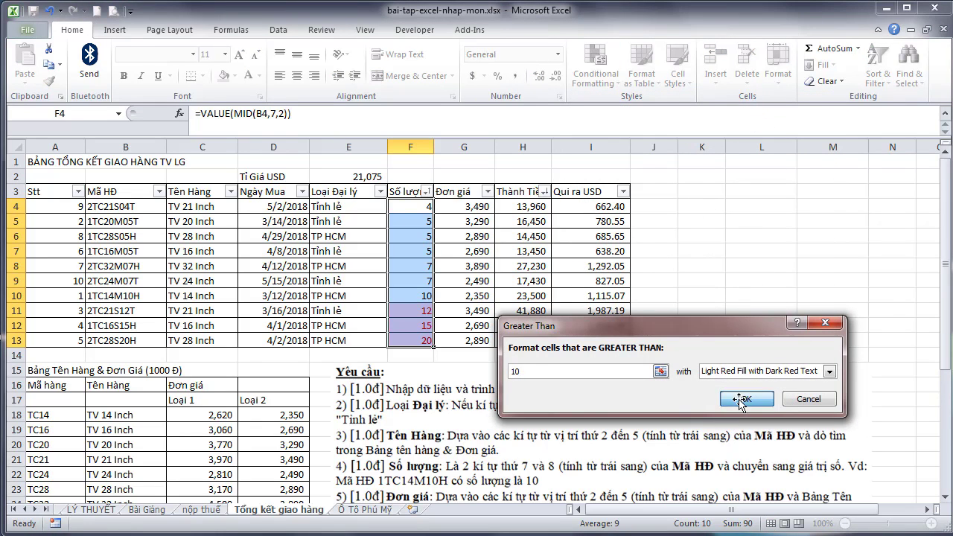
left_click(736, 294)
- Check requirement 10 and filter the summary table's Ngày Mua column to show only May 2018
scroll(744, 293, "down", 5)
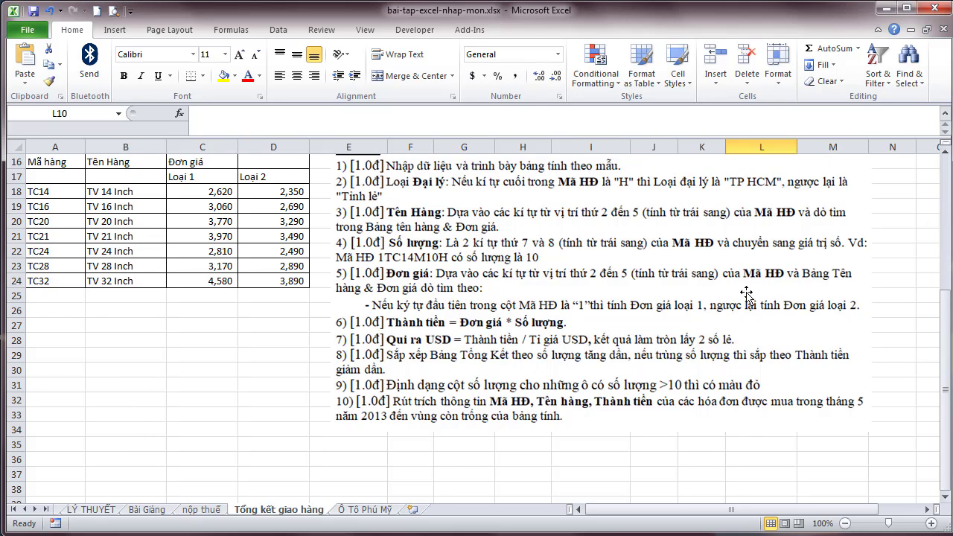
scroll(745, 293, "up", 5)
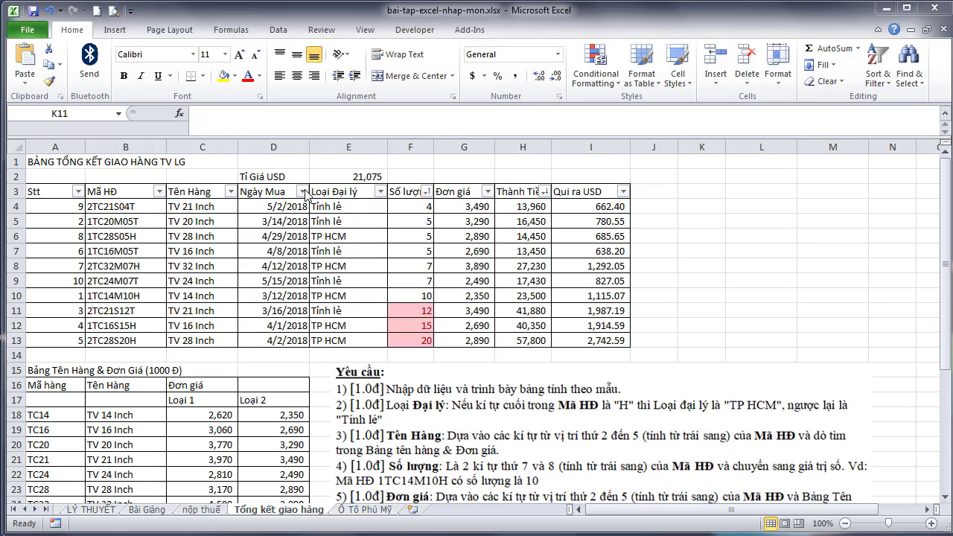
scroll(752, 316, "down", 5)
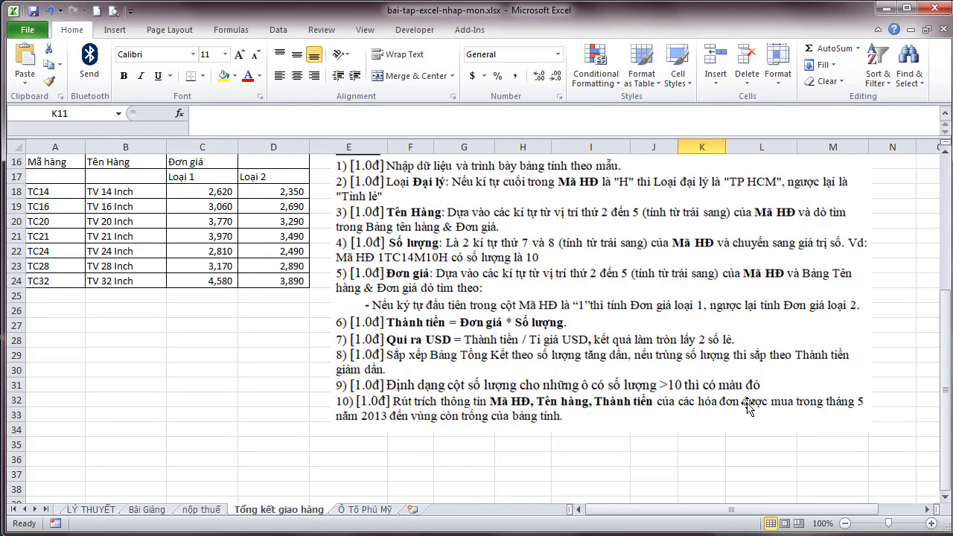
scroll(588, 372, "up", 5)
left_click(301, 191)
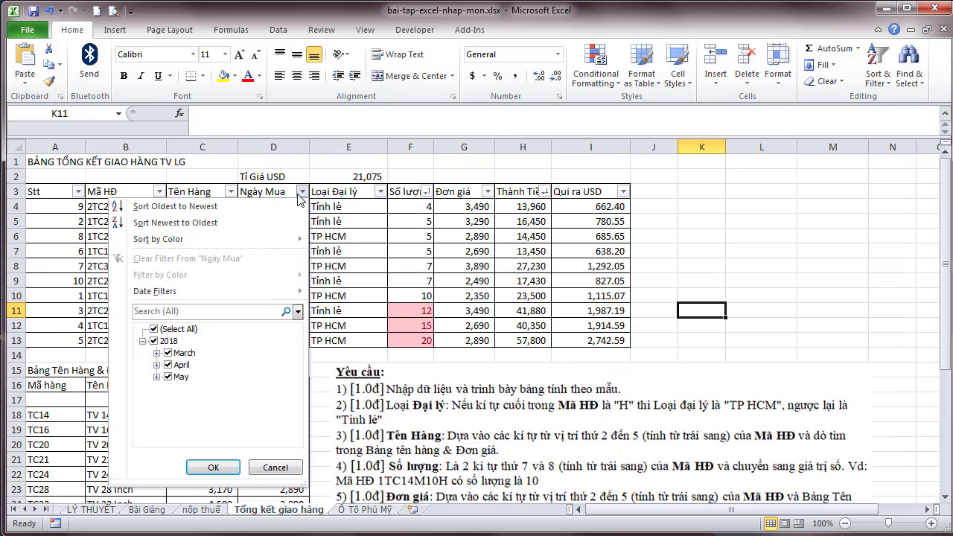
left_click(154, 329)
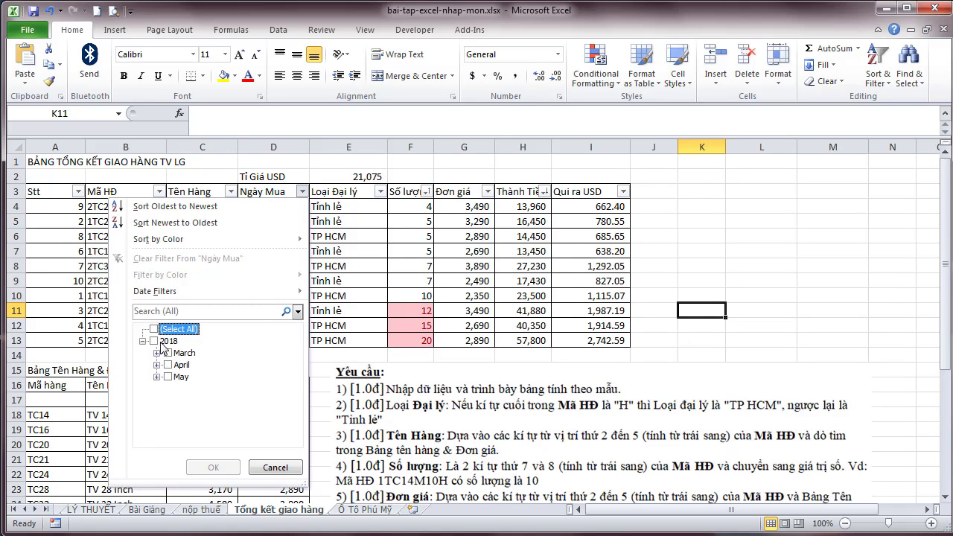
left_click(169, 376)
left_click(195, 464)
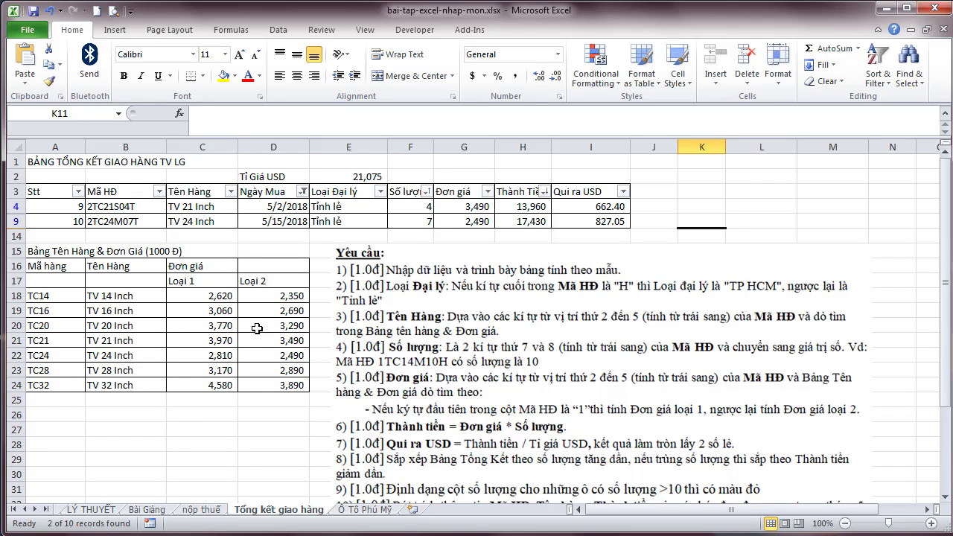
- Copy the filtered Mã HĐ, Tên Hàng and Thành Tiền columns of the summary table, including their headers
scroll(394, 341, "down", 2)
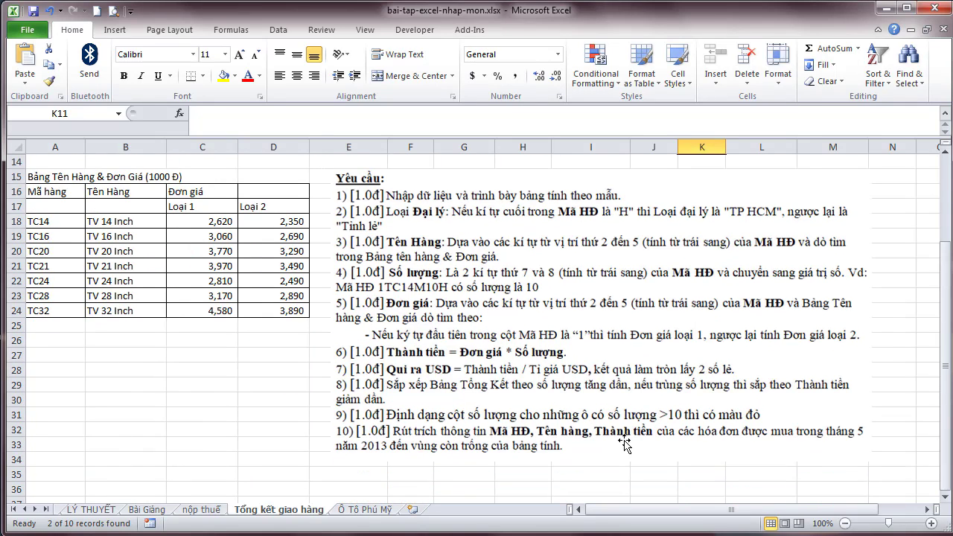
scroll(625, 444, "up", 4)
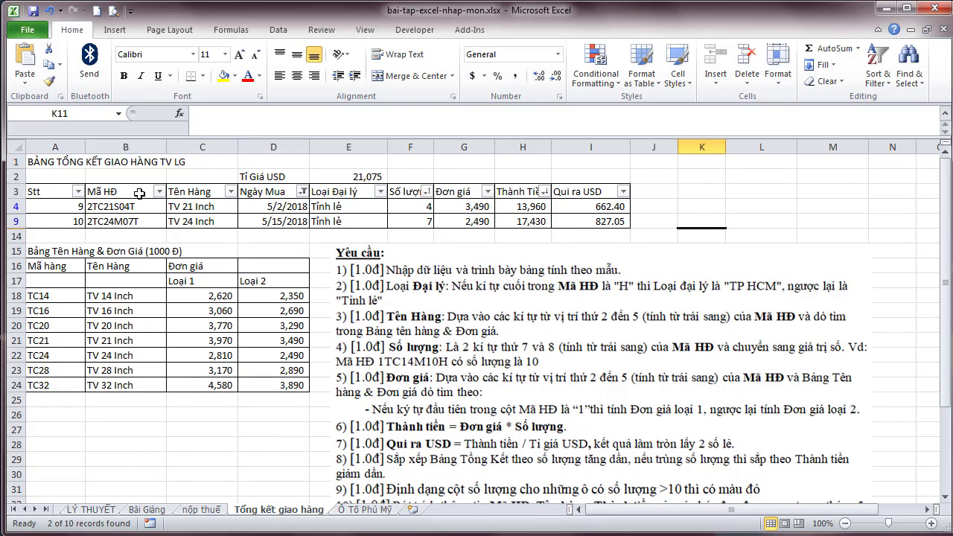
left_click_drag(139, 204, 141, 210)
left_click_drag(197, 195, 199, 217)
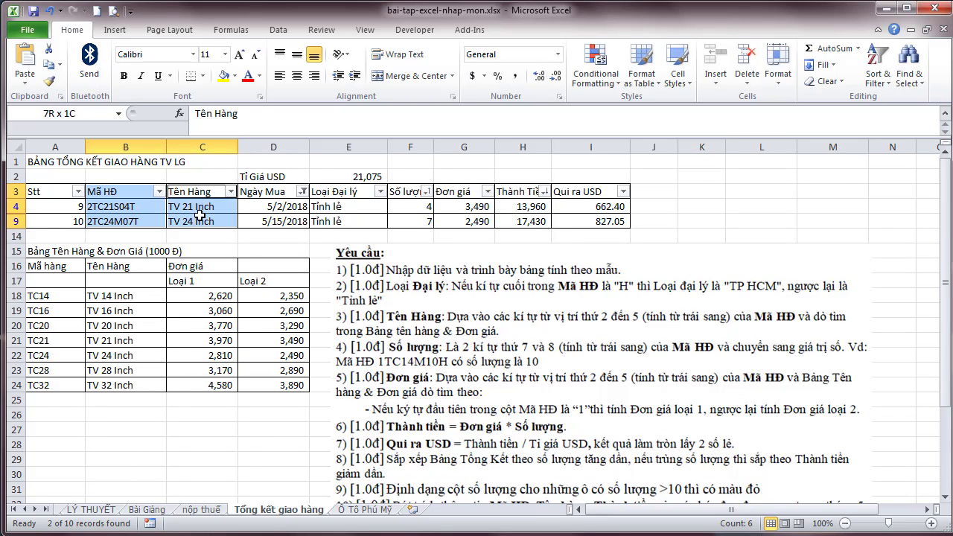
left_click_drag(511, 198, 526, 216)
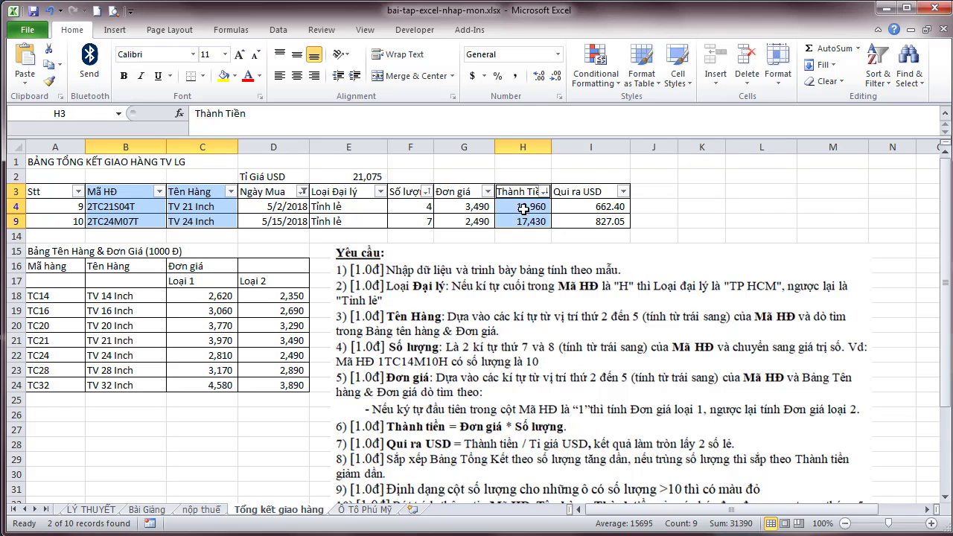
right_click(525, 214)
left_click(560, 234)
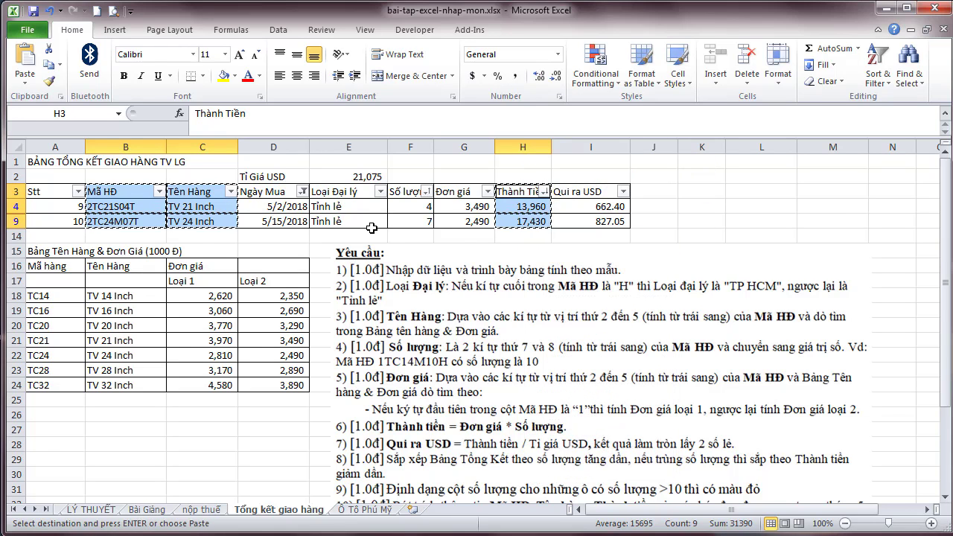
- Paste the copied columns as values only into the empty area starting at cell A26
scroll(371, 227, "down", 1)
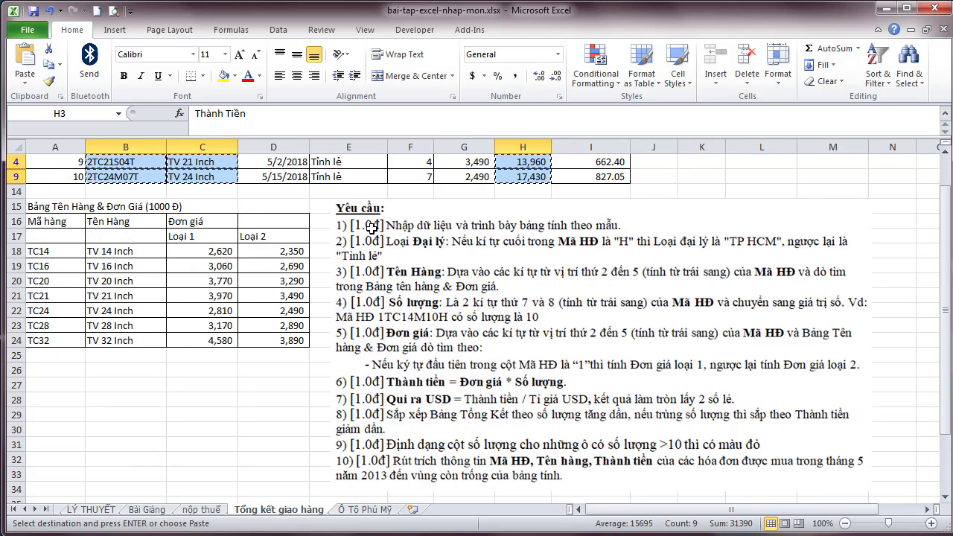
right_click(66, 369)
right_click(66, 369)
left_click(65, 369)
right_click(65, 369)
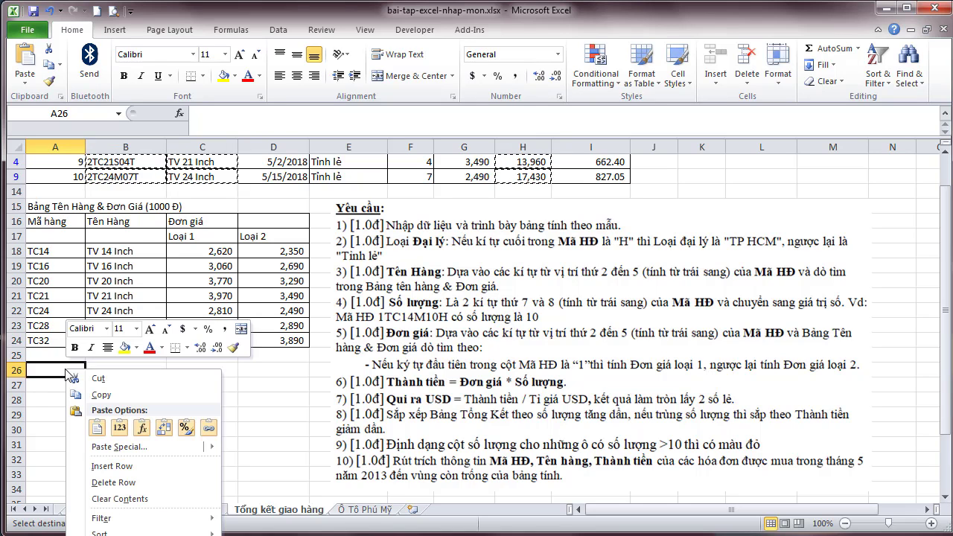
left_click(119, 428)
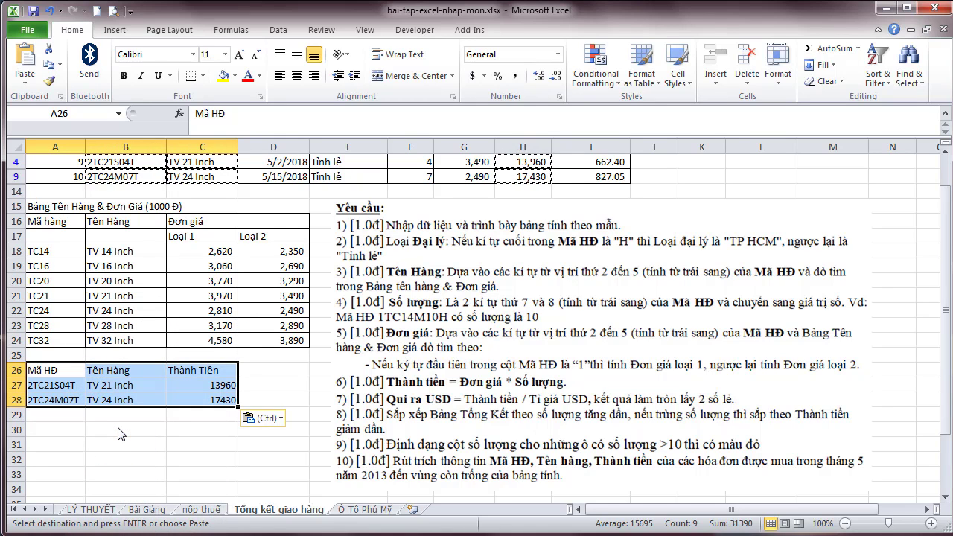
left_click(121, 431)
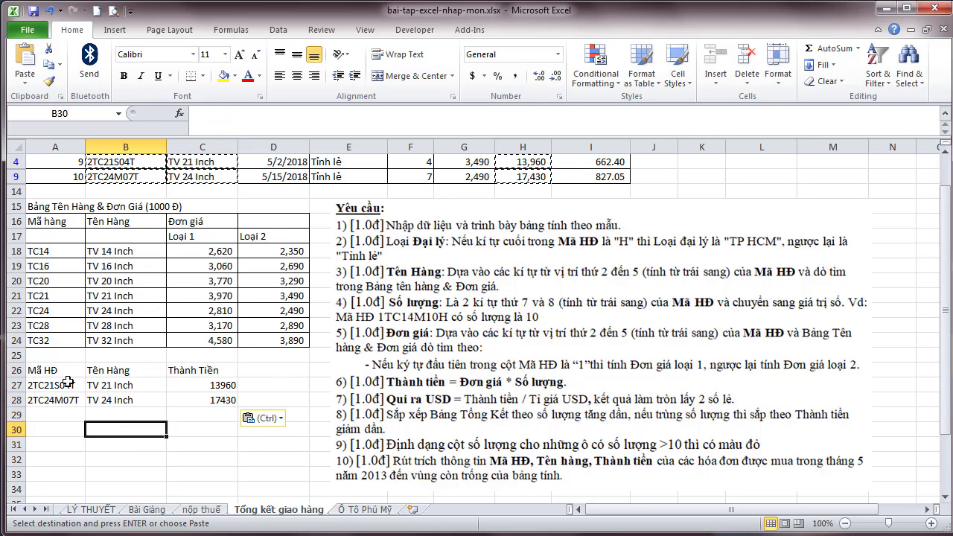
- Make the header row A26:C26 bold and apply all borders to the extracted table A26:C28
left_click_drag(44, 370, 195, 370)
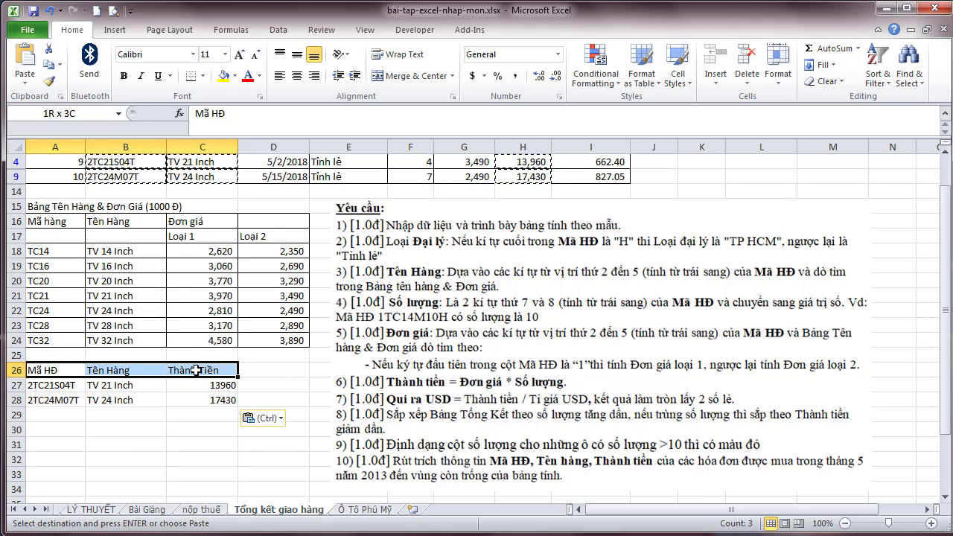
left_click(124, 76)
left_click_drag(64, 370, 215, 398)
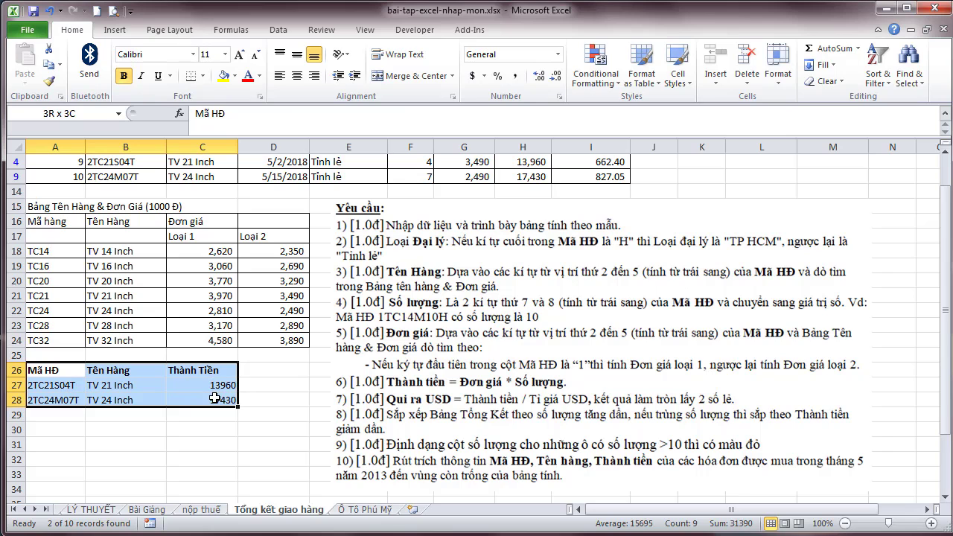
left_click(203, 76)
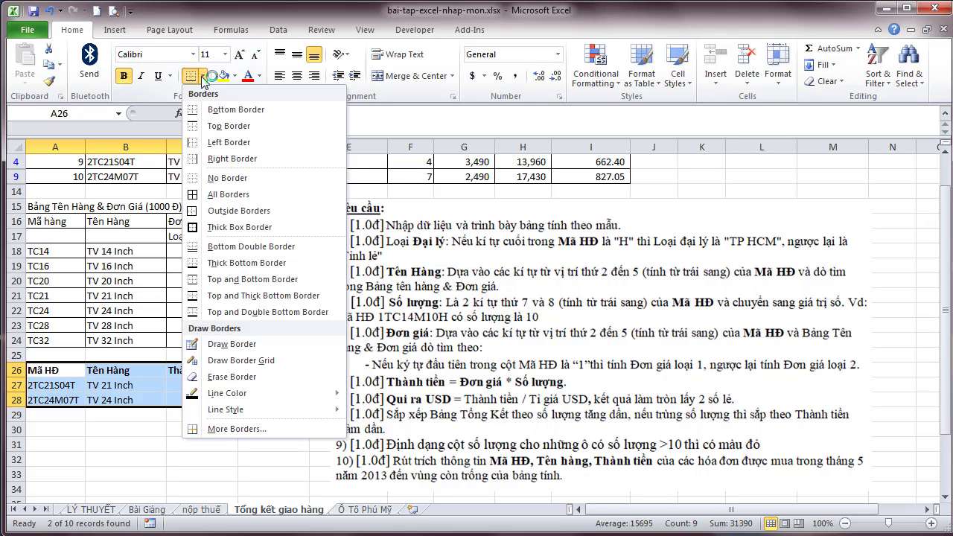
left_click(223, 195)
left_click(203, 429)
- Apply the comma number style to the extracted Thành Tiền amounts in C27:C28
left_click_drag(203, 385, 212, 399)
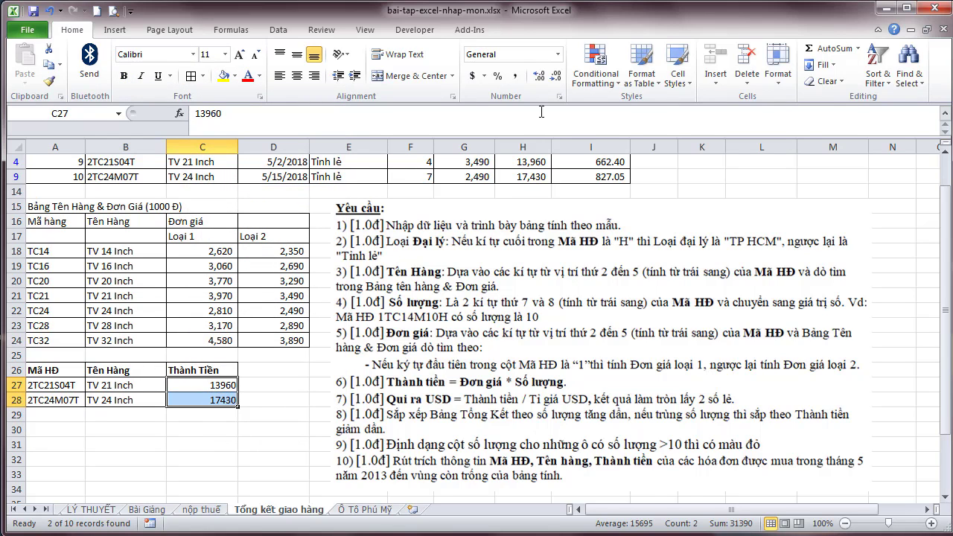
left_click(515, 76)
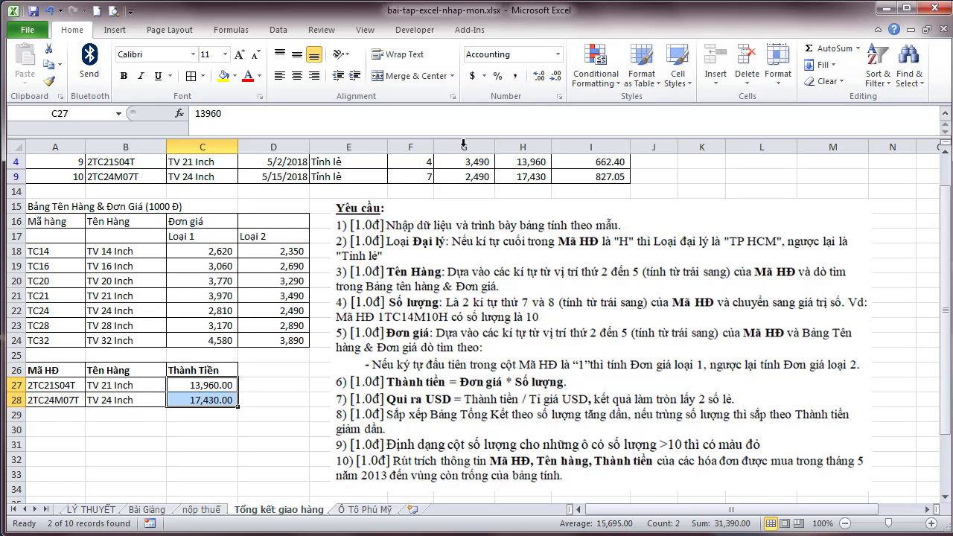
- Remove both decimal places from the extracted Thành Tiền amounts in C27:C28
left_click(555, 76)
left_click(555, 76)
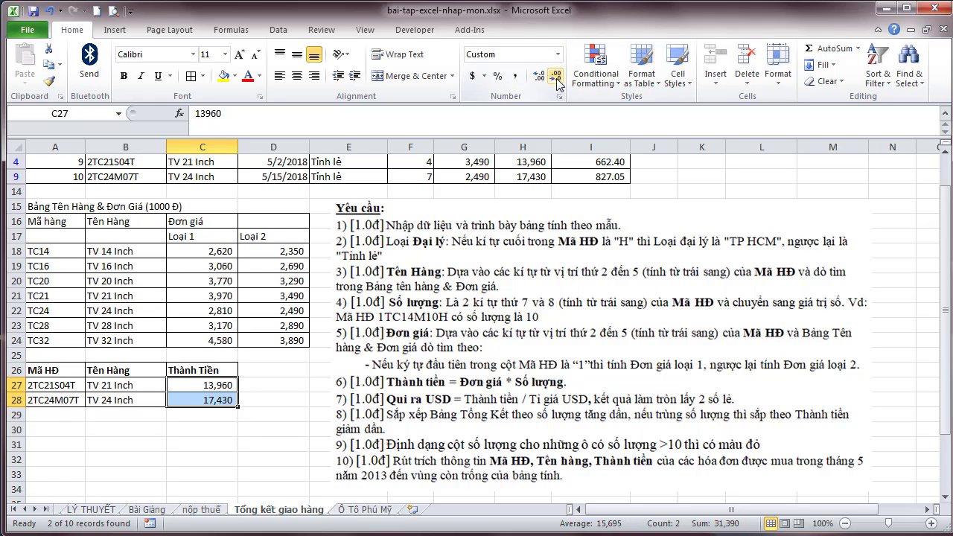
left_click(116, 443)
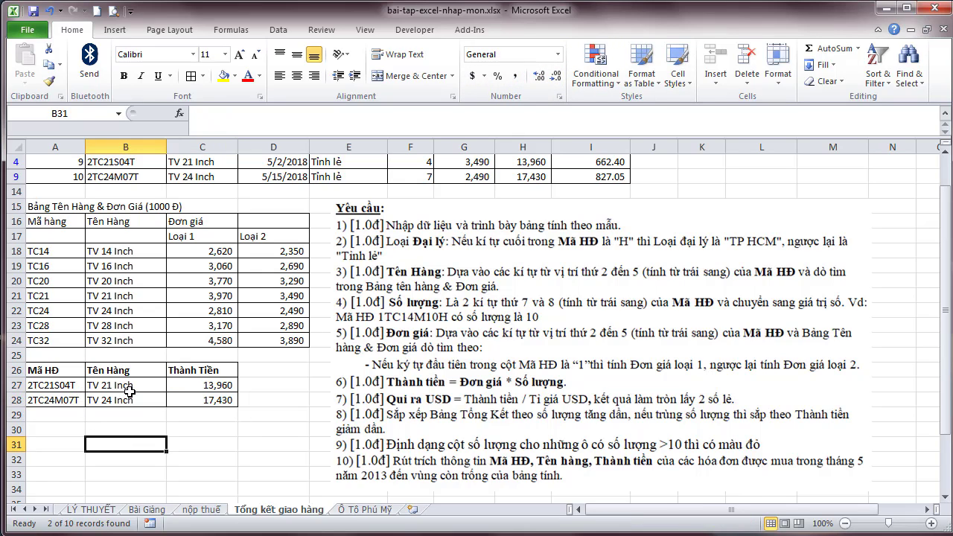
- Remove the filter from the summary table to show all invoice rows again
scroll(130, 392, "up", 1)
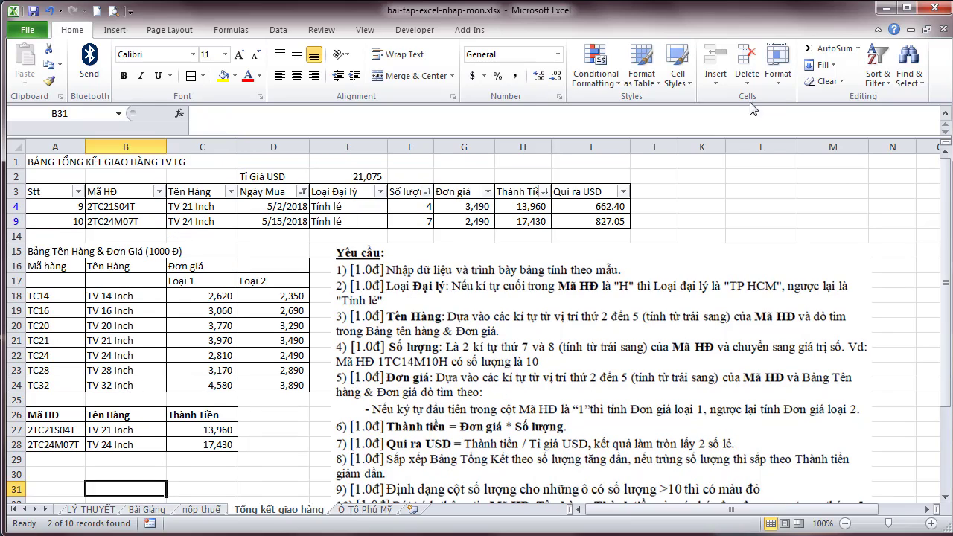
left_click(878, 80)
left_click(883, 152)
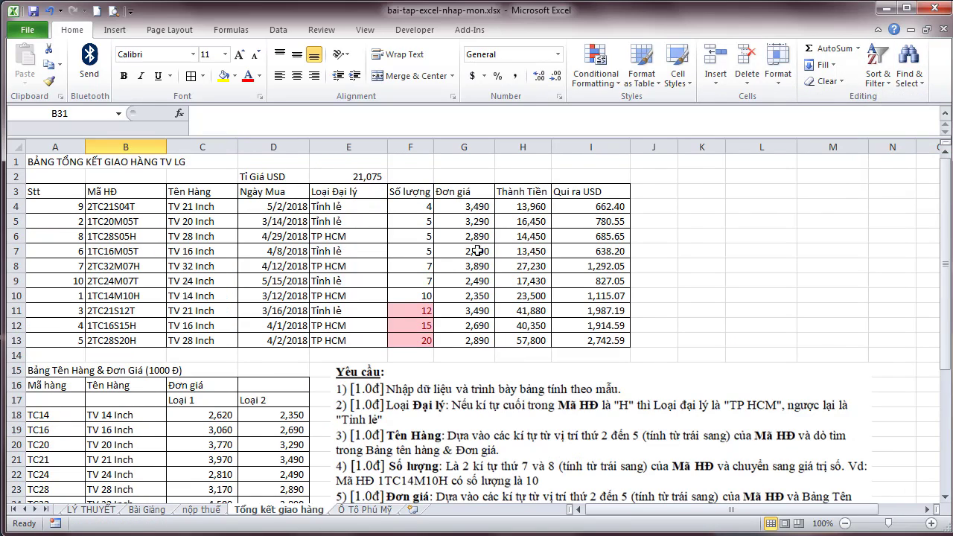
left_click(372, 296)
- Make the price table's header cells A16:D16 and C17:D17 bold
scroll(382, 261, "down", 4)
scroll(385, 260, "up", 1)
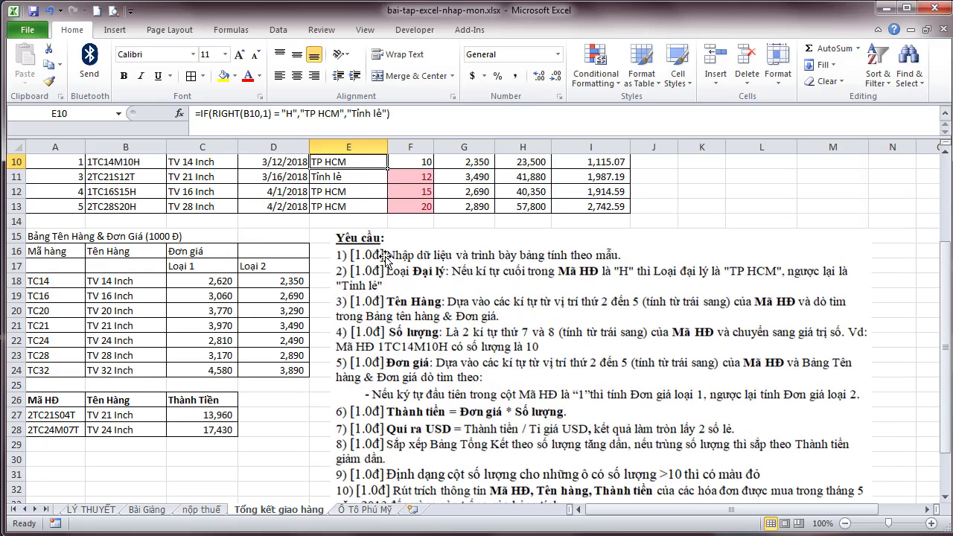
left_click_drag(54, 251, 274, 252)
left_click(127, 79)
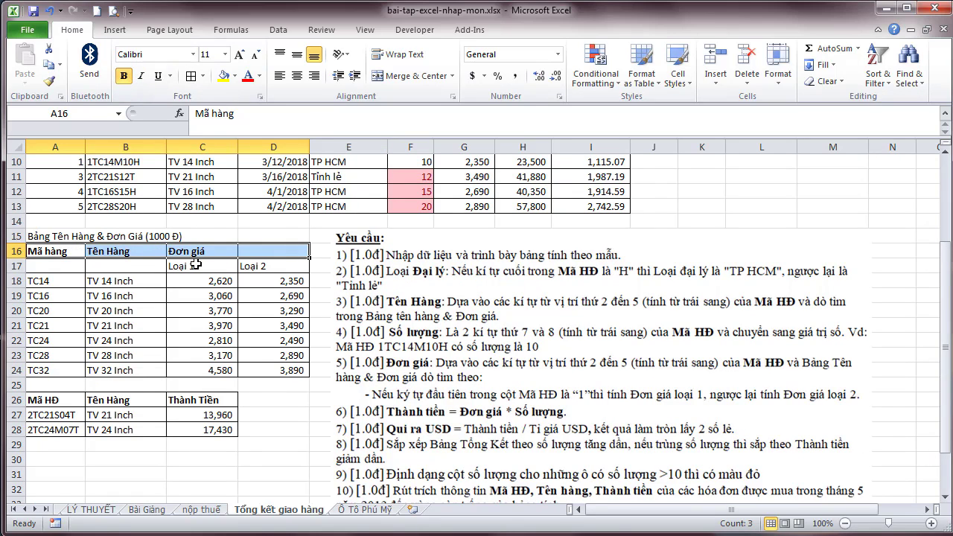
left_click_drag(195, 266, 299, 266)
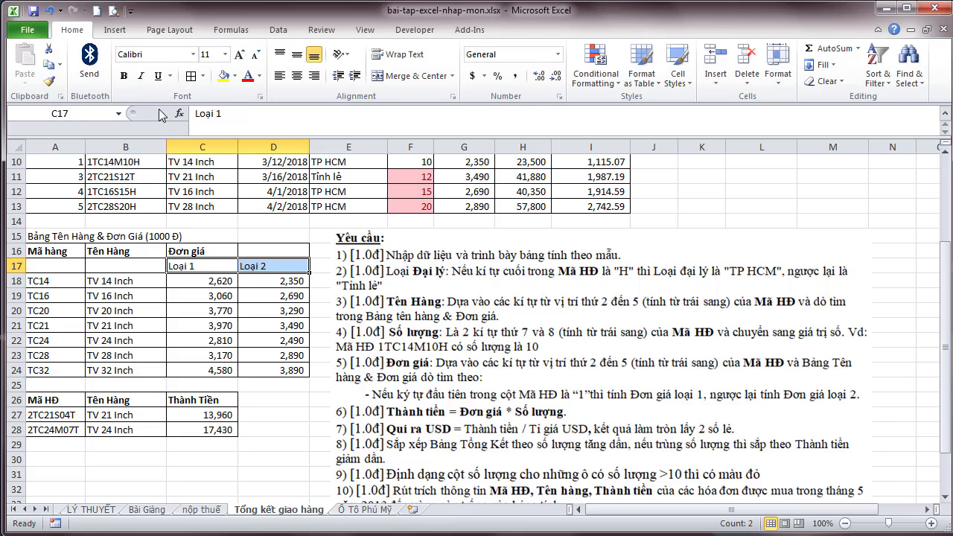
left_click(126, 76)
- Make the summary table's header row A3:I3 bold
scroll(245, 259, "up", 3)
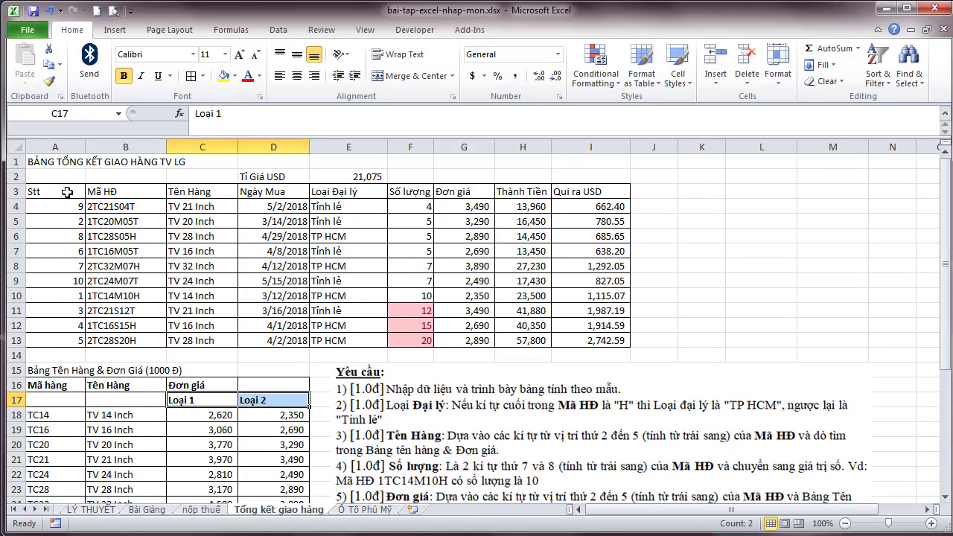
left_click_drag(67, 192, 608, 192)
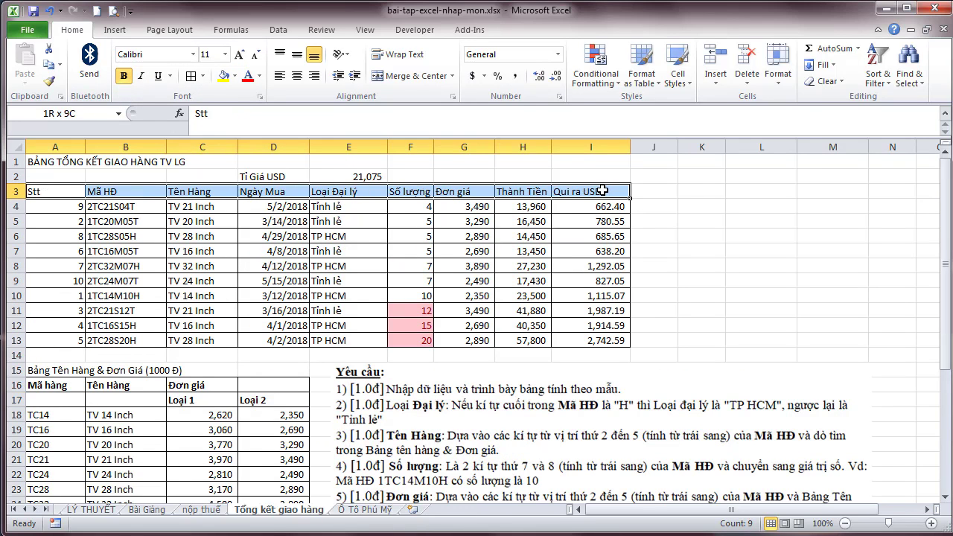
left_click(123, 77)
left_click(188, 221)
- Move the Tỉ Giá USD label and its rate up to D1:E1 and make the label bold
left_click(268, 175)
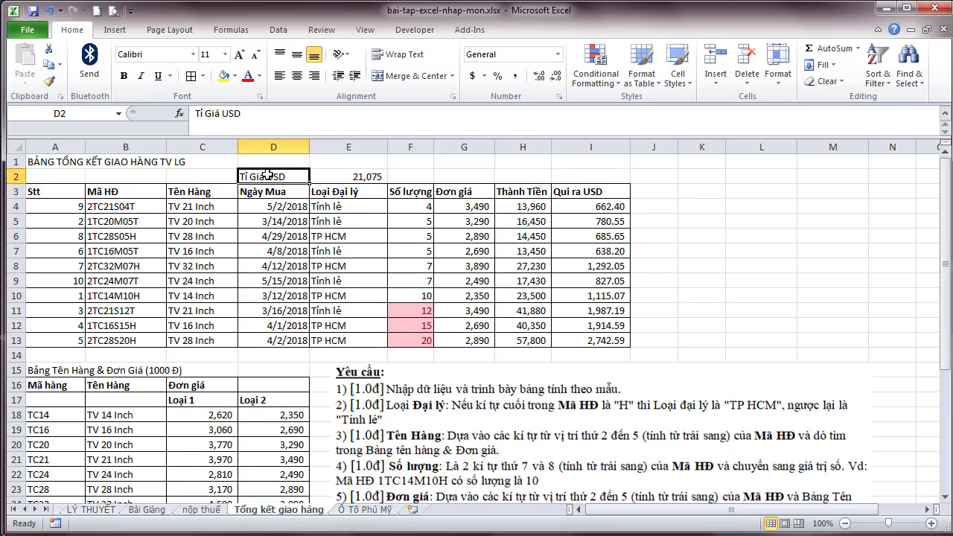
left_click_drag(276, 175, 364, 158)
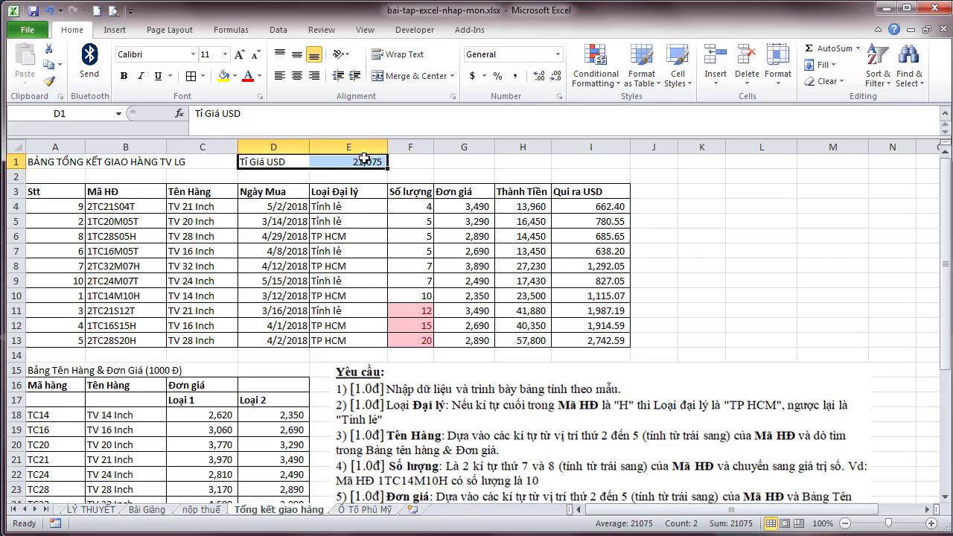
left_click(280, 163)
left_click(123, 76)
left_click(309, 191)
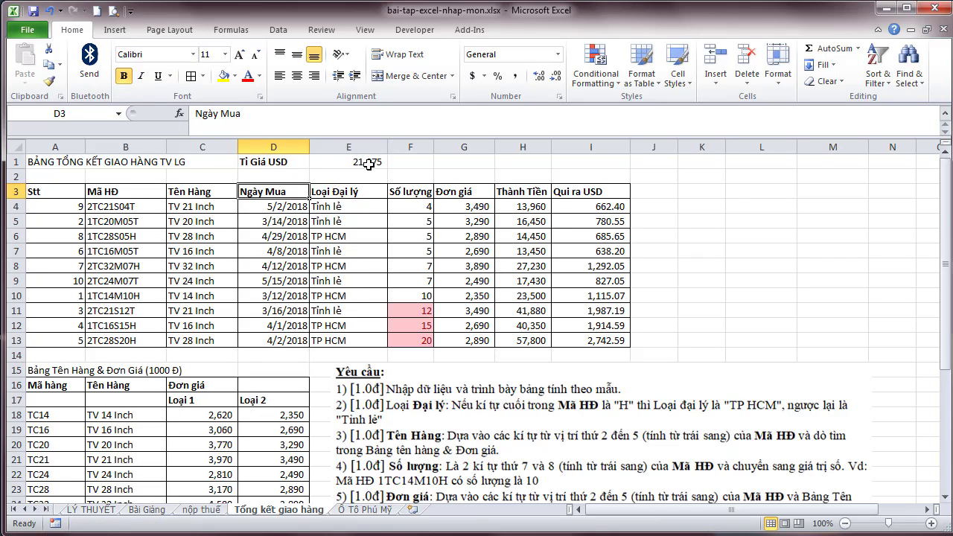
- Format the exchange rate value in E1 as bold with a red font color
left_click(365, 162)
left_click(125, 76)
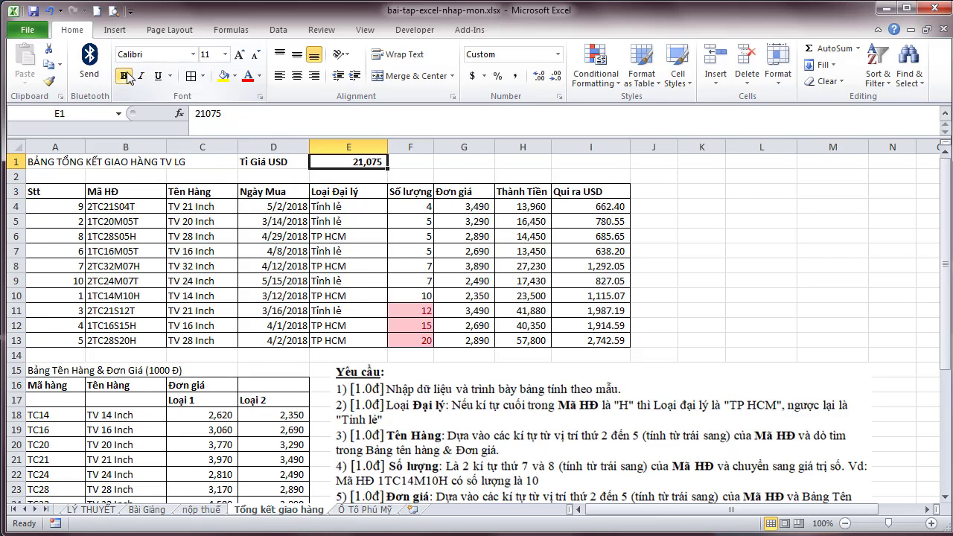
left_click(247, 75)
left_click(297, 201)
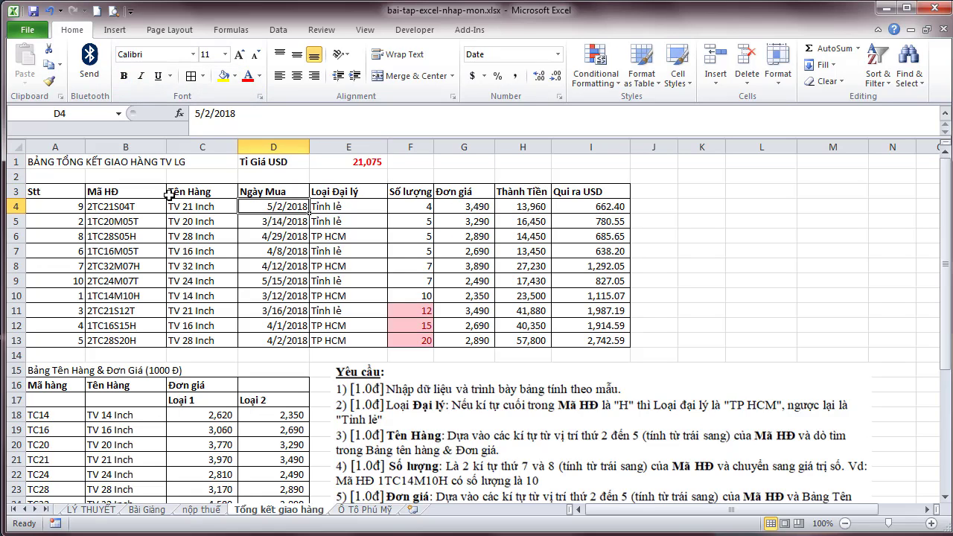
- Format the title BẢNG TỔNG KẾT GIAO HÀNG TV LG in A1 as bold with a dark blue font color
left_click(158, 193)
left_click(41, 161)
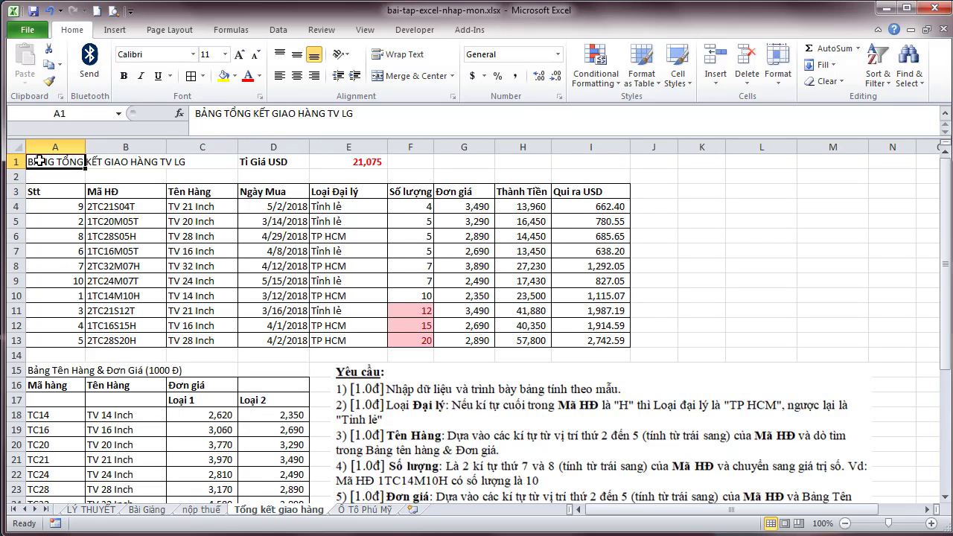
left_click(124, 76)
left_click(235, 76)
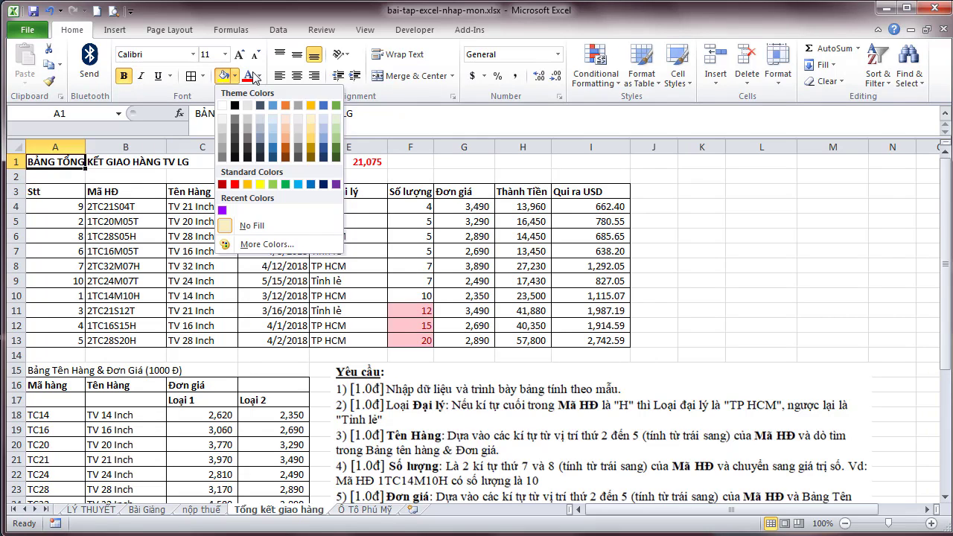
left_click(254, 76)
left_click(259, 76)
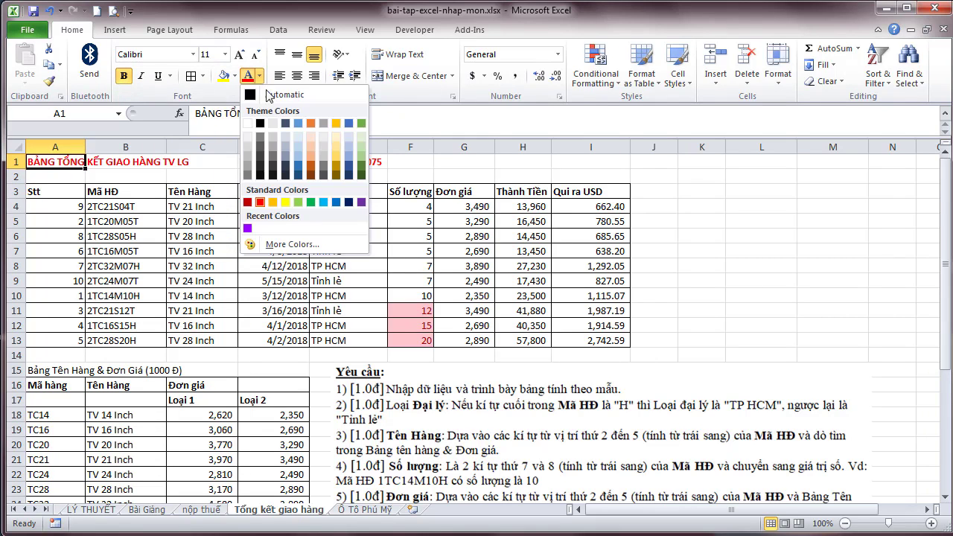
left_click(349, 204)
left_click(203, 210)
left_click(129, 239)
- Change the header in A3 to uppercase STT
left_click(64, 192)
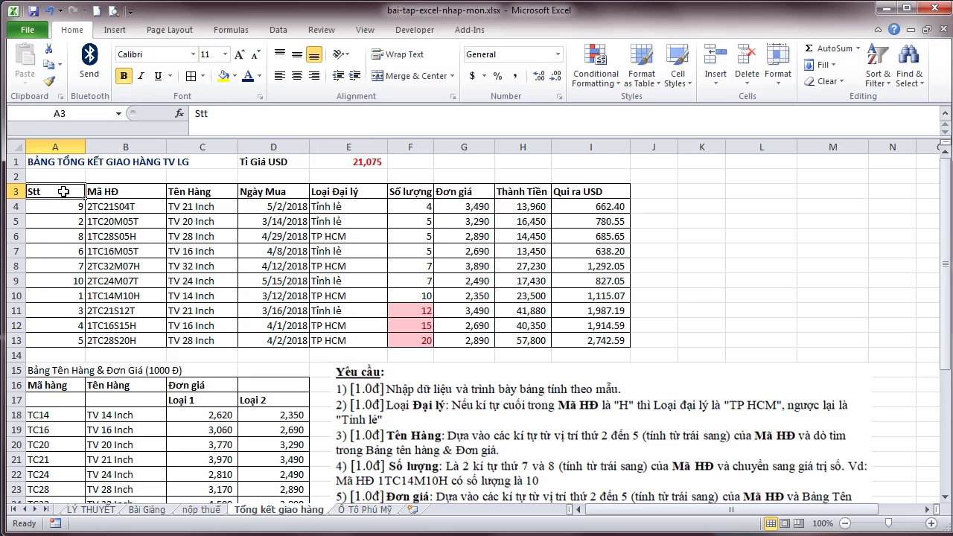
type("STT")
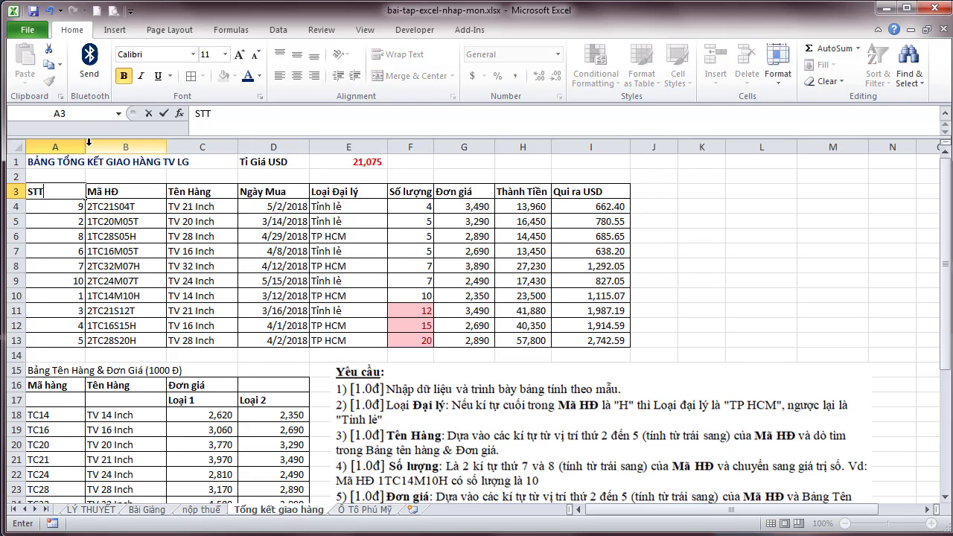
left_click(90, 147)
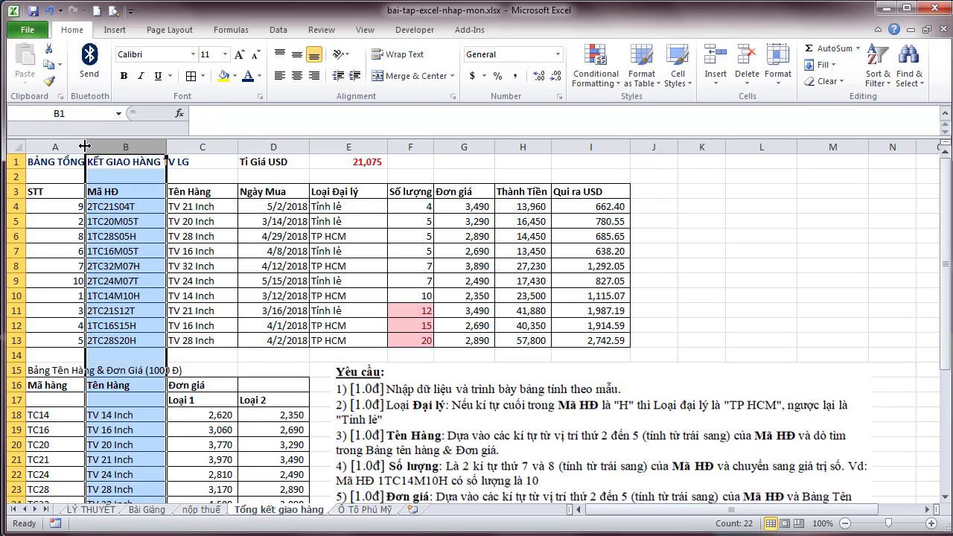
- Resize column A so it is compact but still fits the Mã HĐ codes in the extracted table
double_click(84, 146)
left_click(175, 190)
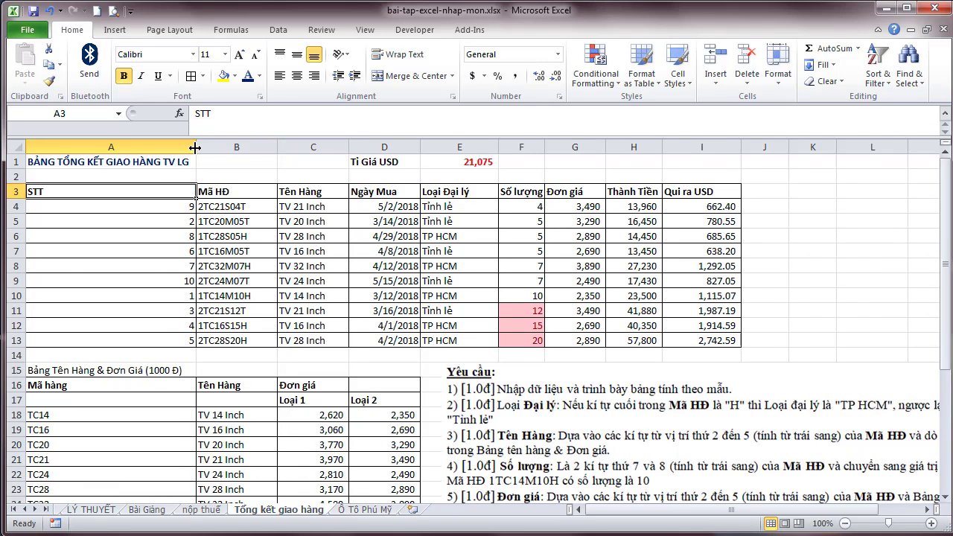
left_click_drag(196, 146, 79, 161)
scroll(166, 385, "down", 3)
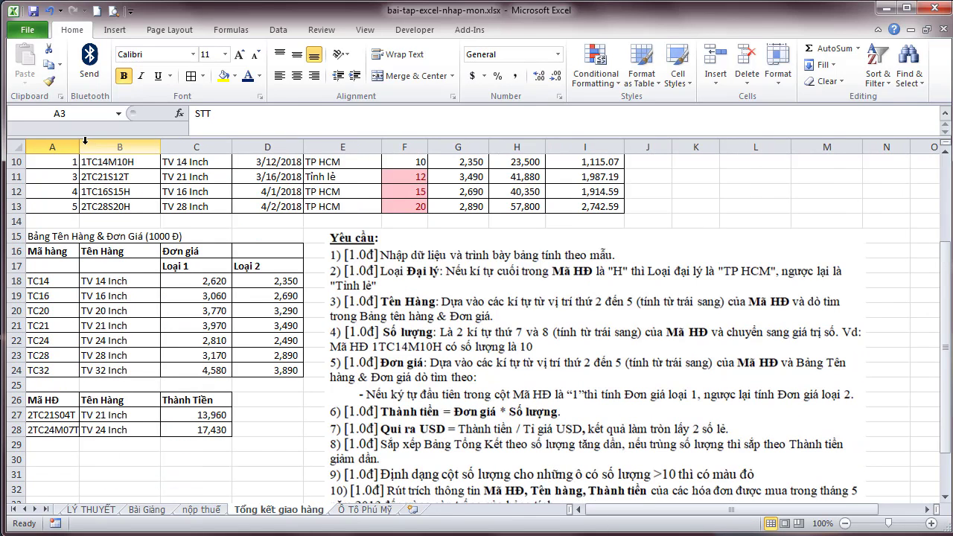
left_click_drag(79, 147, 88, 146)
scroll(117, 214, "up", 3)
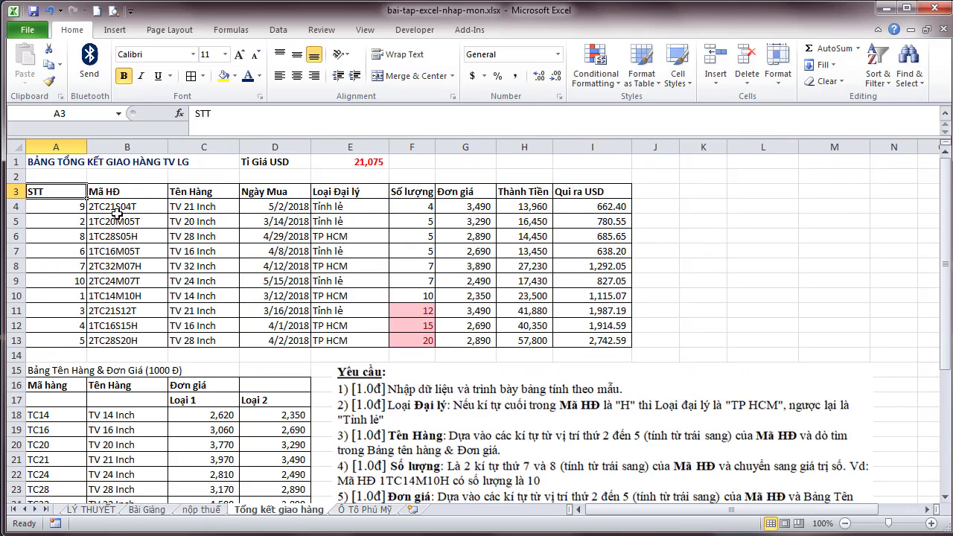
left_click(150, 296)
left_click(113, 262)
left_click(67, 221)
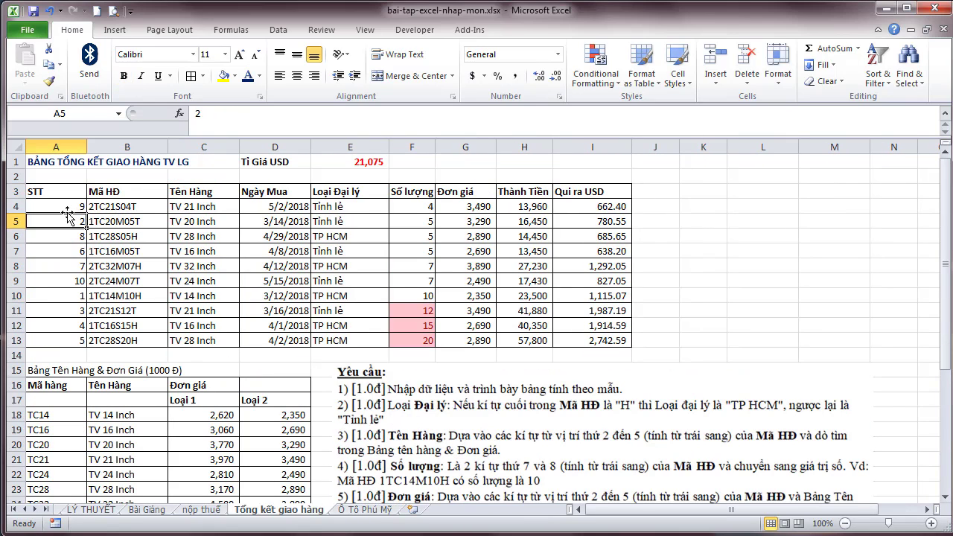
left_click(67, 206)
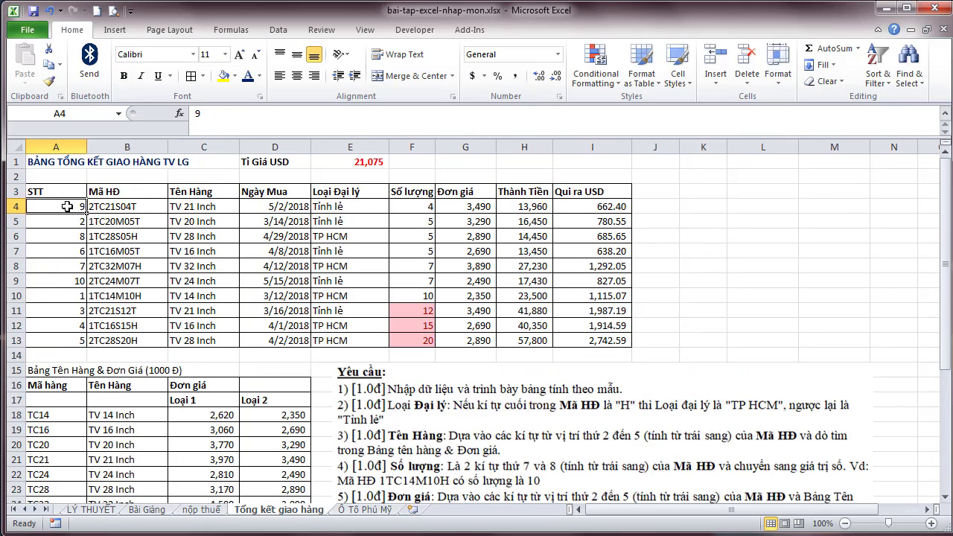
left_click(258, 262)
left_click(275, 234)
left_click(350, 295)
left_click(515, 285)
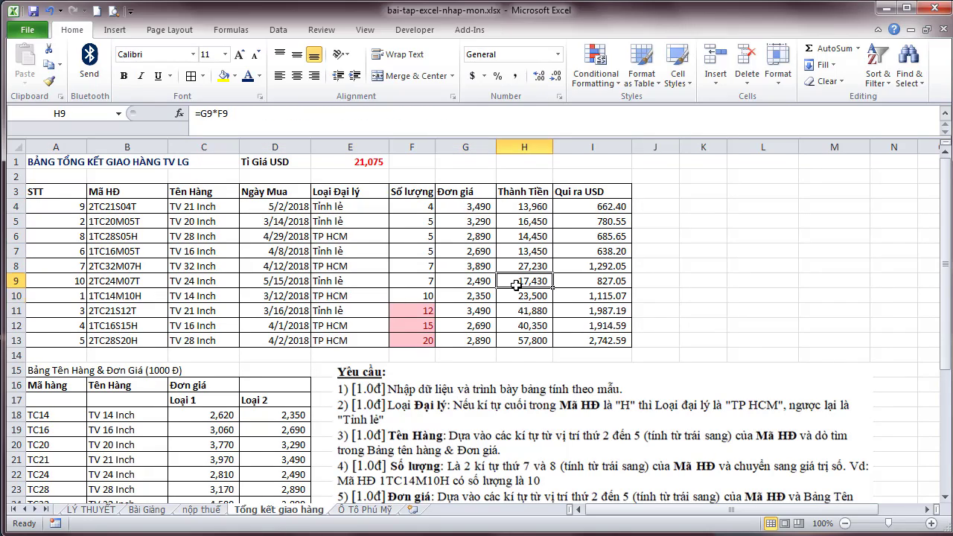
scroll(517, 287, "down", 4)
scroll(518, 288, "up", 4)
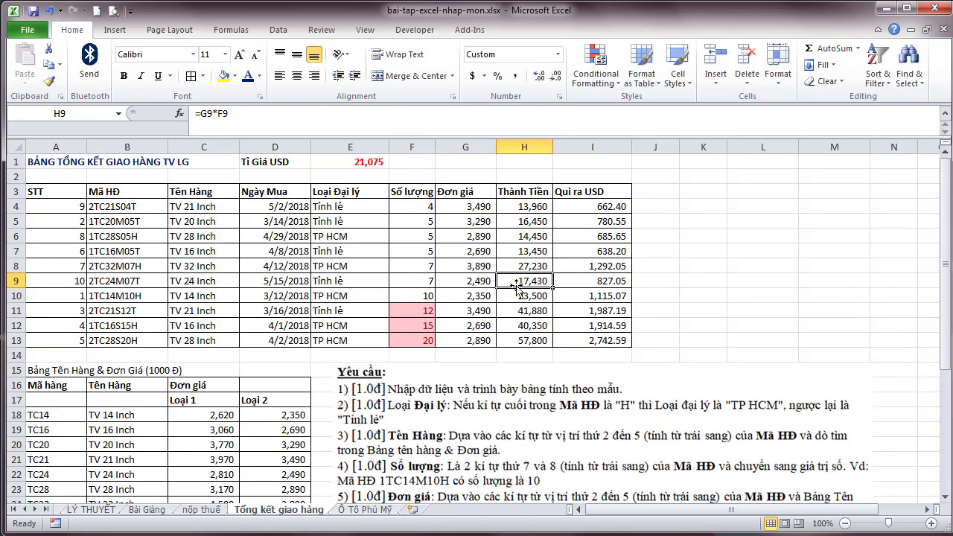